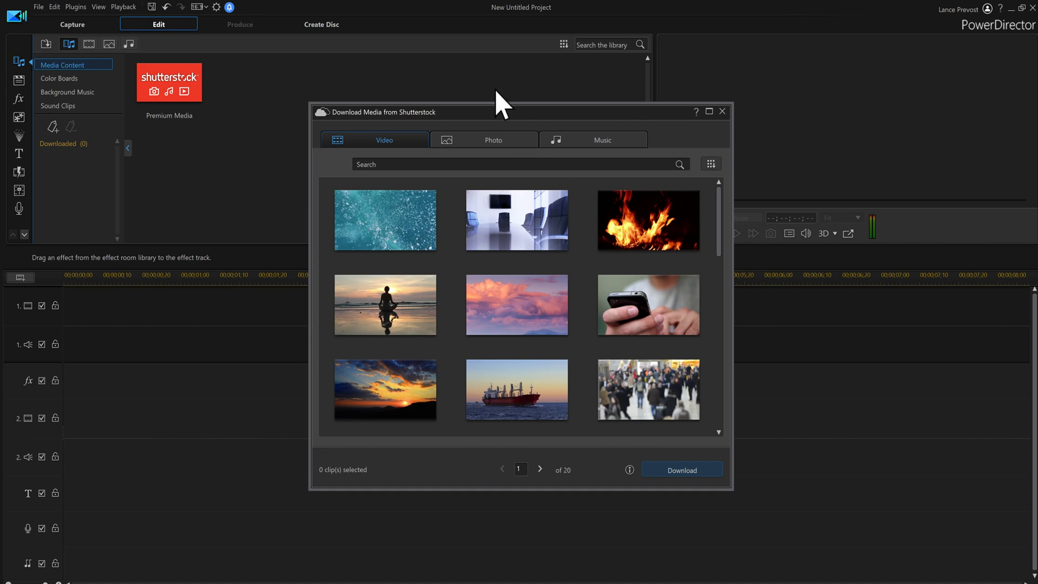
# Switch the Shutterstock download dialog from video clips to its stock photo listing
pyautogui.click(490, 148)
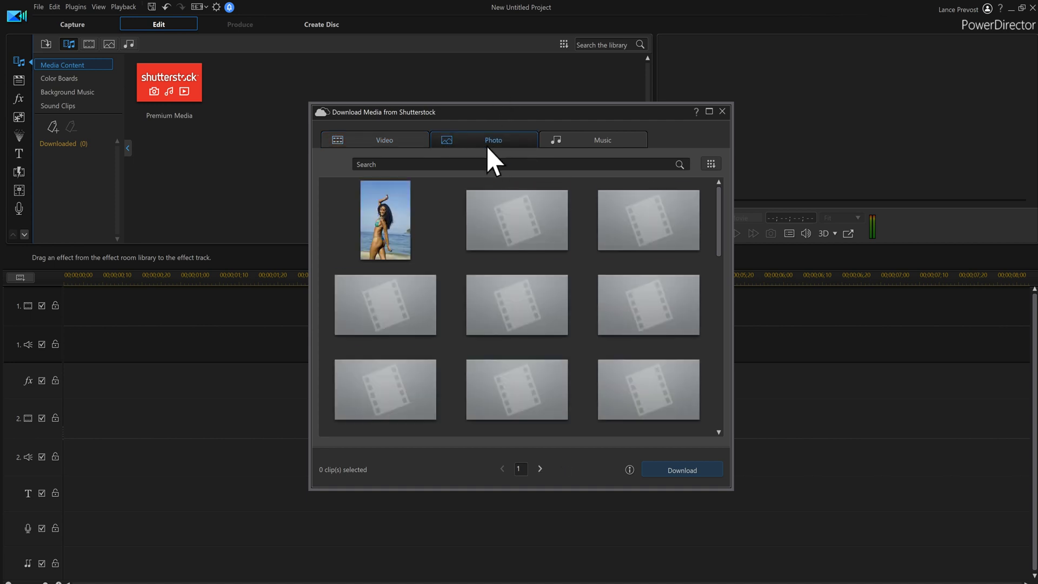
# Search the stock photos for 'black' and select the dark cracked-wood texture
pyautogui.click(477, 163)
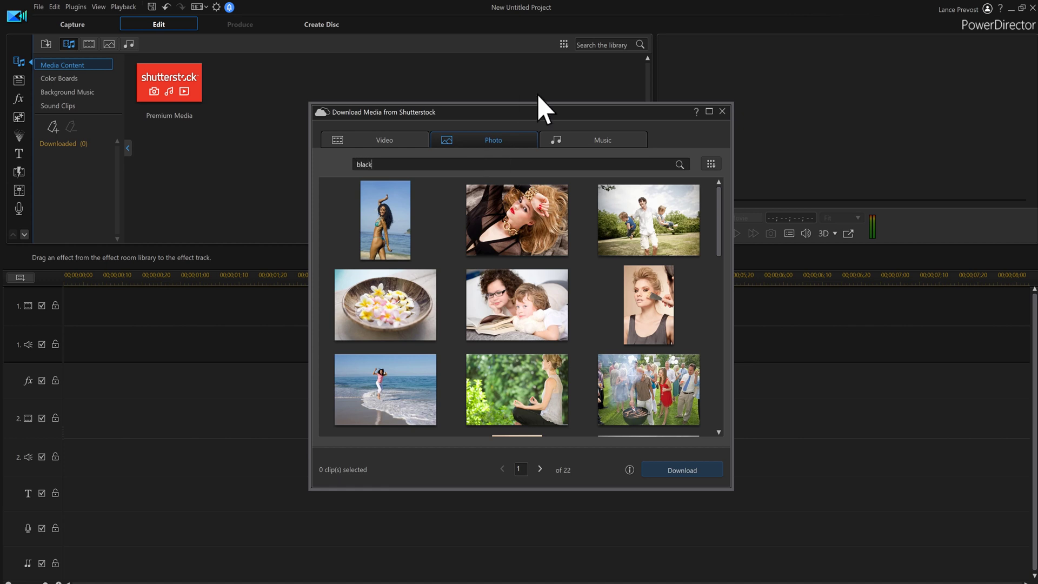
pyautogui.press('Return')
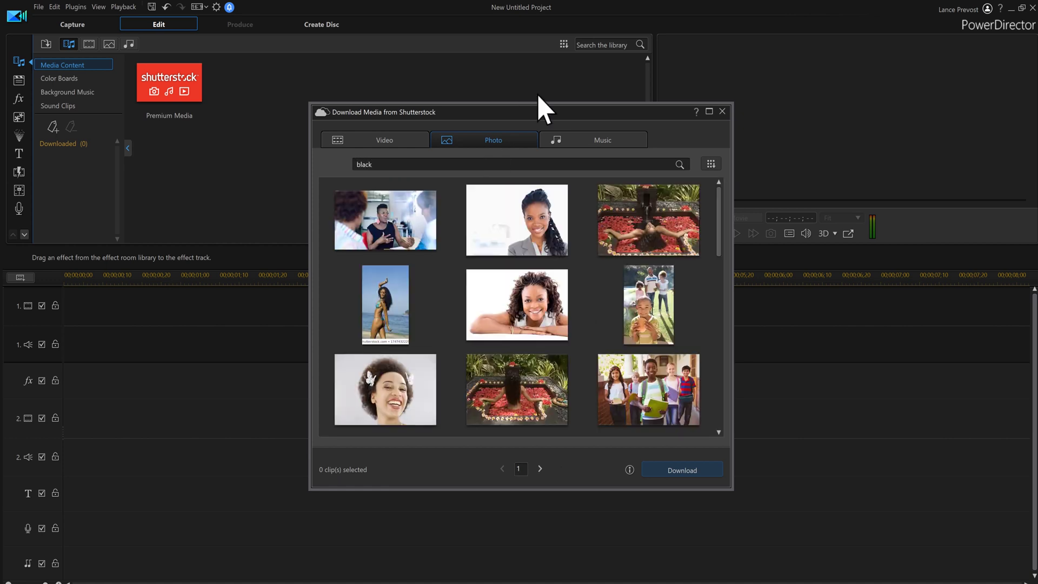
pyautogui.scroll(-1, 614, 229)
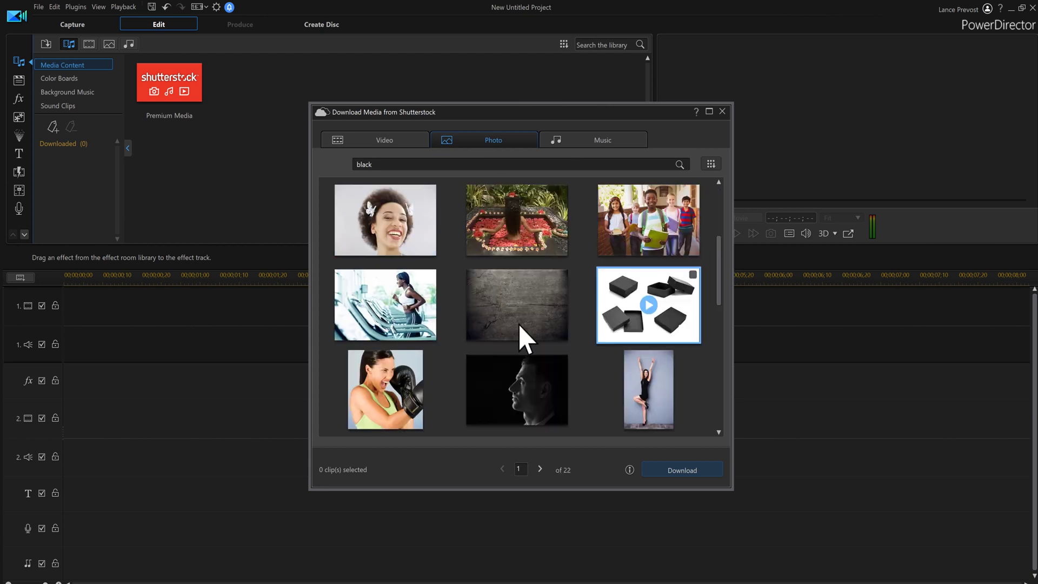
pyautogui.click(500, 328)
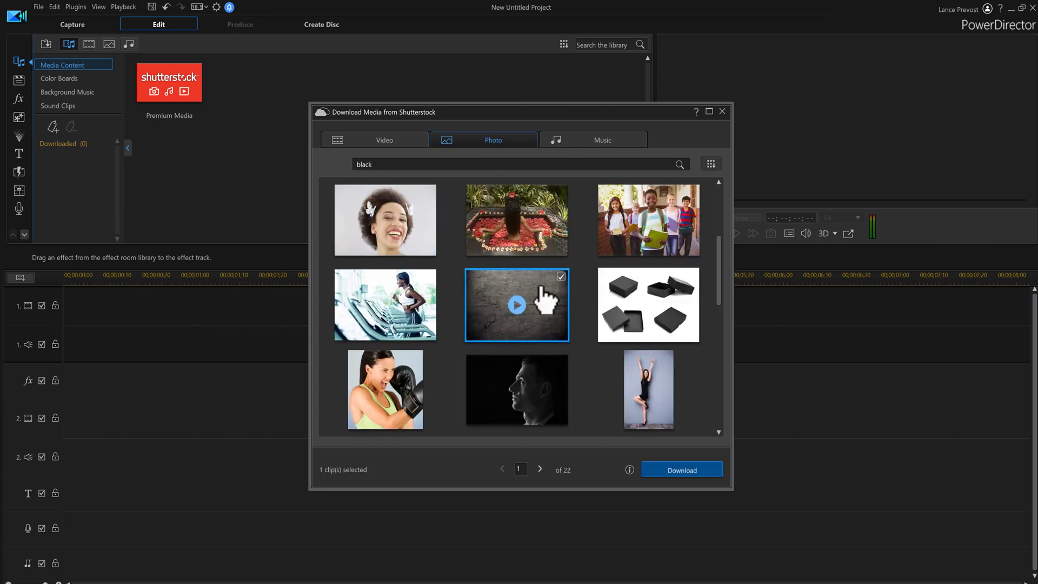
# Download the texture as 444071365.jpg and close the Shutterstock window
pyautogui.click(693, 476)
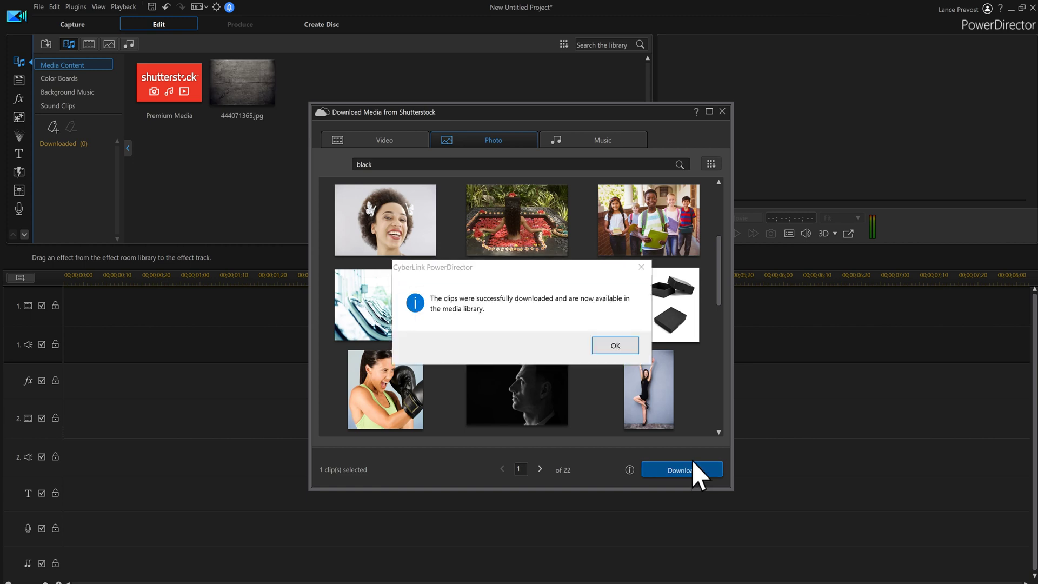
pyautogui.click(616, 346)
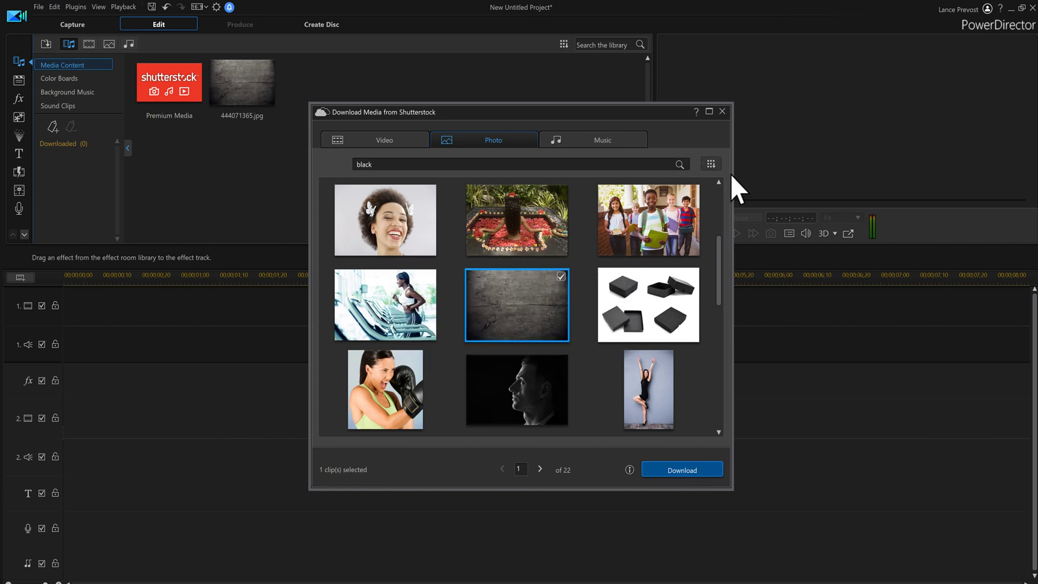
pyautogui.click(723, 111)
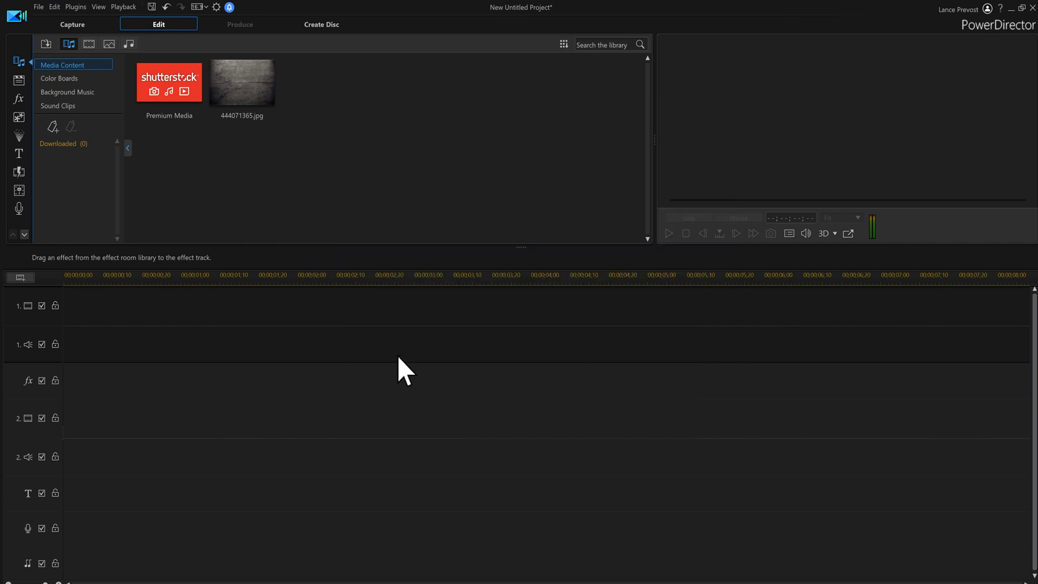
# Place 444071365.jpg at the start of video track 1, stretched to fill the frame
pyautogui.click(232, 93)
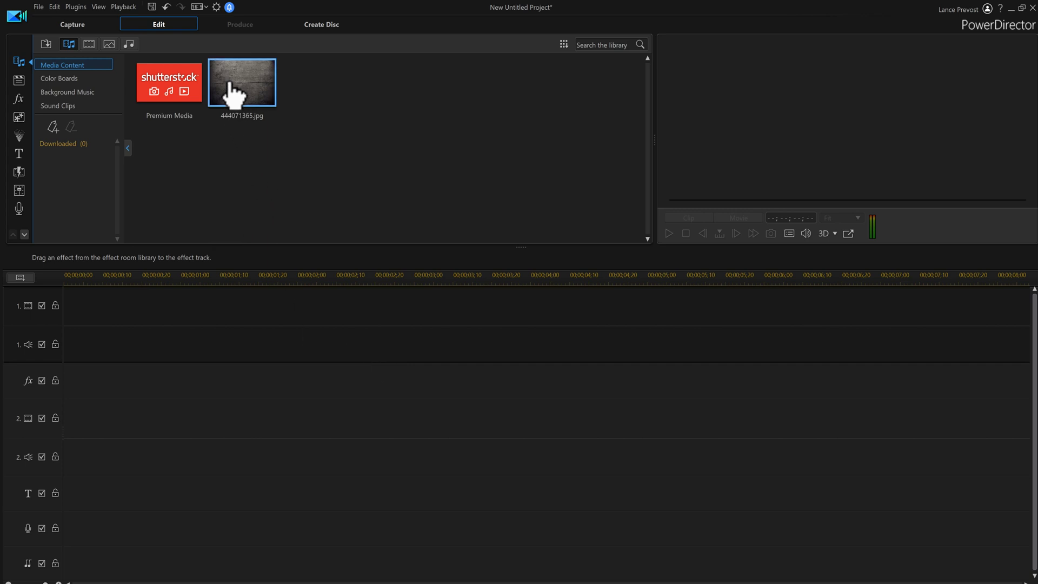
pyautogui.moveTo(231, 93); pyautogui.dragTo(43, 324)
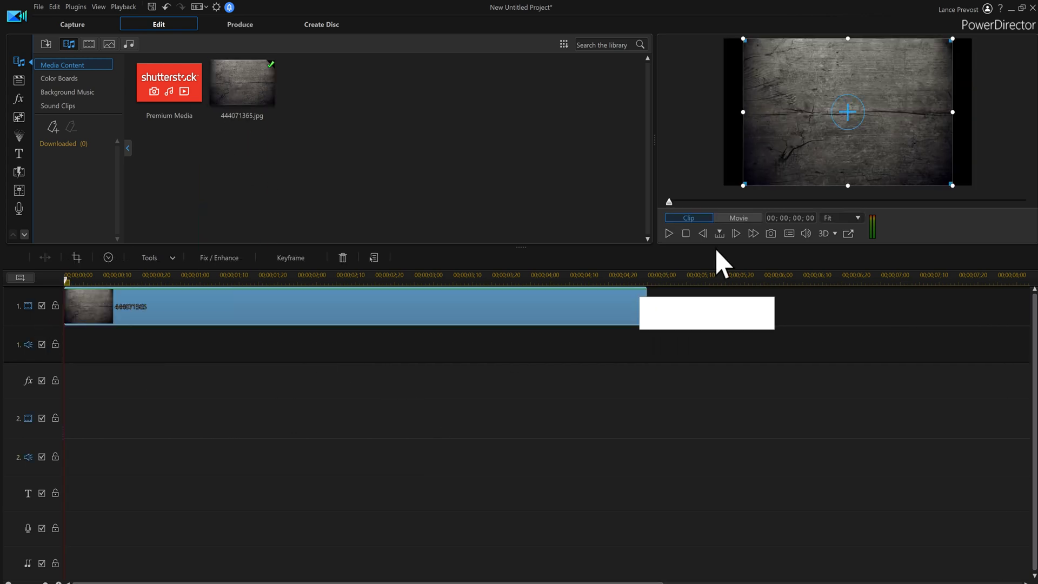
pyautogui.moveTo(742, 113); pyautogui.dragTo(722, 116)
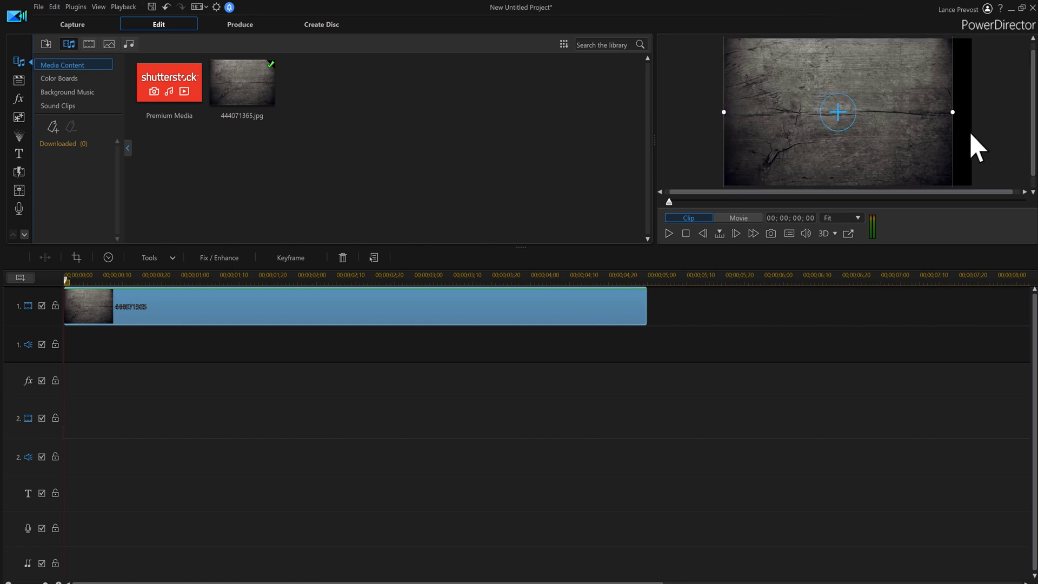
pyautogui.moveTo(952, 110); pyautogui.dragTo(976, 103)
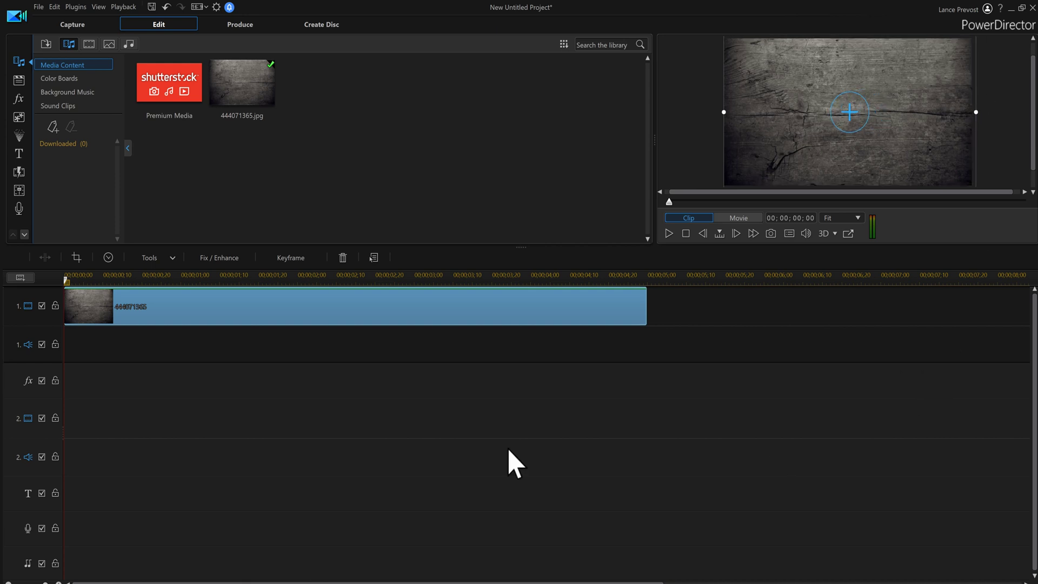
pyautogui.click(17, 156)
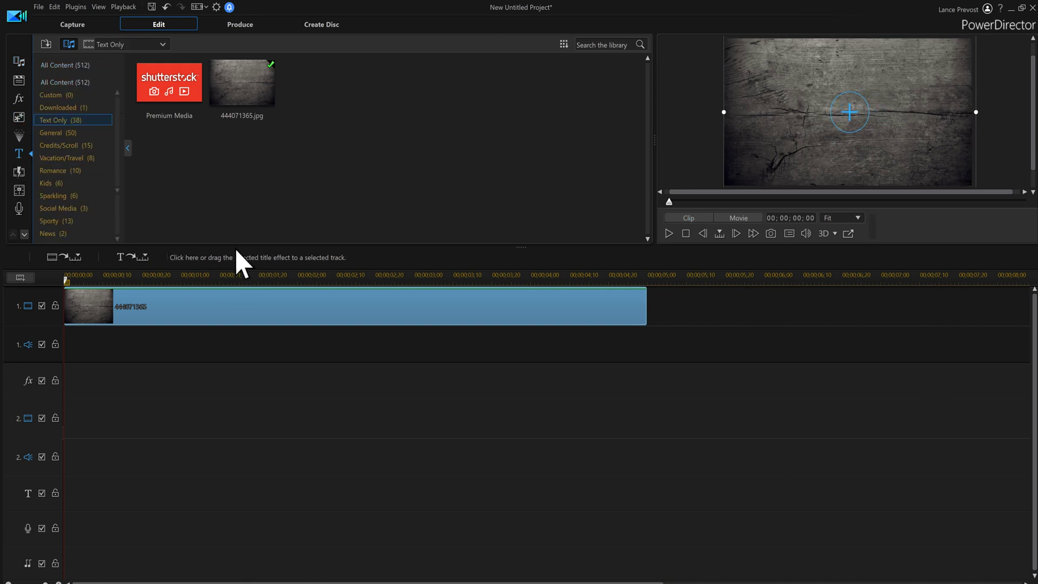
# Add My Title to video track 2 and give it a bold outlined preset
pyautogui.moveTo(162, 81); pyautogui.dragTo(54, 439)
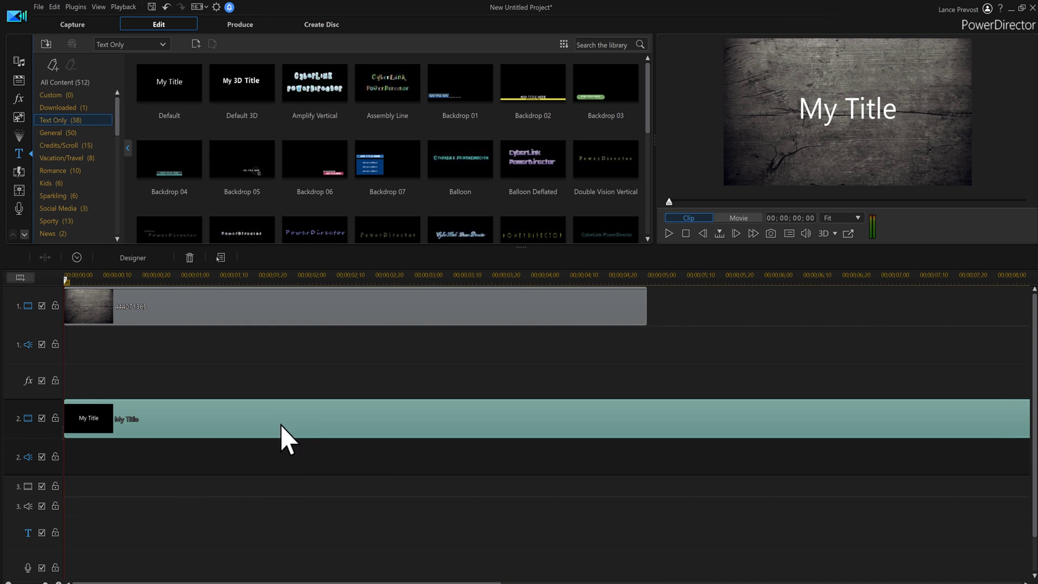
pyautogui.doubleClick(281, 425)
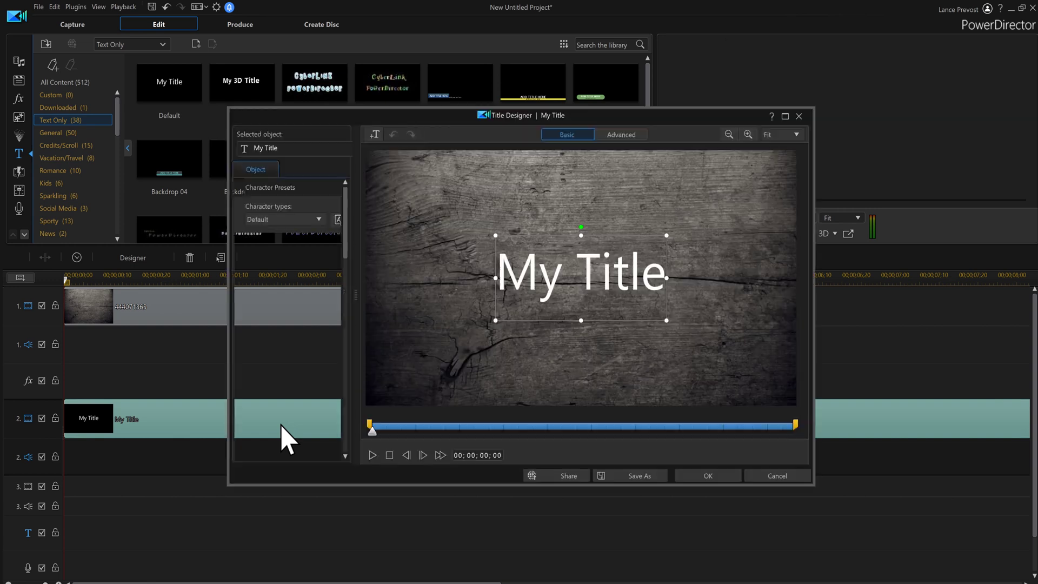
pyautogui.click(311, 287)
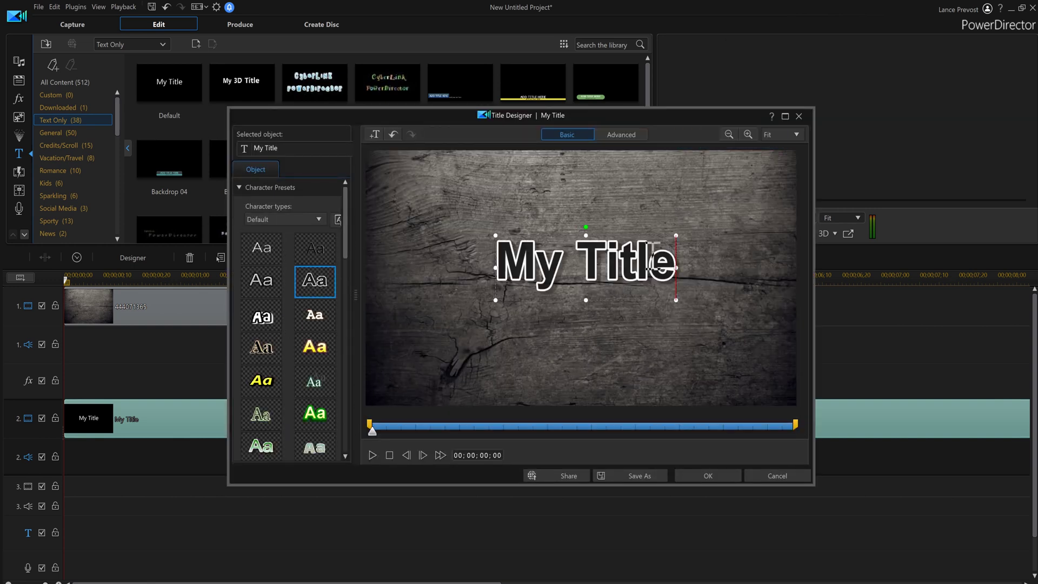
# Replace the title text with 'PowerDirector Tutorials' on two lines
pyautogui.moveTo(657, 262); pyautogui.dragTo(492, 234)
pyautogui.write('P')
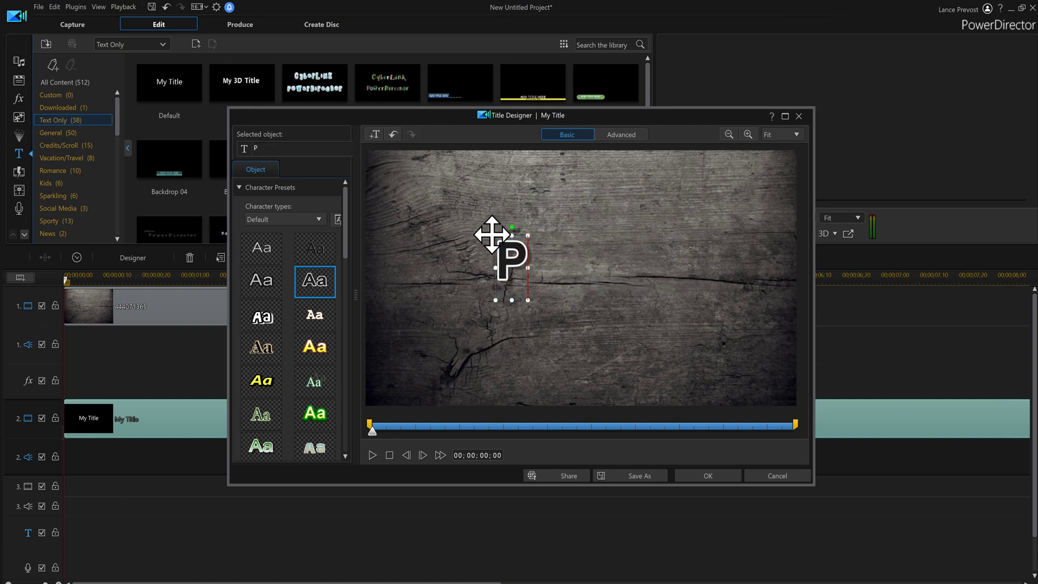
pyautogui.write('owerDirectgo')
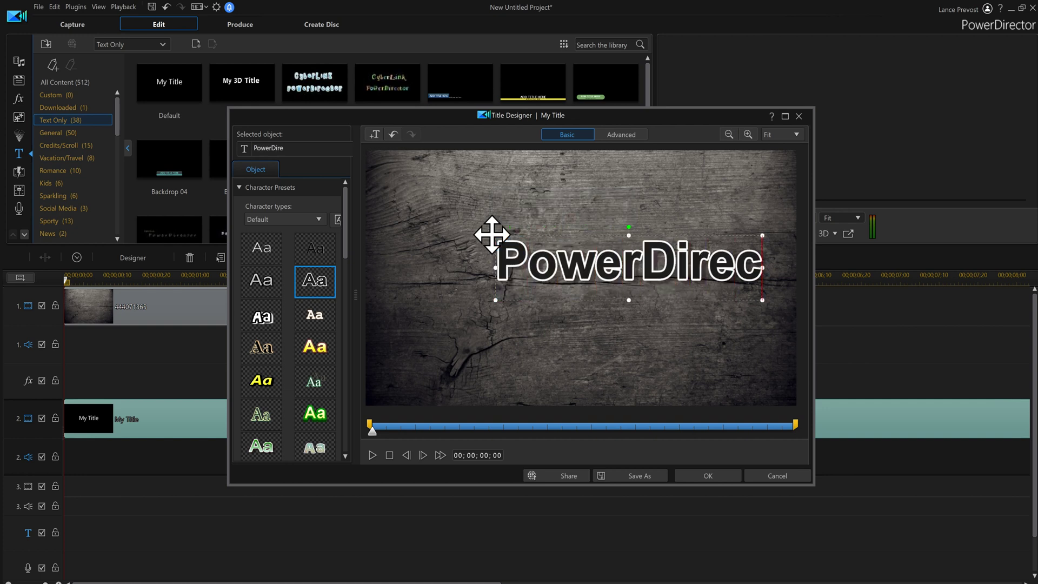
pyautogui.press('BackSpace')
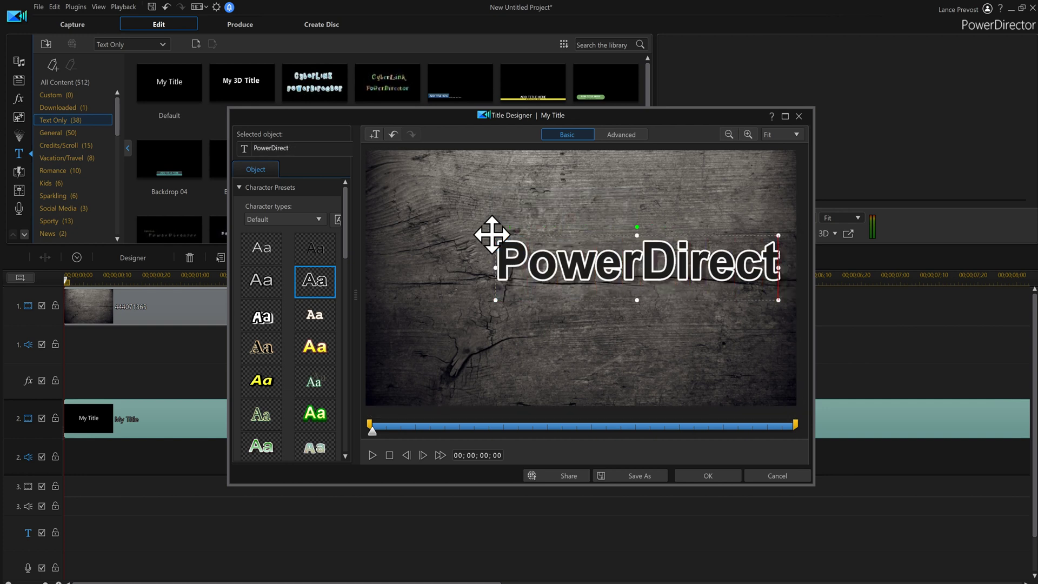
pyautogui.write('or ')
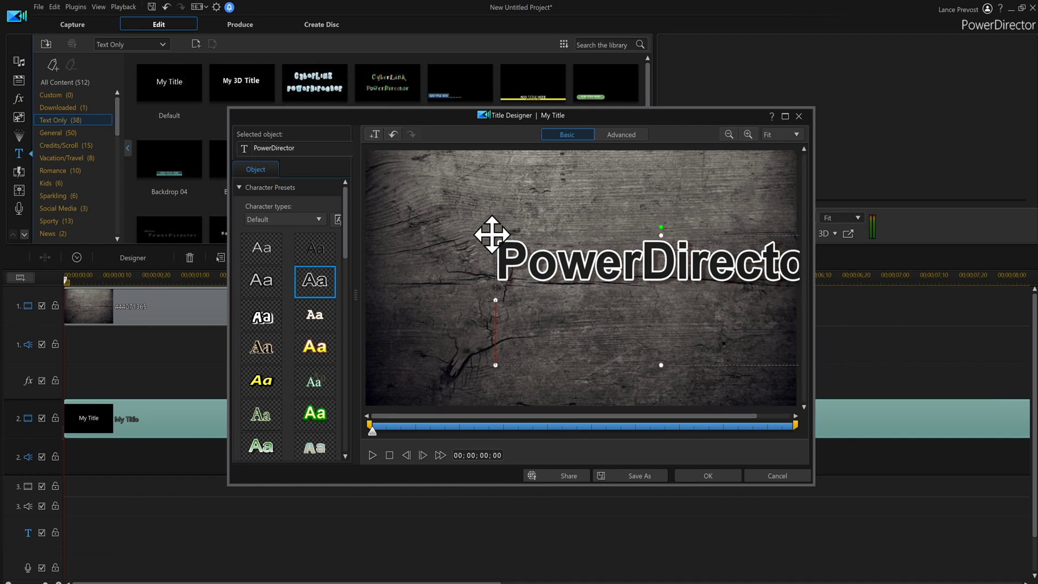
pyautogui.write('Tutorials')
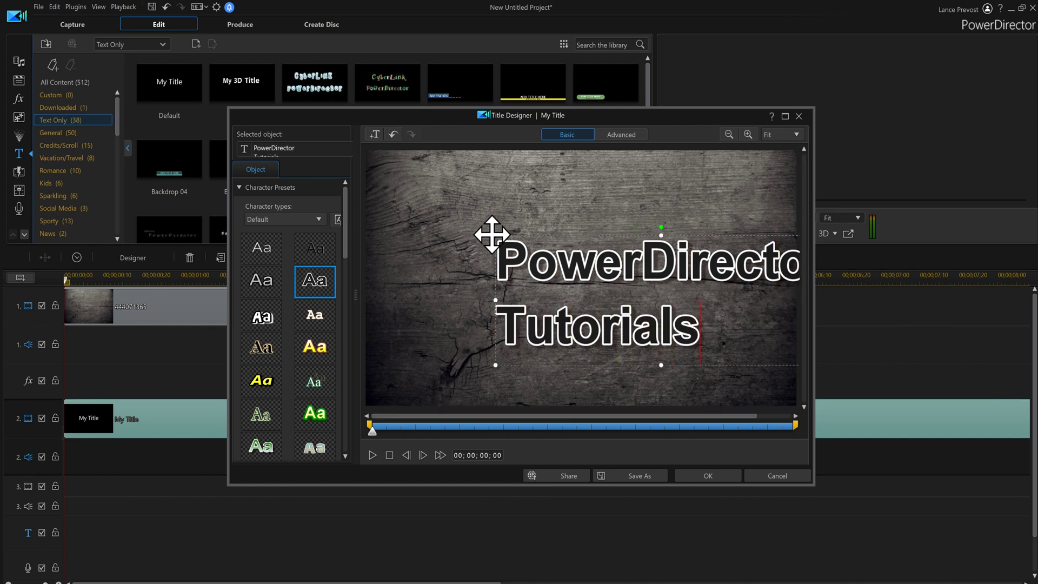
pyautogui.press('Home')
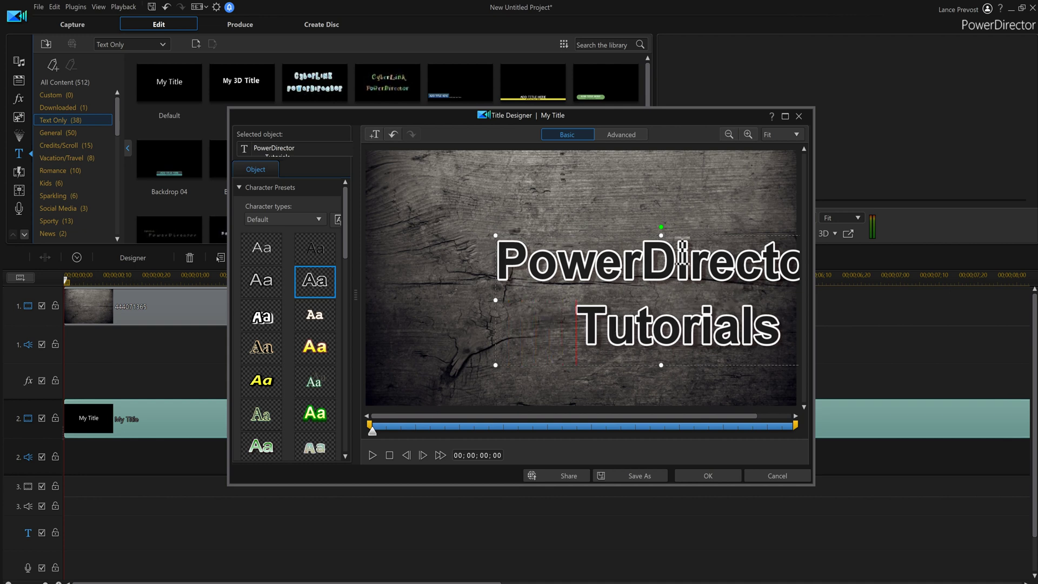
# Reposition and enlarge the title text, centre the Tutorials line, and apply the edits
pyautogui.moveTo(656, 231); pyautogui.dragTo(529, 210)
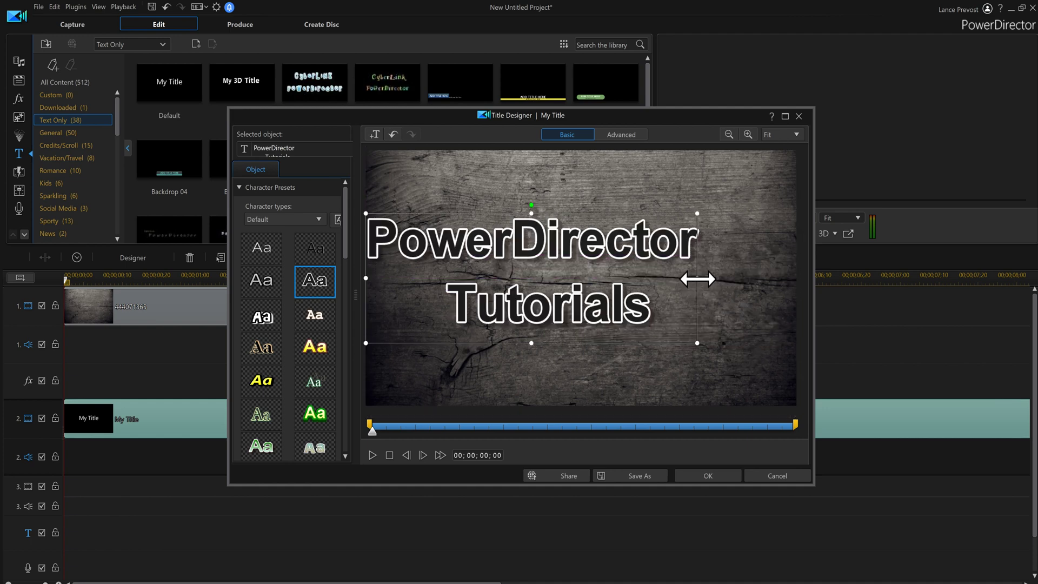
pyautogui.moveTo(696, 280); pyautogui.dragTo(791, 269)
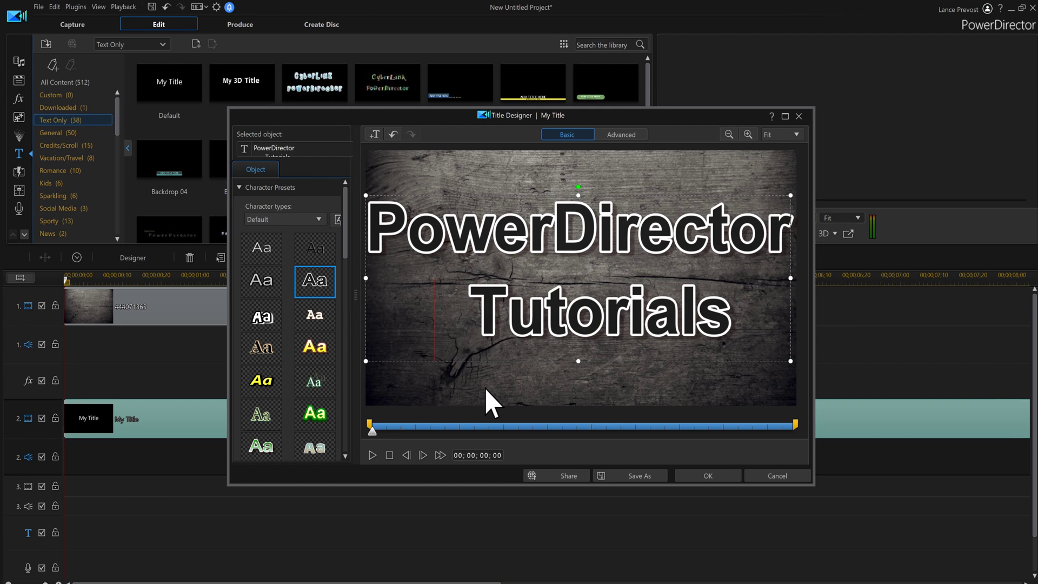
pyautogui.press('Delete')
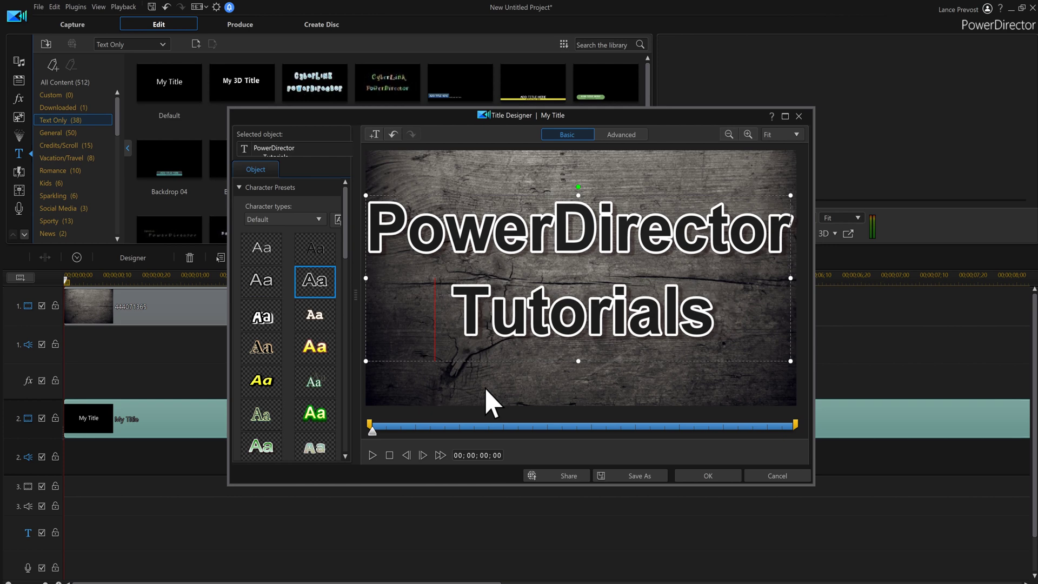
pyautogui.click(708, 477)
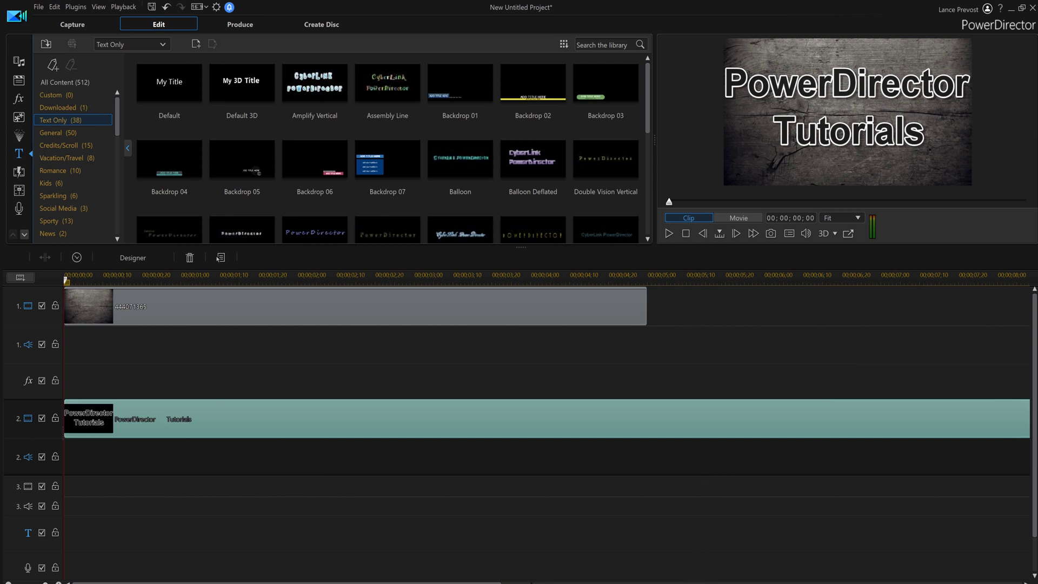
# Trim the title clip to end at 5 seconds, matching the wood background
pyautogui.moveTo(493, 582); pyautogui.dragTo(608, 581)
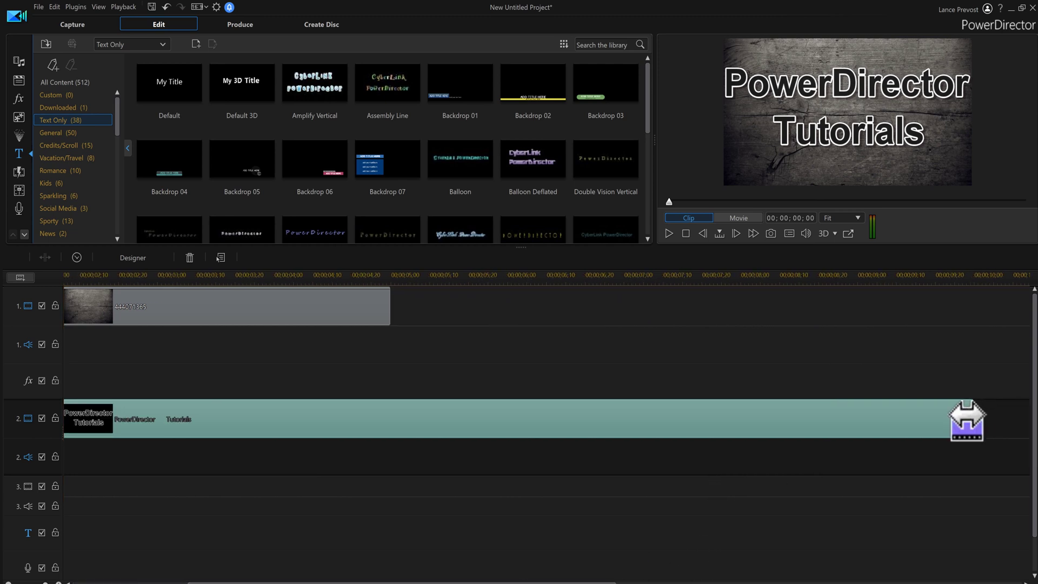
pyautogui.moveTo(966, 421); pyautogui.dragTo(392, 433)
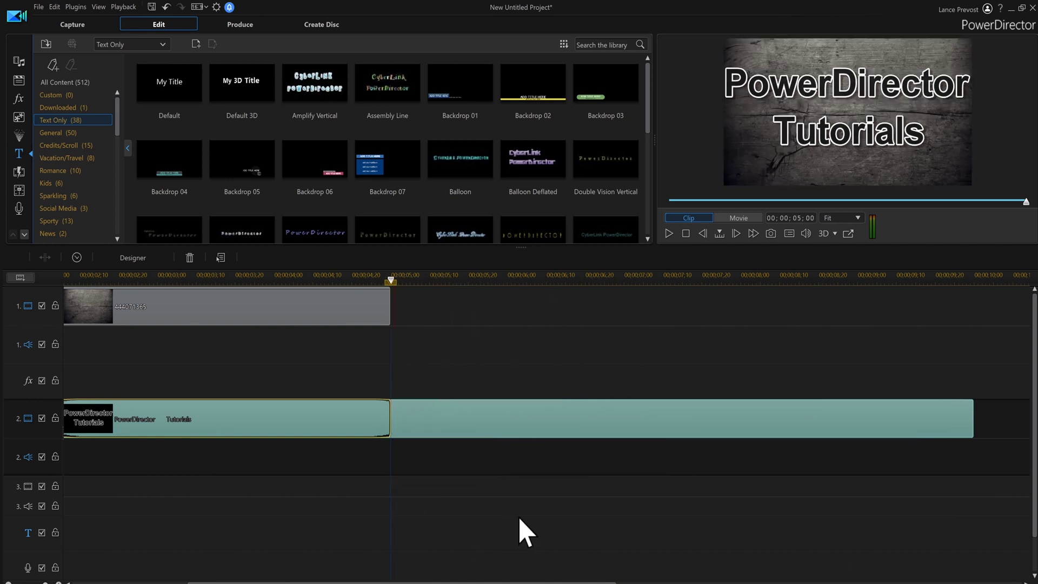
pyautogui.click(519, 532)
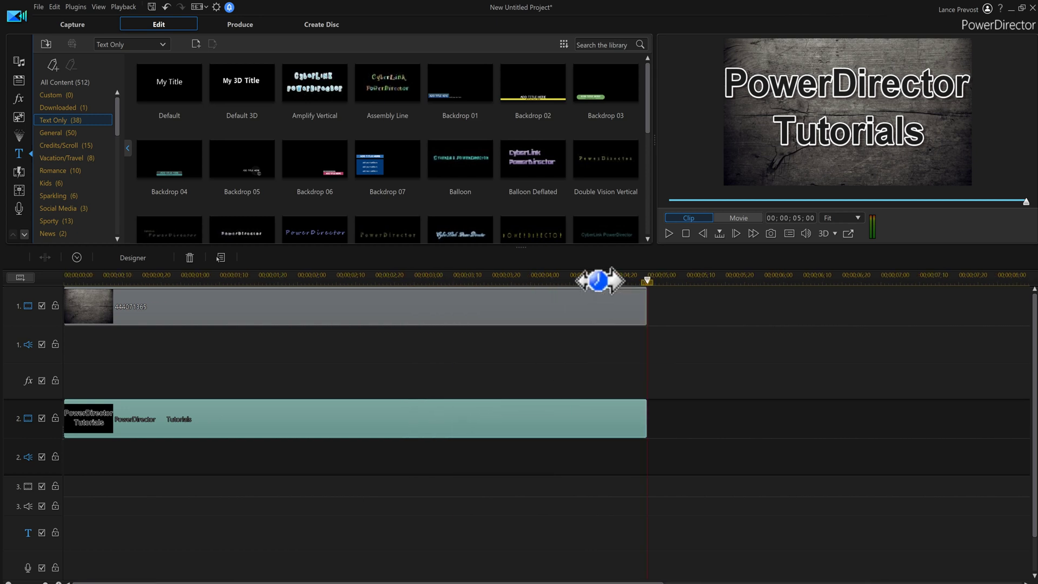
pyautogui.moveTo(598, 280); pyautogui.dragTo(19, 289)
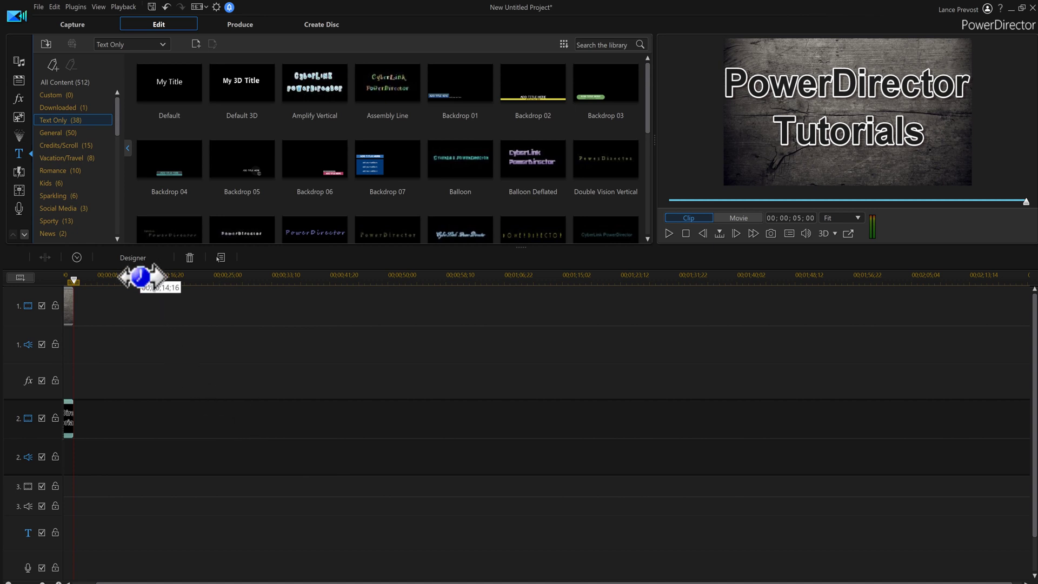
pyautogui.moveTo(140, 277); pyautogui.dragTo(841, 275)
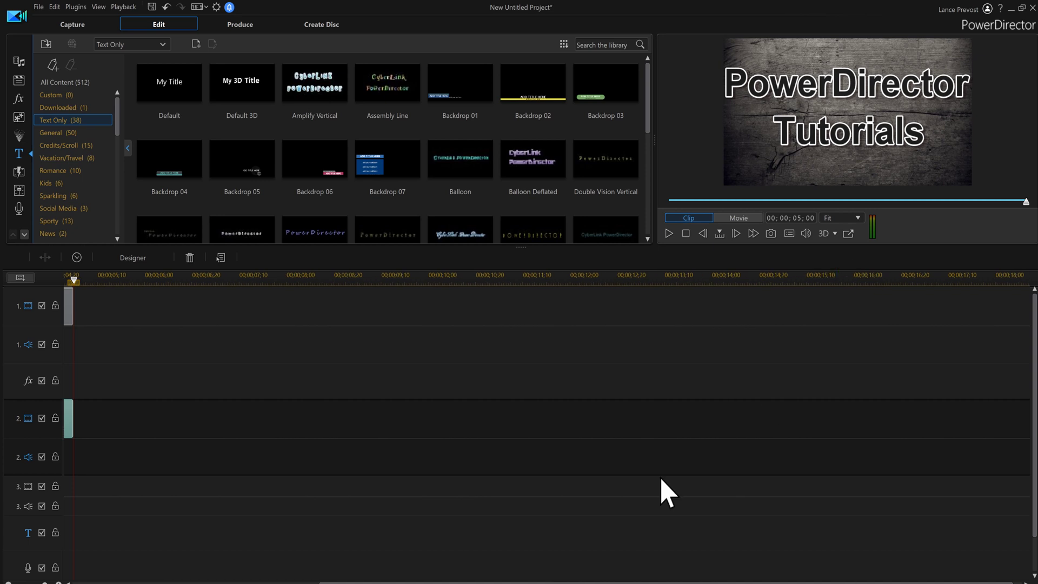
pyautogui.moveTo(443, 582); pyautogui.dragTo(197, 582)
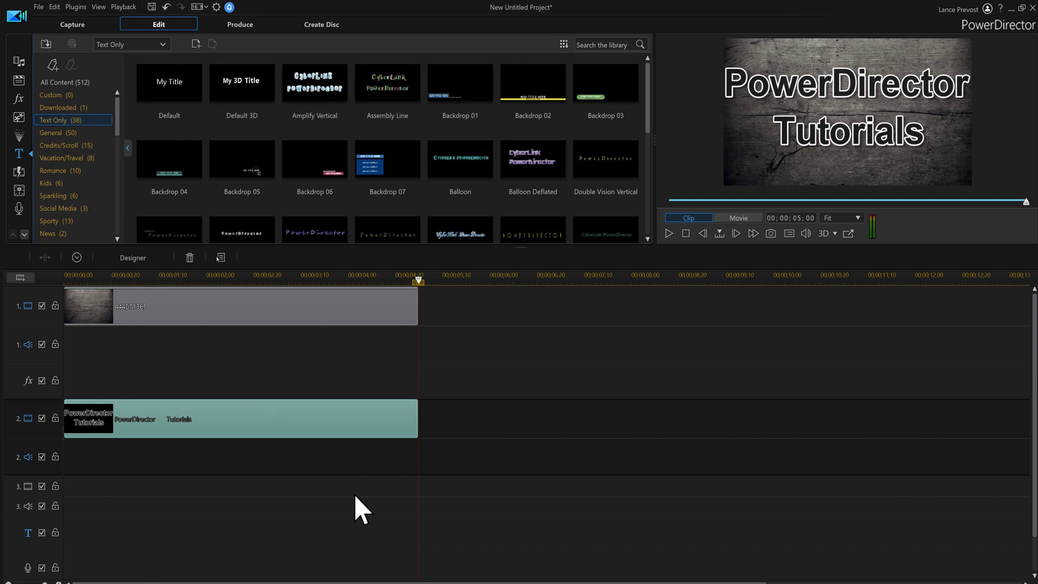
# Put BCC Video Glitch on the fx track and trim it to 5 seconds
pyautogui.click(19, 100)
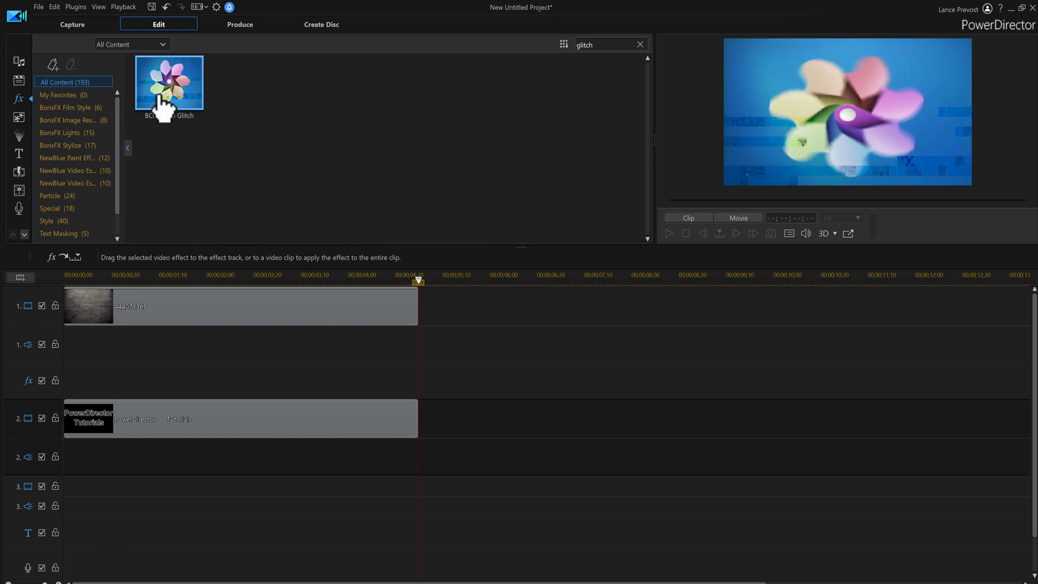
pyautogui.moveTo(160, 105); pyautogui.dragTo(63, 382)
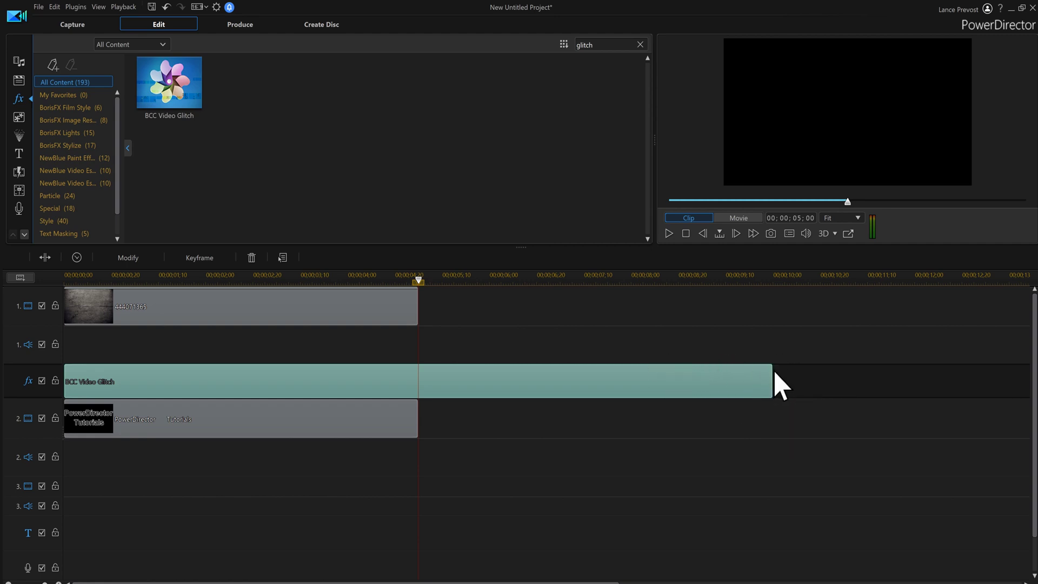
pyautogui.moveTo(772, 373); pyautogui.dragTo(419, 381)
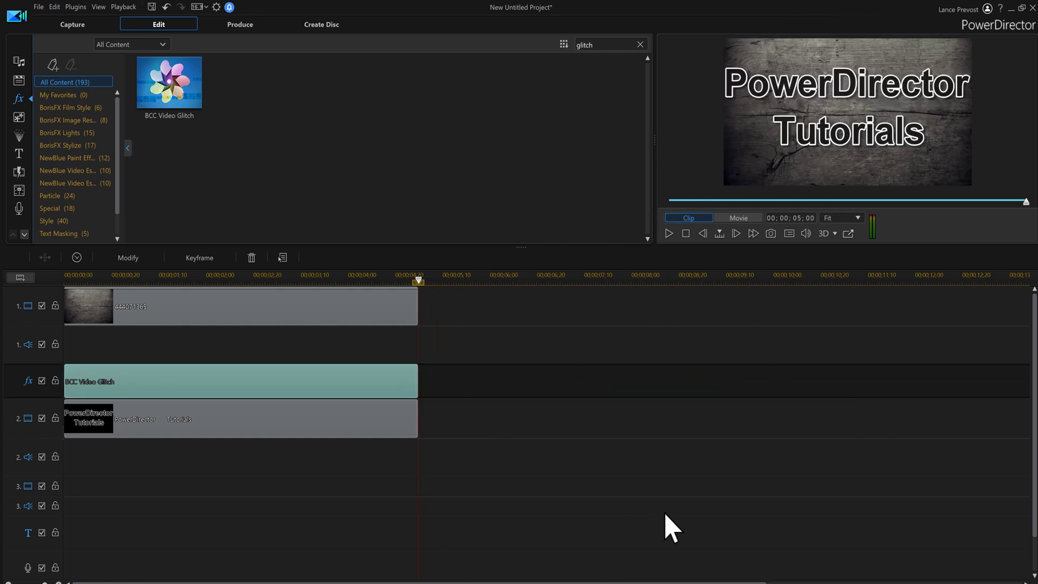
pyautogui.click(623, 526)
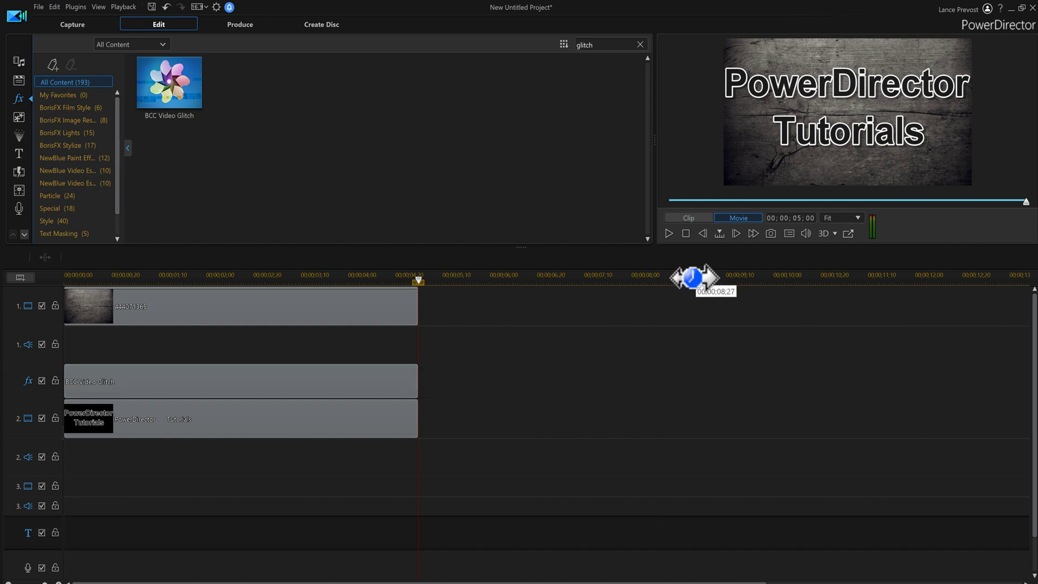
pyautogui.click(670, 233)
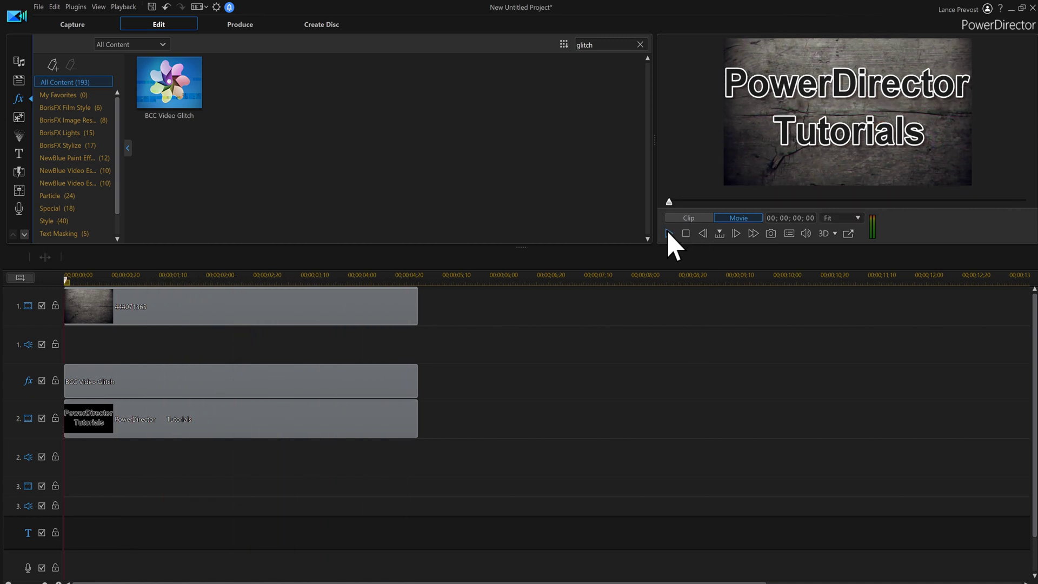
pyautogui.press('space')
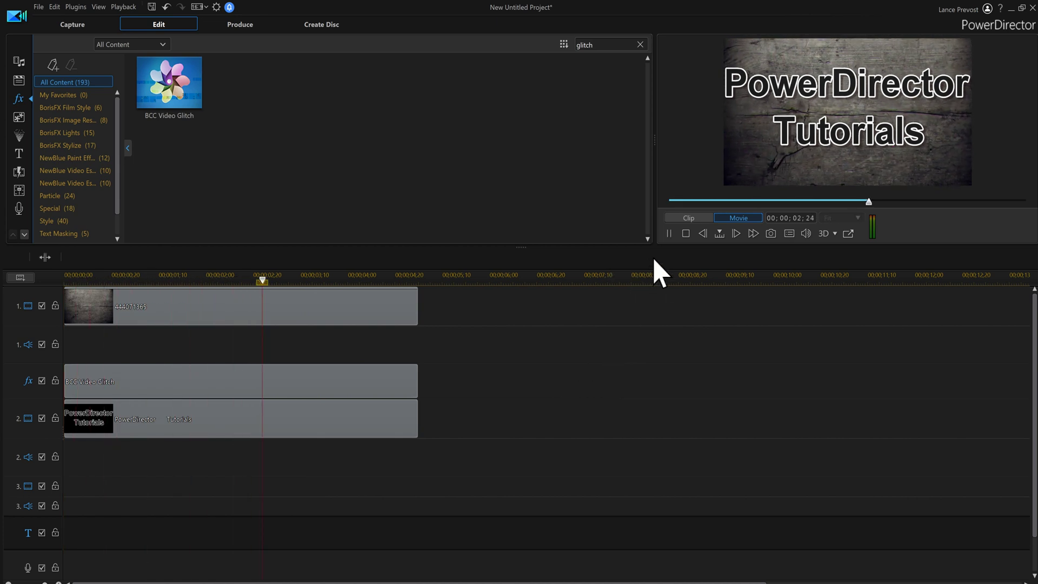
pyautogui.click(686, 233)
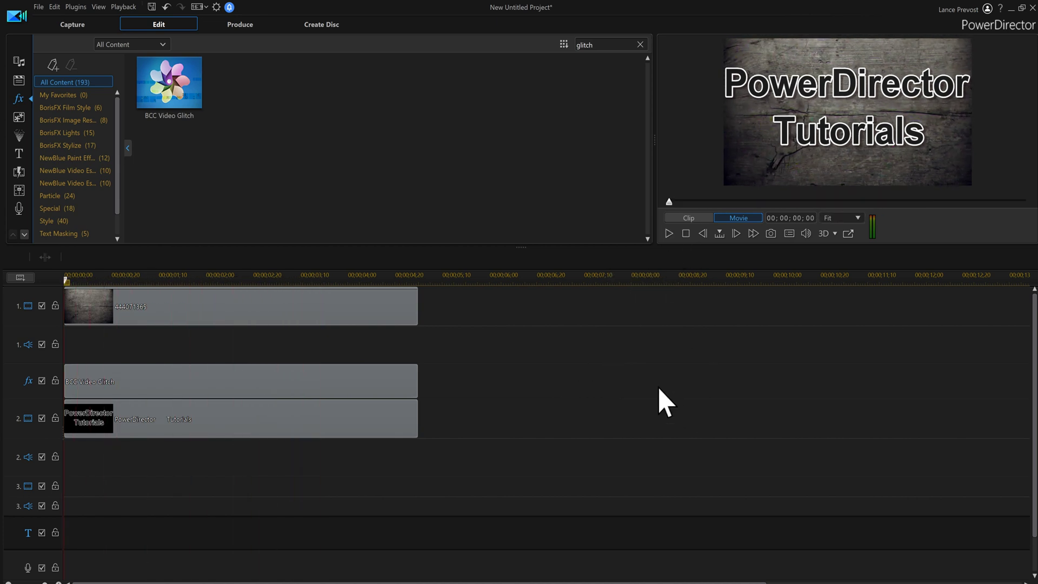
pyautogui.click(225, 375)
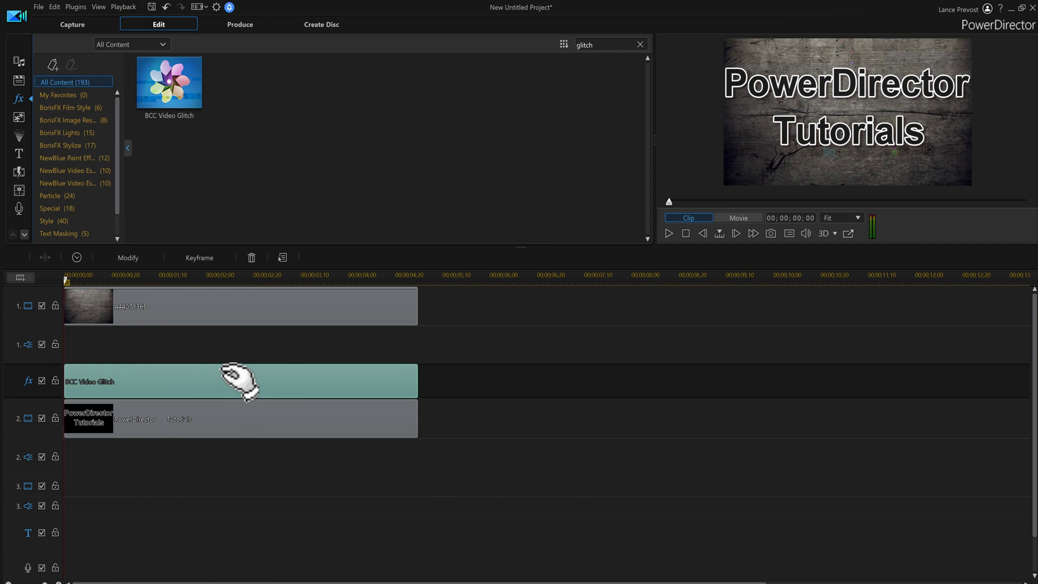
# Set Glitch Intensity 133, Intensity Randomness 51 and Glitch Duration 45 in the glitch settings
pyautogui.click(139, 262)
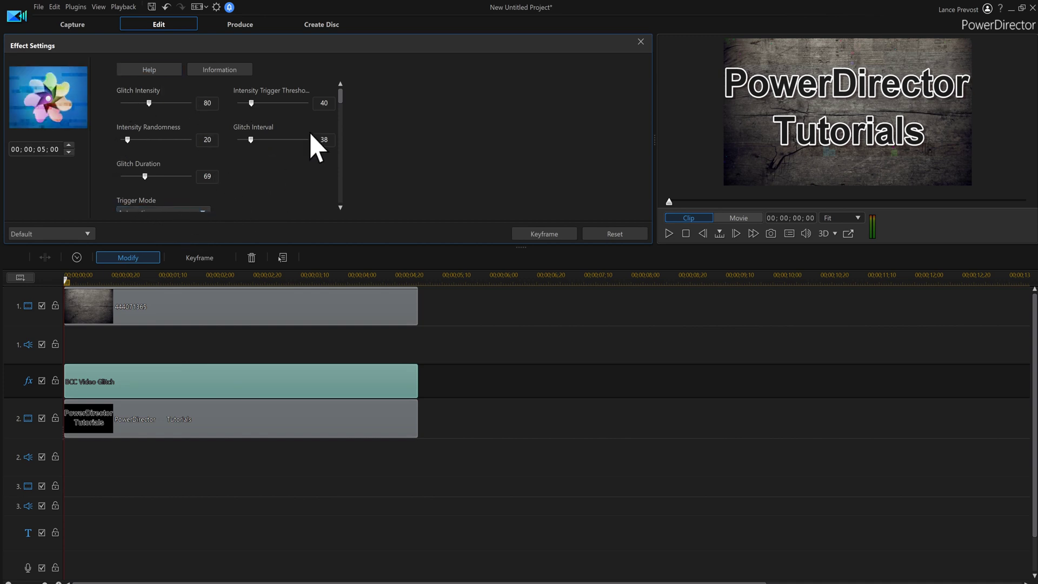
pyautogui.moveTo(346, 108); pyautogui.dragTo(356, 205)
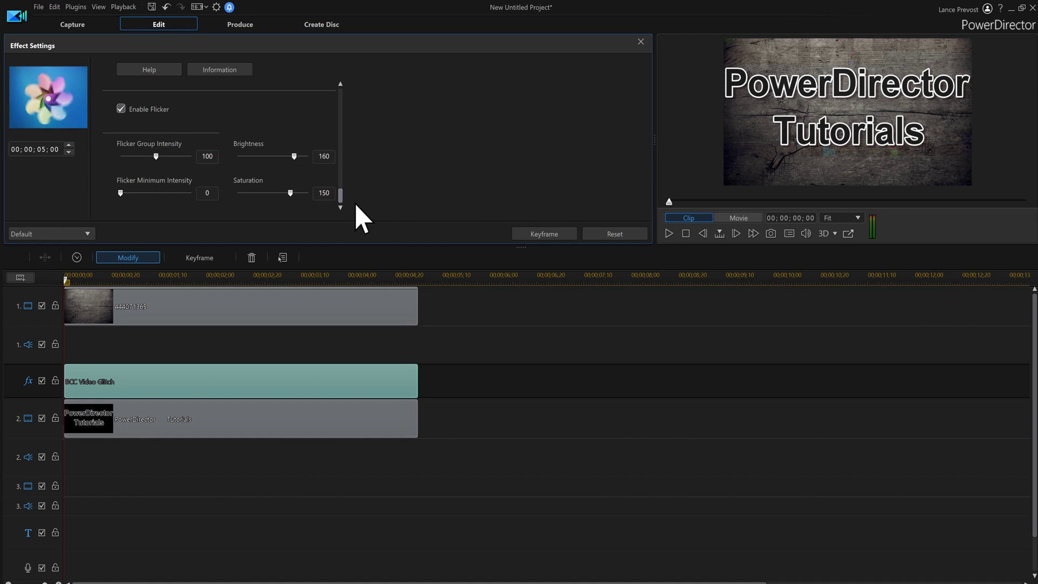
pyautogui.moveTo(356, 205); pyautogui.dragTo(345, 80)
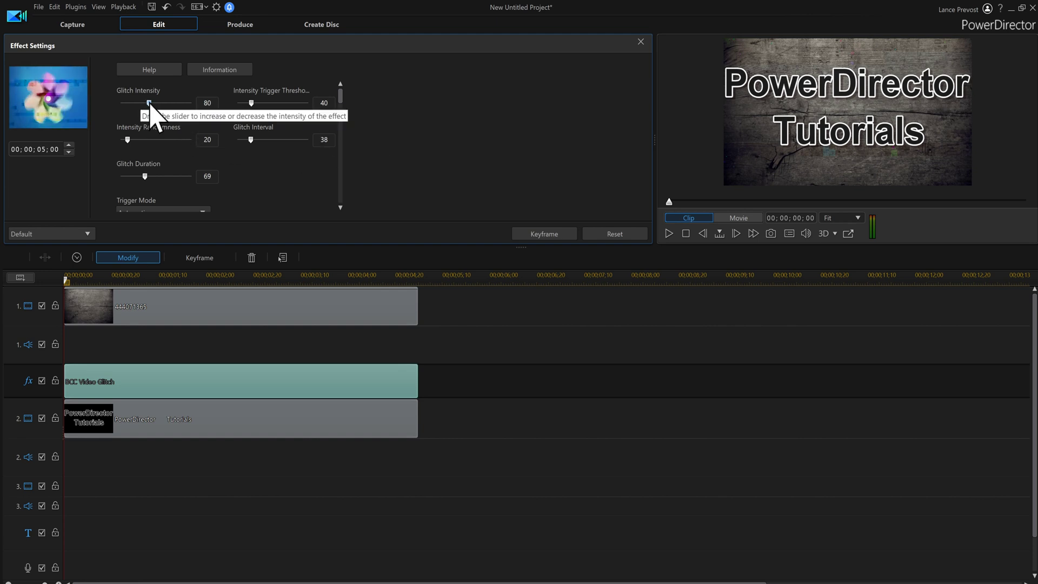
pyautogui.moveTo(149, 102); pyautogui.dragTo(167, 103)
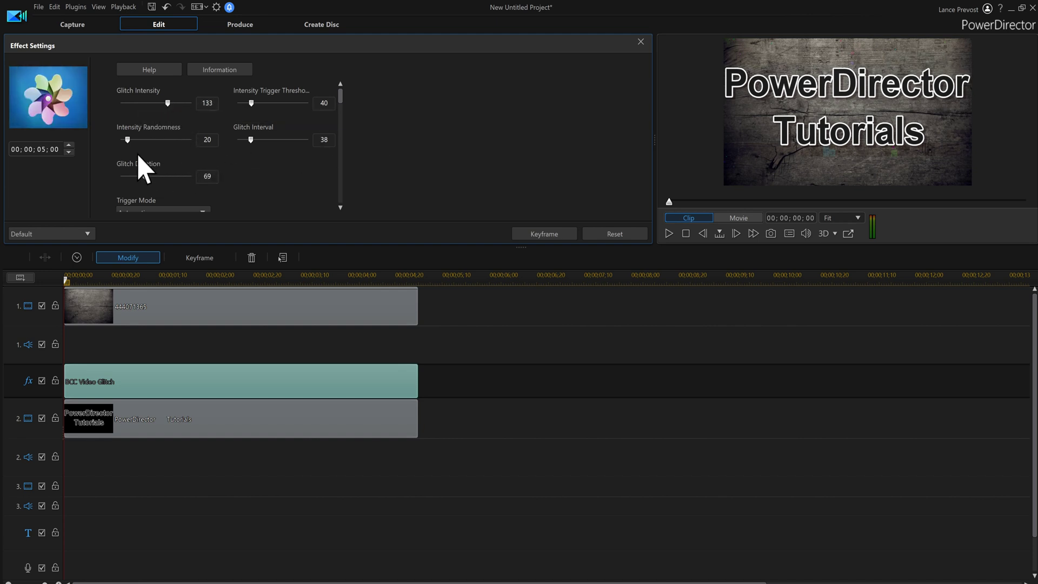
pyautogui.moveTo(128, 139); pyautogui.dragTo(139, 140)
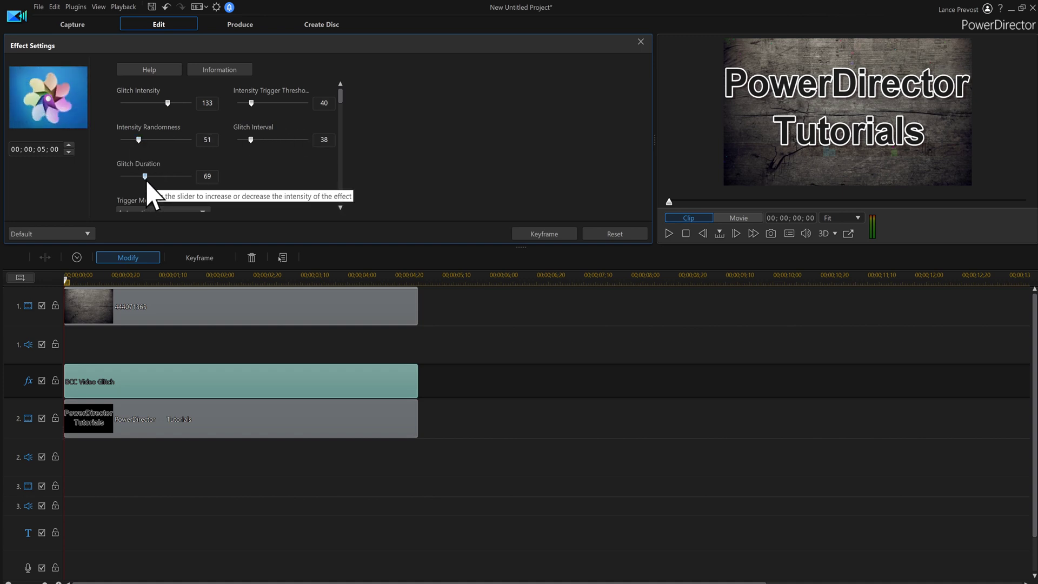
pyautogui.moveTo(144, 183); pyautogui.dragTo(137, 184)
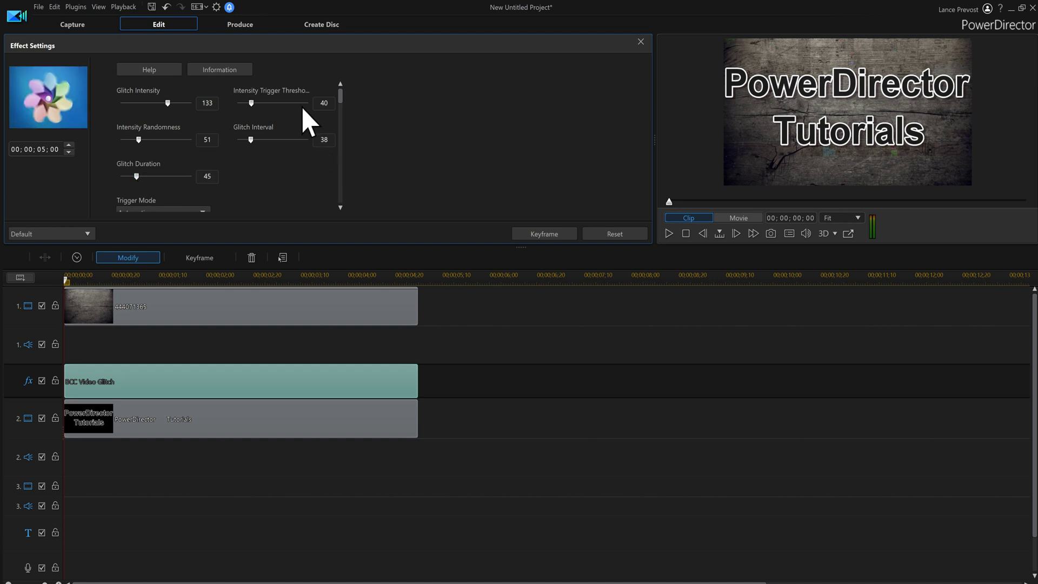
# Preview the tuned glitch effect, then close Effect Settings
pyautogui.scroll(-2, 343, 105)
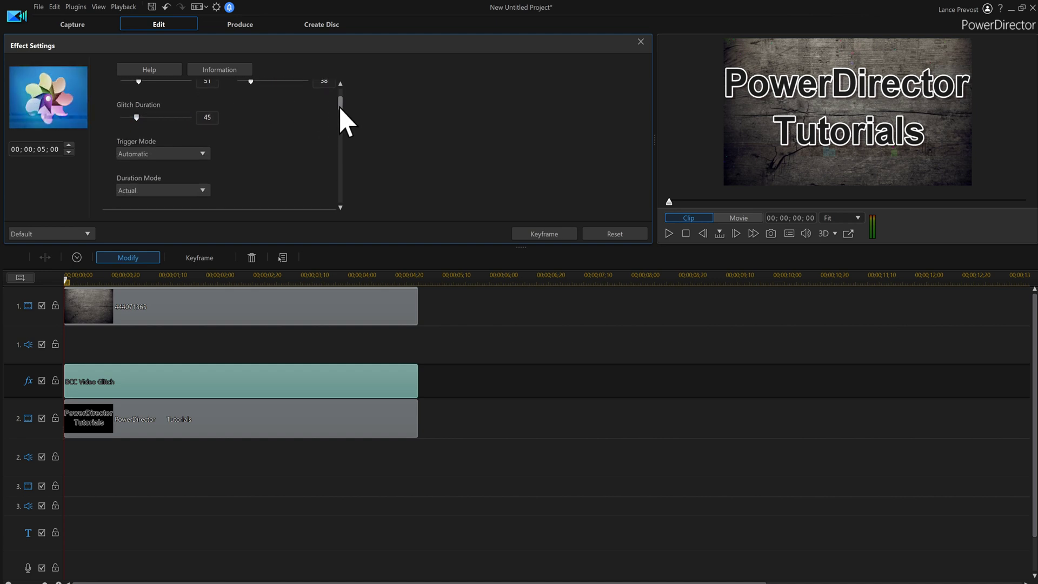
pyautogui.moveTo(340, 107); pyautogui.dragTo(359, 161)
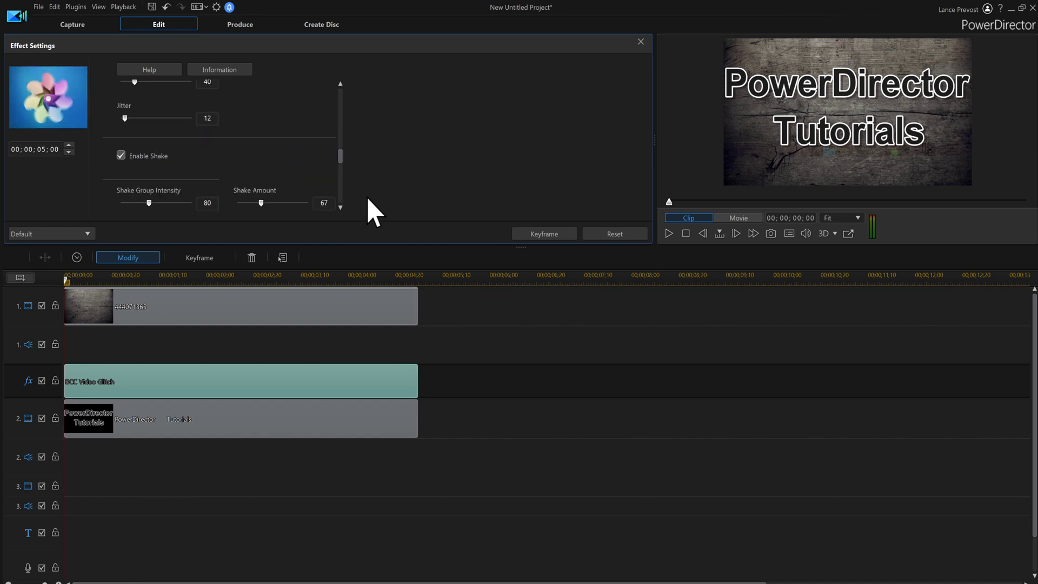
pyautogui.click(669, 233)
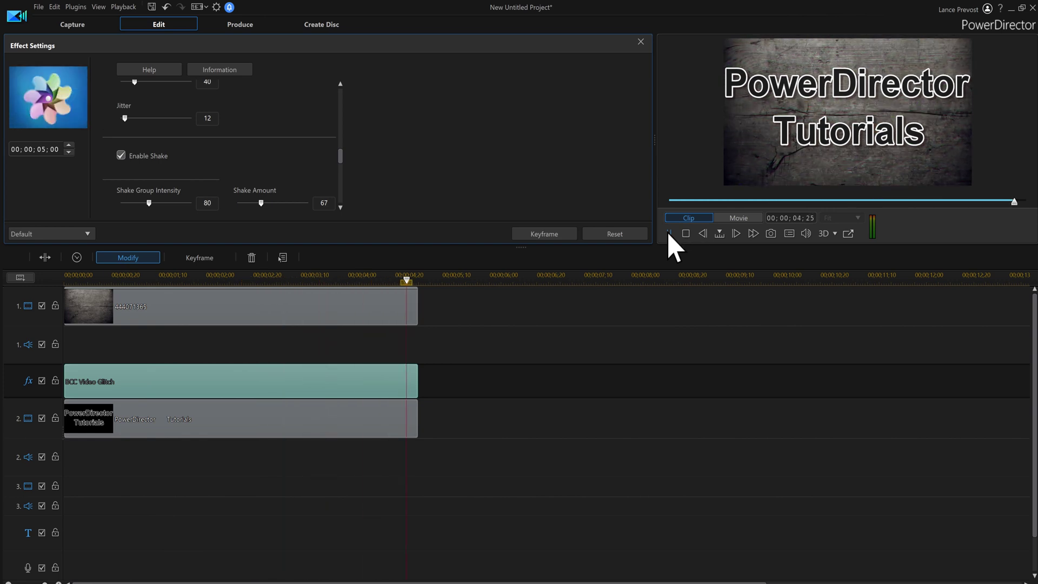
pyautogui.press('space')
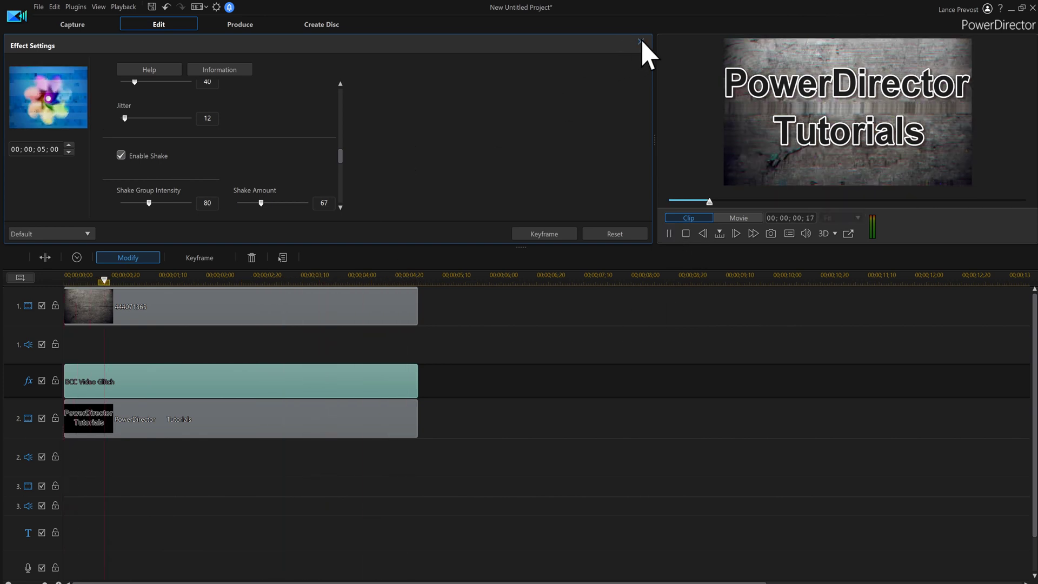
pyautogui.click(640, 42)
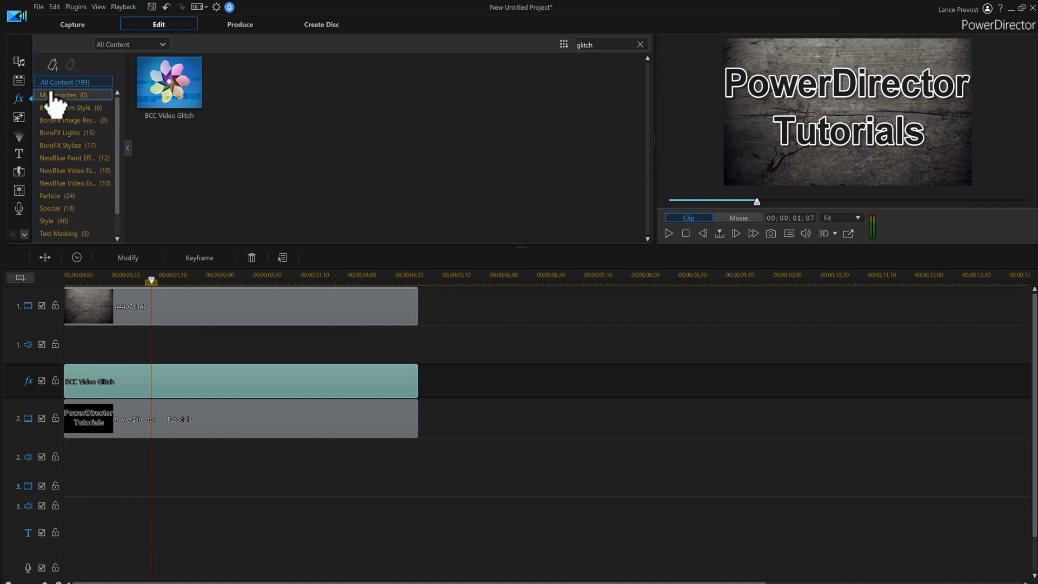
# Browse the Shutterstock Music, Video and Photo tabs from Media Content, then close the window
pyautogui.click(17, 81)
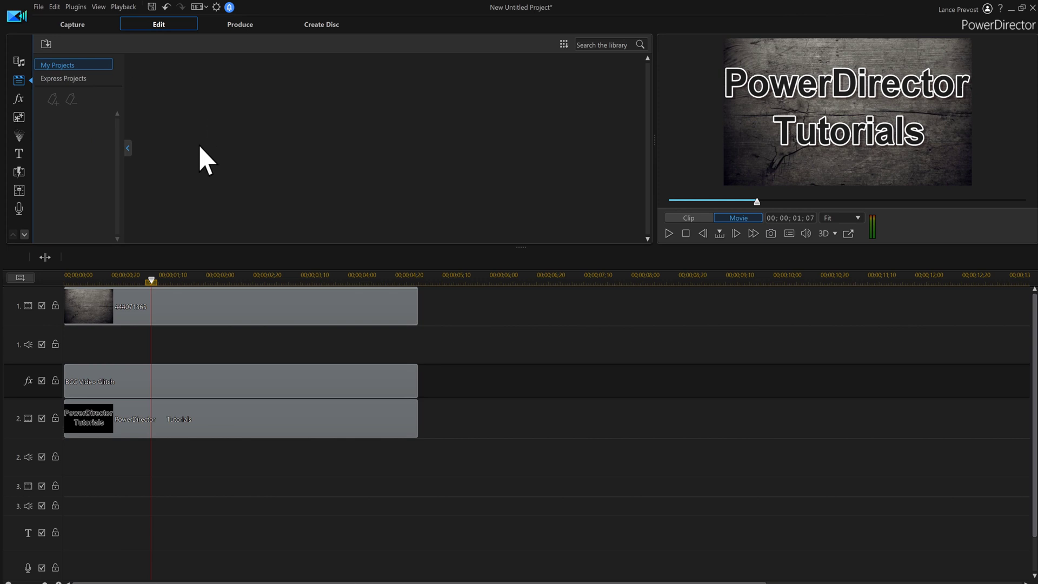
pyautogui.click(20, 63)
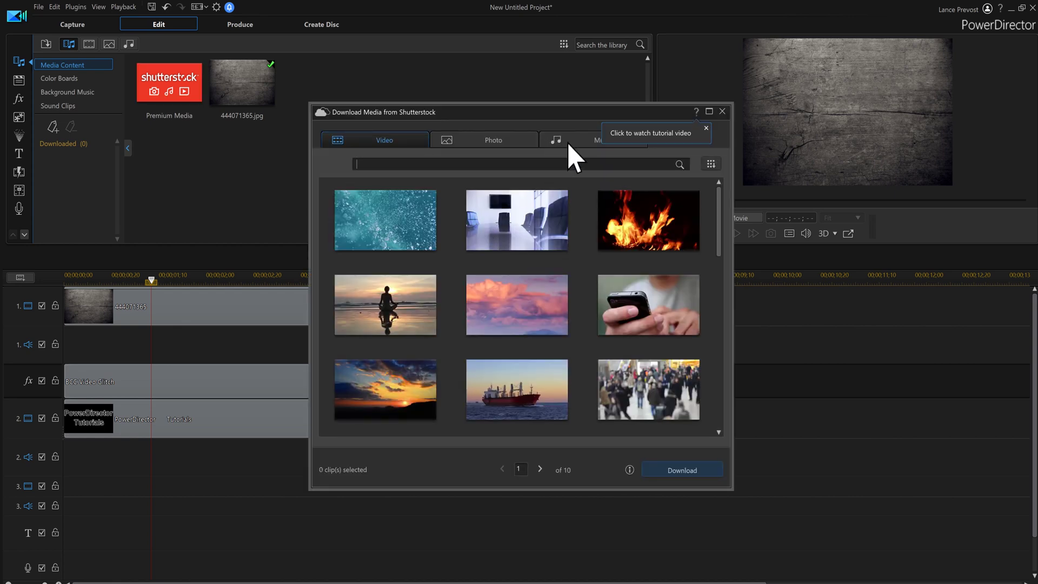
pyautogui.click(569, 144)
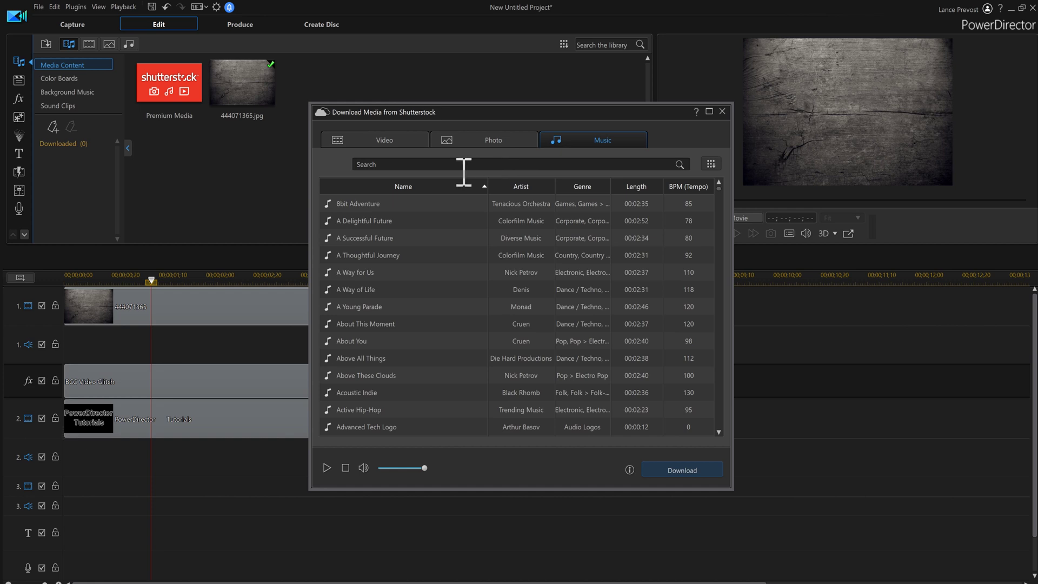
pyautogui.click(369, 145)
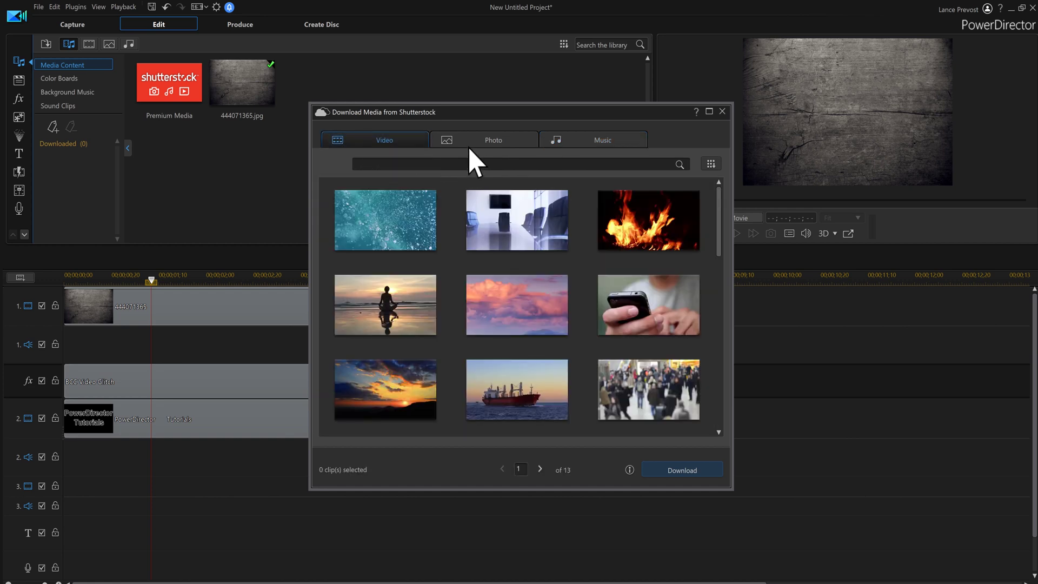
pyautogui.click(478, 143)
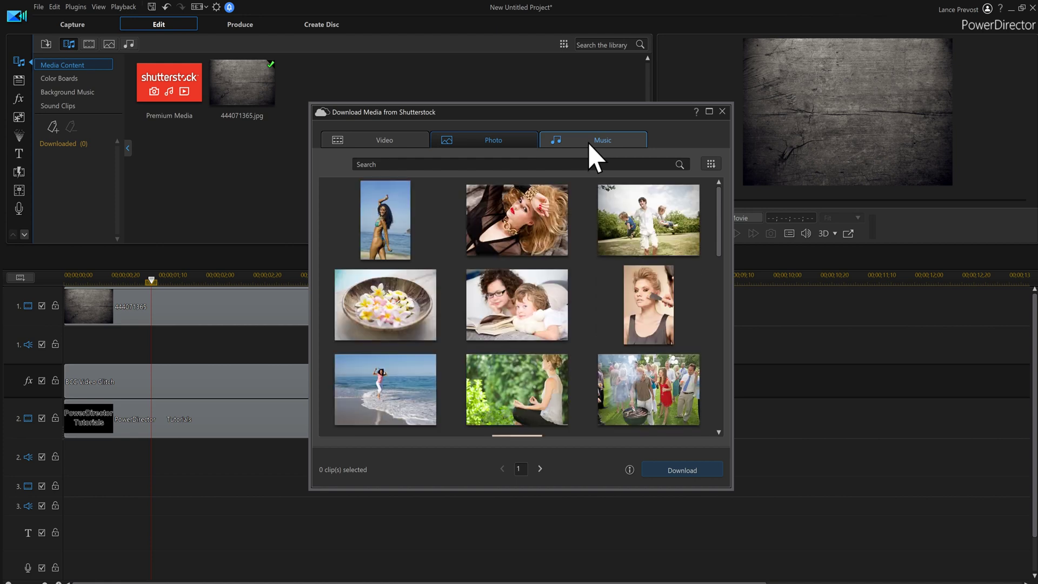
pyautogui.click(632, 141)
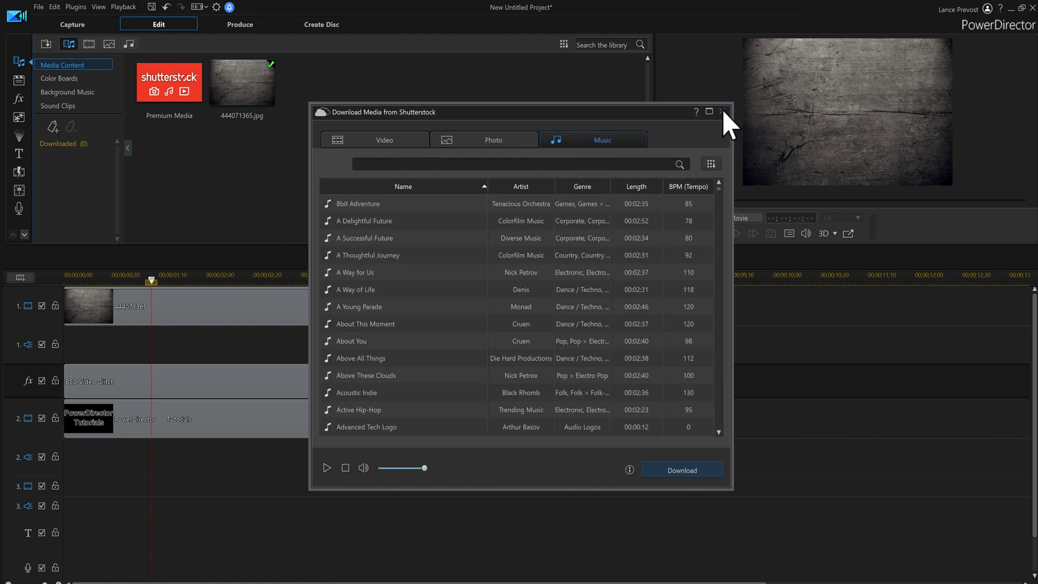
pyautogui.click(722, 112)
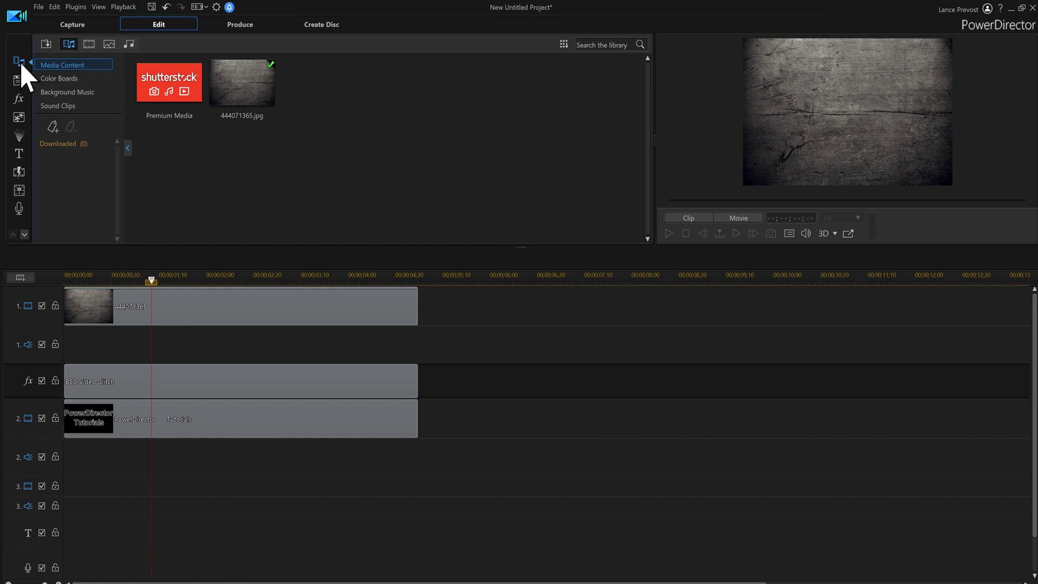
pyautogui.click(84, 106)
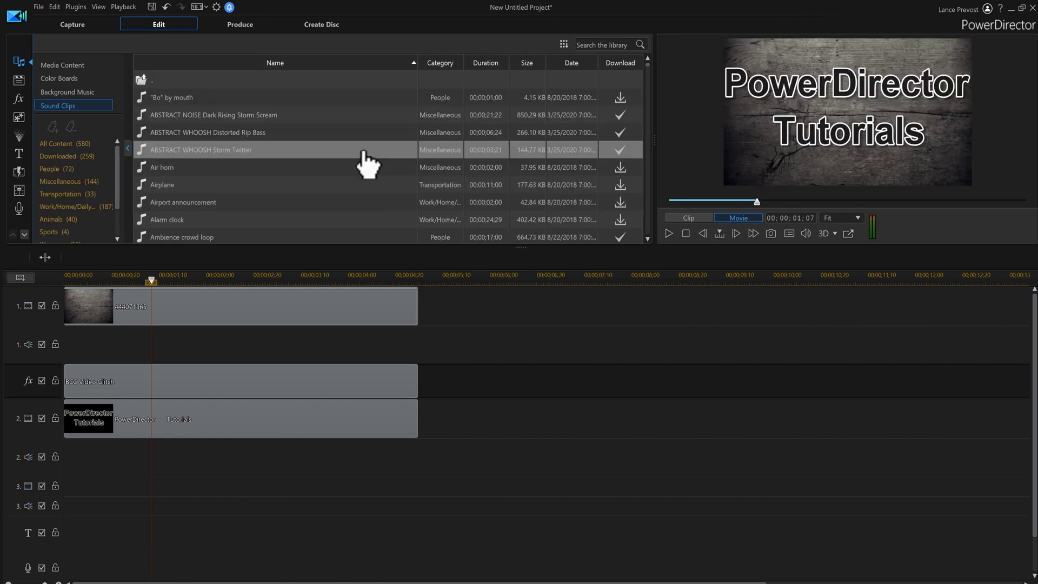
# Search sound clips for glitch, preview Balloon Air Release Squeak Glitchy, then clear the search
pyautogui.click(593, 49)
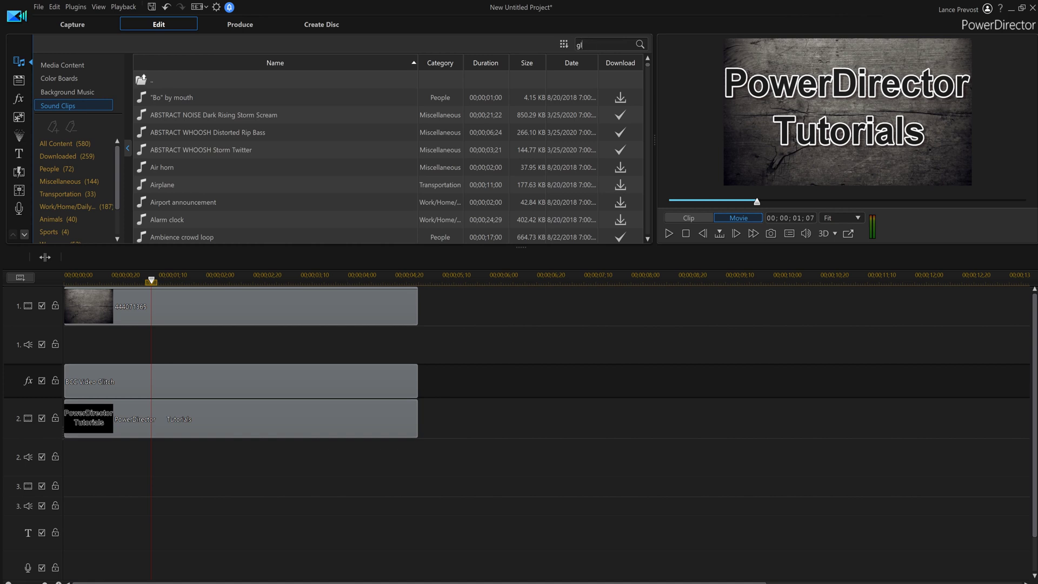
pyautogui.press('Return')
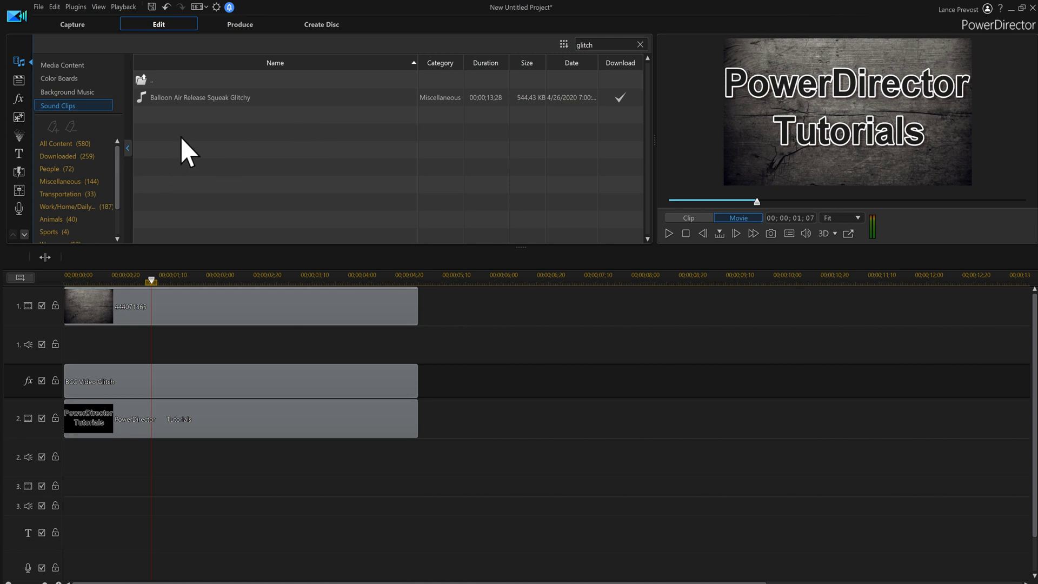
pyautogui.click(180, 101)
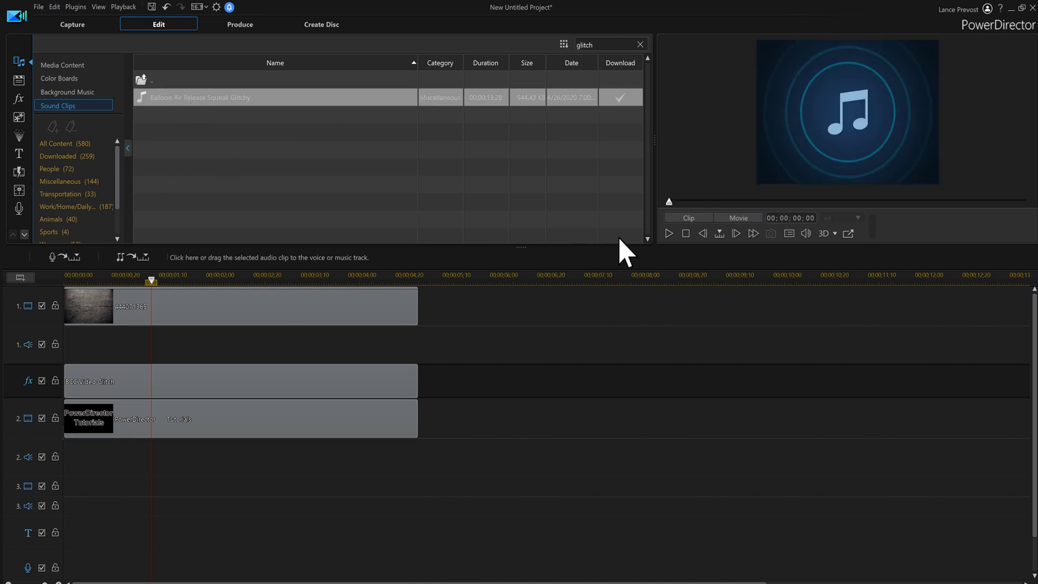
pyautogui.click(669, 235)
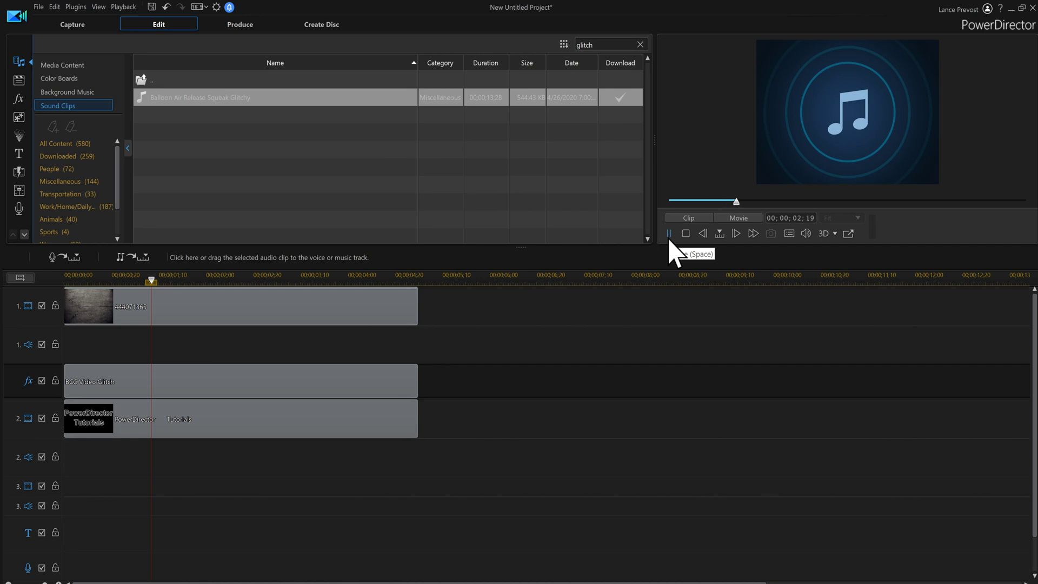
pyautogui.click(669, 240)
pyautogui.click(640, 45)
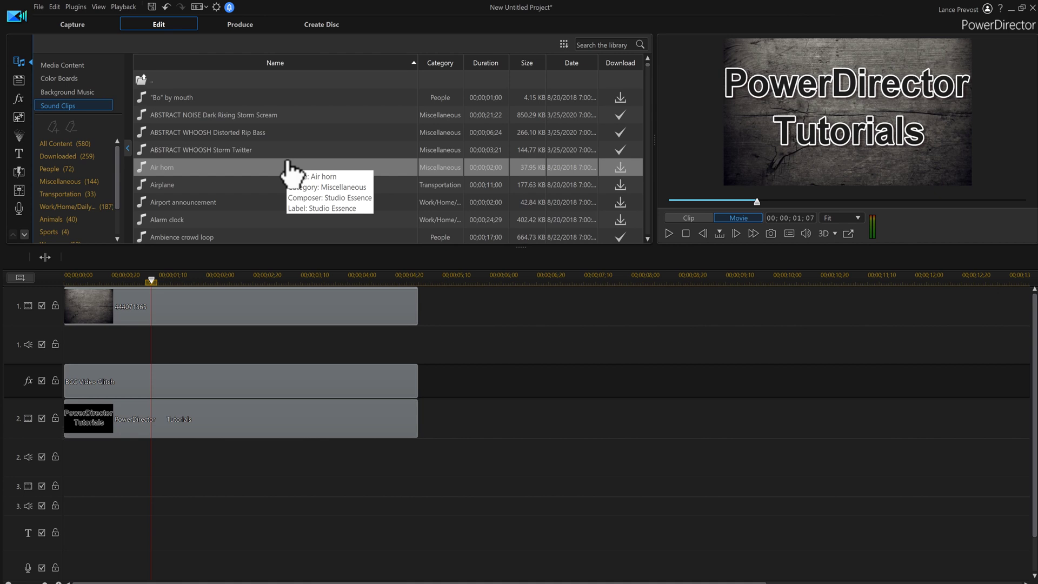
pyautogui.scroll(-5, 452, 352)
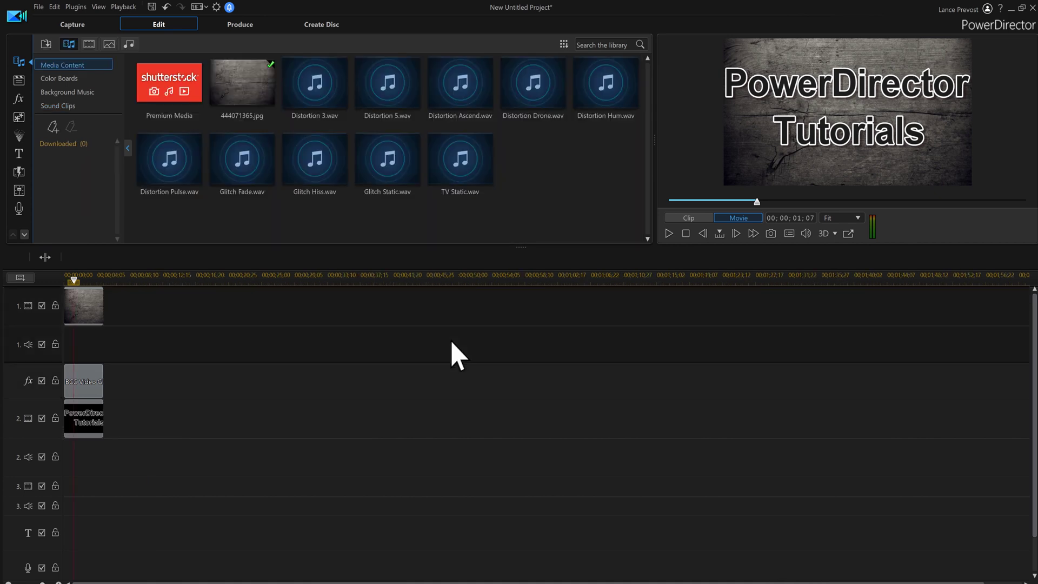
# Scroll to the Distortion and Glitch sounds and zoom the timeline until the five-second clips fill it
pyautogui.scroll(-5, 378, 375)
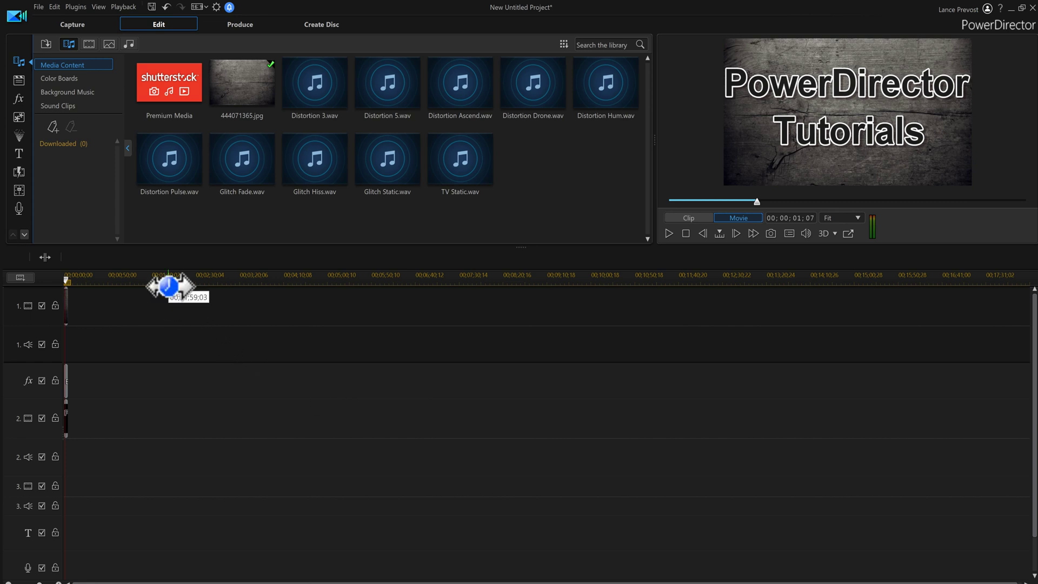
pyautogui.moveTo(179, 286); pyautogui.dragTo(834, 263)
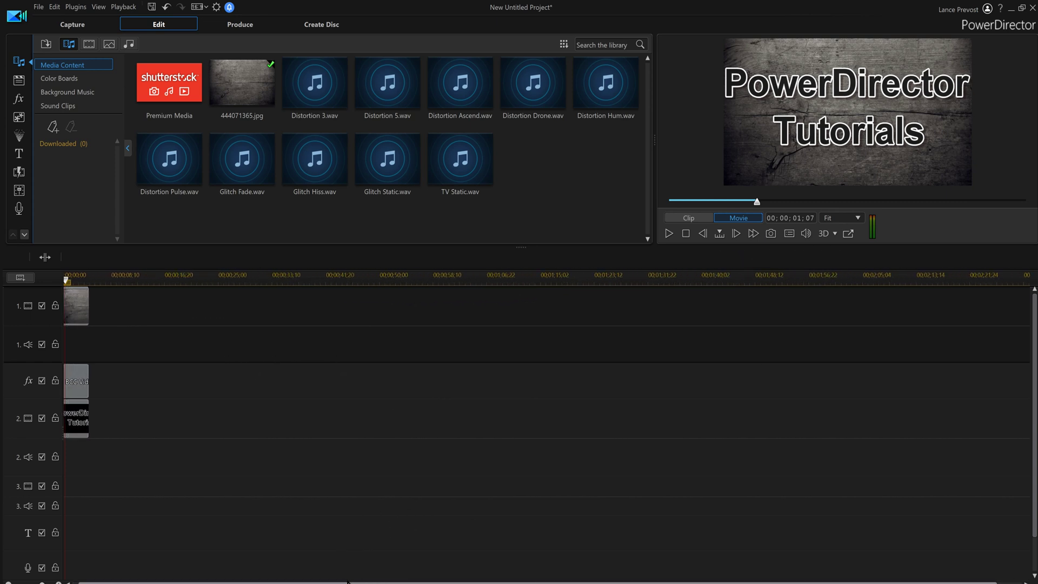
pyautogui.moveTo(132, 278); pyautogui.dragTo(732, 285)
pyautogui.moveTo(364, 277); pyautogui.dragTo(540, 283)
# Audition the Distortion 3, 5, Ascend, Drone, Hum and Pulse sounds in the preview
pyautogui.click(319, 73)
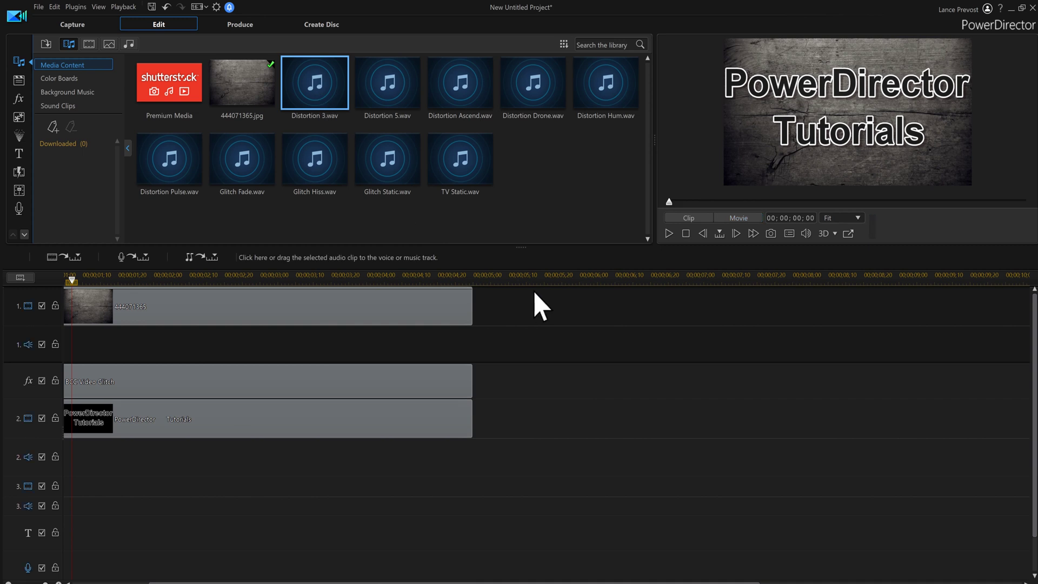
pyautogui.click(669, 234)
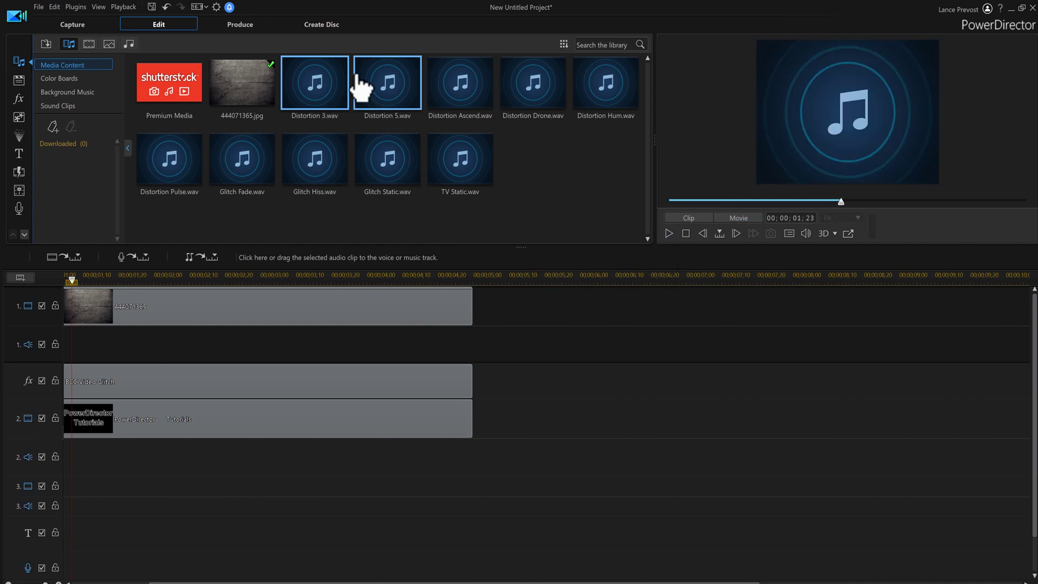
pyautogui.click(378, 92)
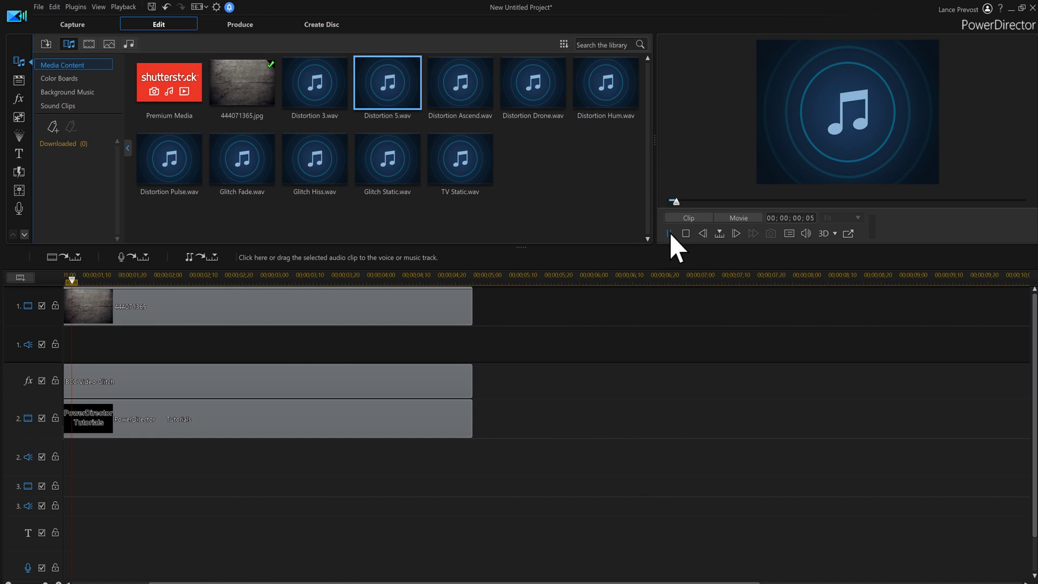
pyautogui.click(670, 233)
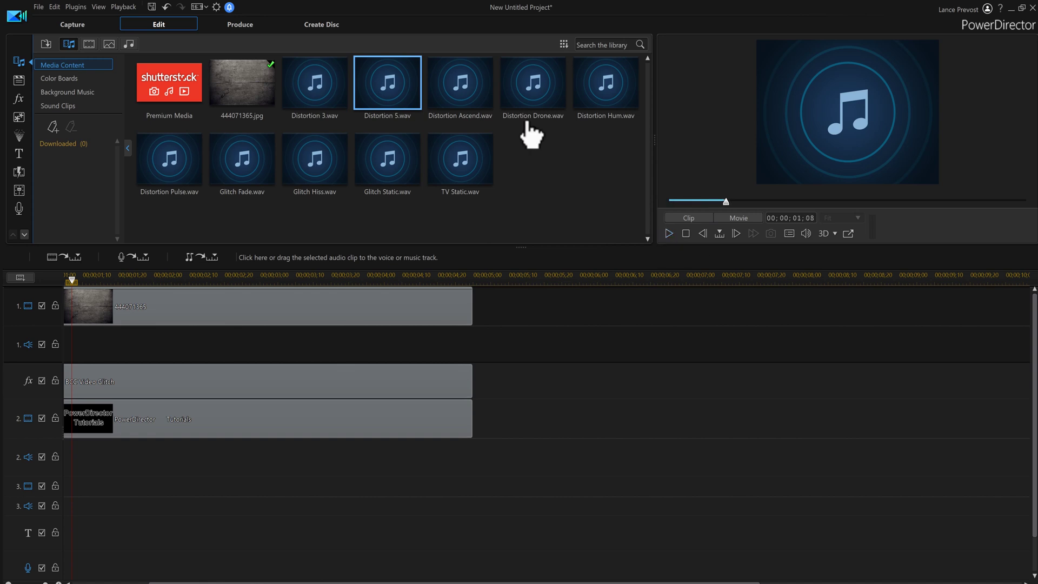
pyautogui.click(447, 91)
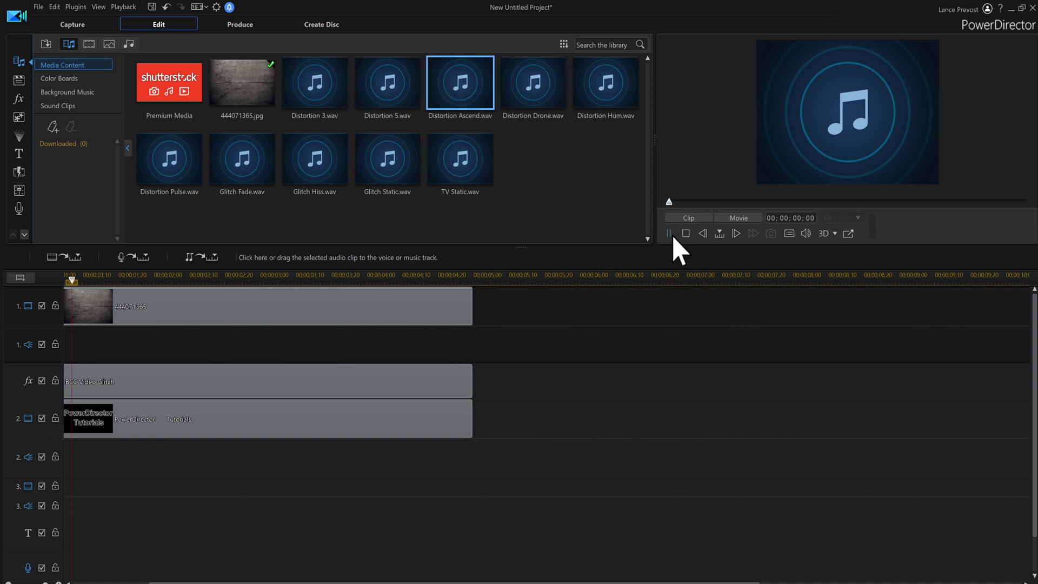
pyautogui.click(533, 97)
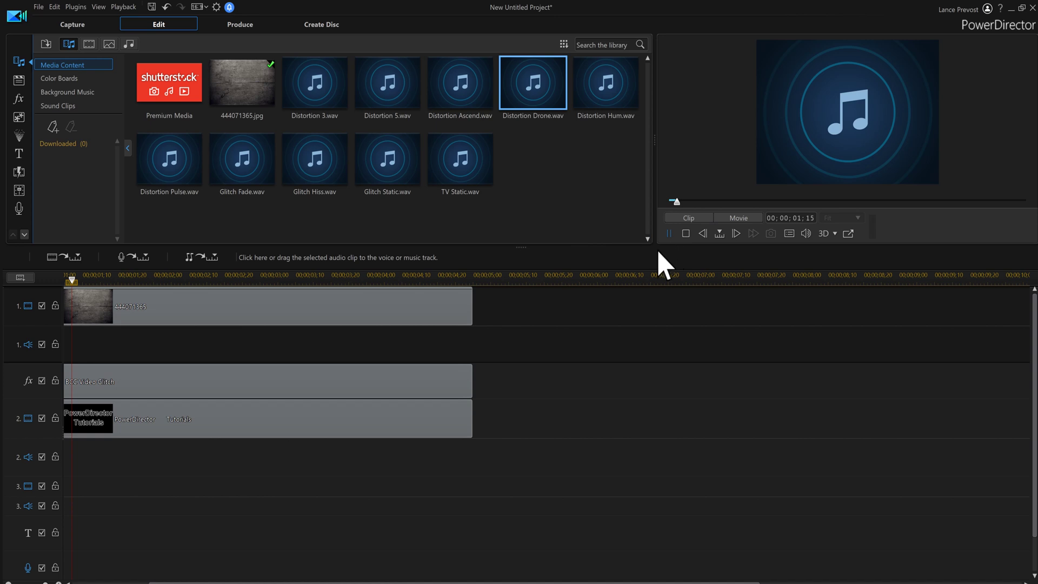
pyautogui.click(603, 103)
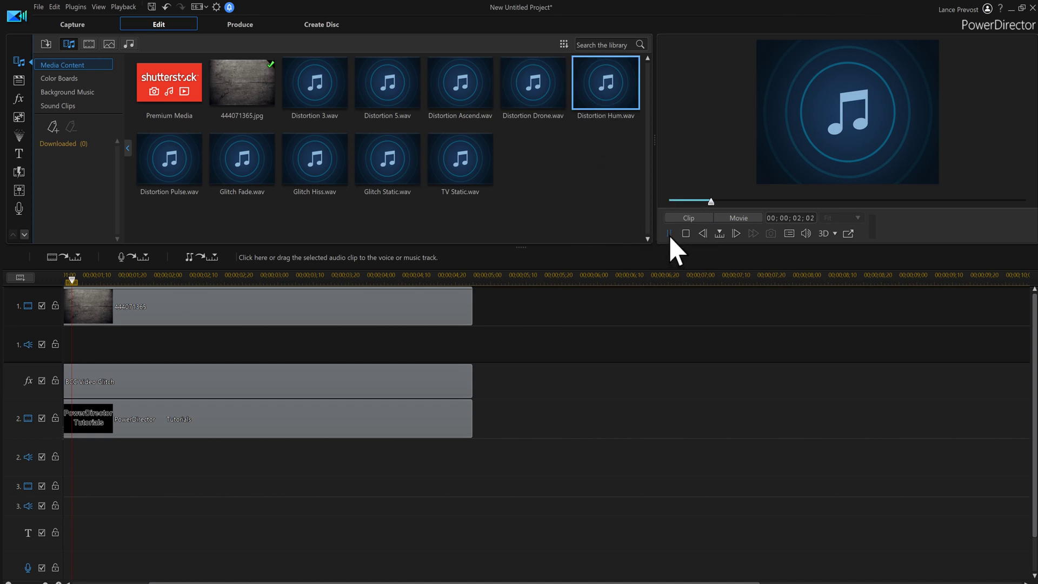
pyautogui.moveTo(171, 162); pyautogui.dragTo(646, 248)
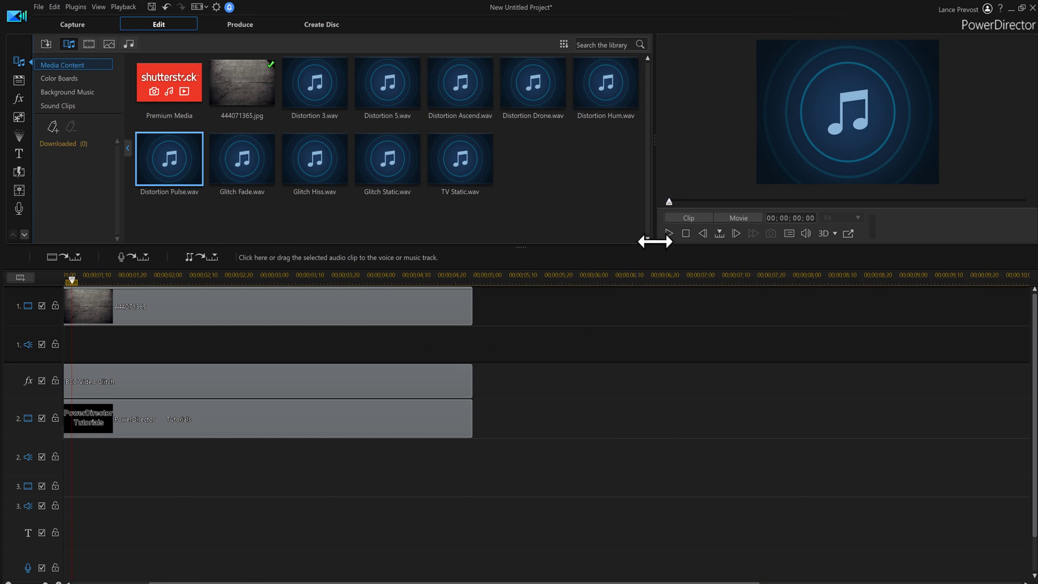
pyautogui.click(668, 233)
# Audition the Glitch Fade, Glitch Hiss, Glitch Static and TV Static sounds
pyautogui.click(260, 174)
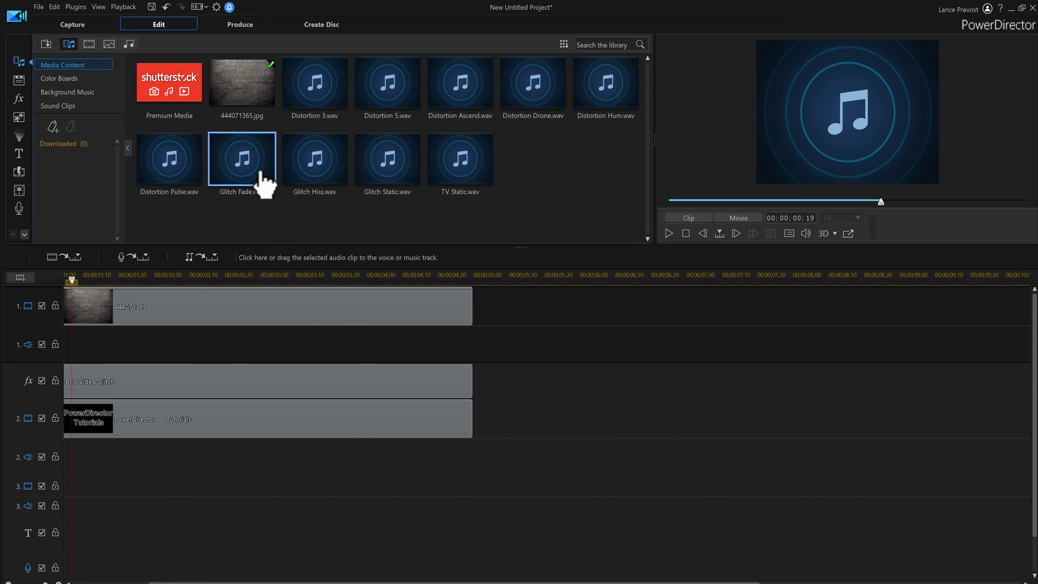
pyautogui.click(669, 233)
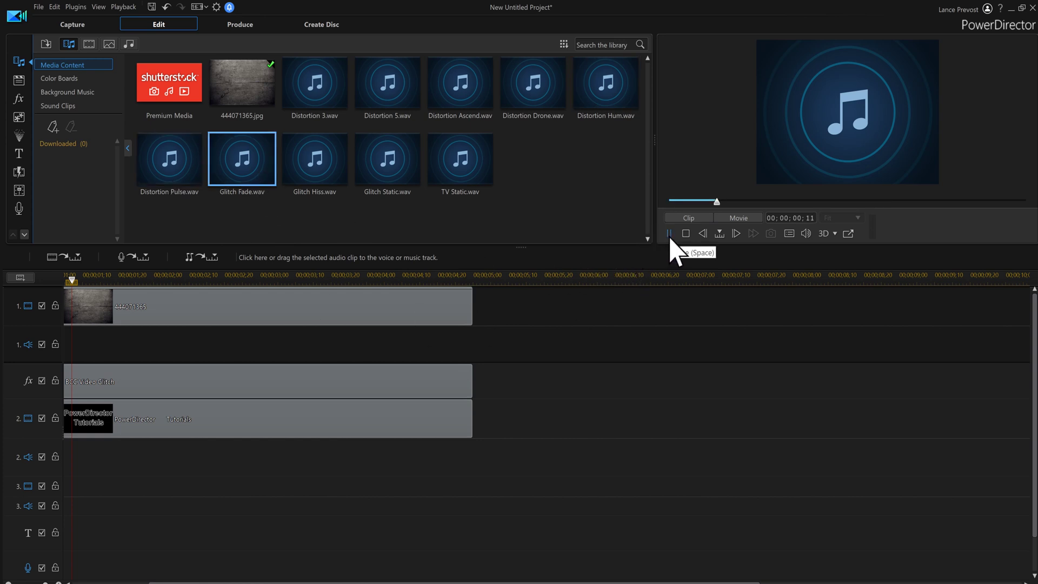
pyautogui.click(290, 165)
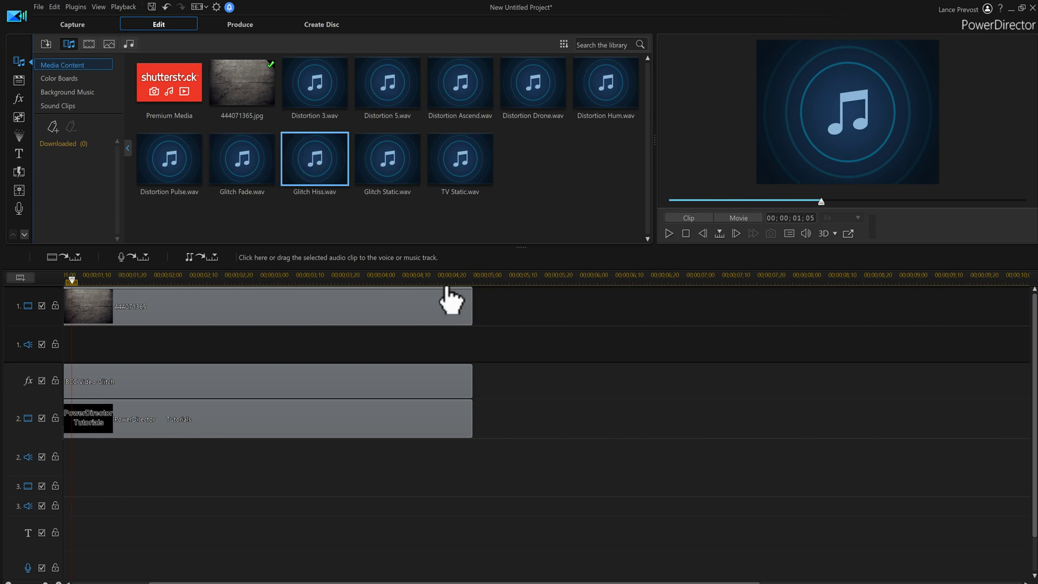
pyautogui.click(669, 233)
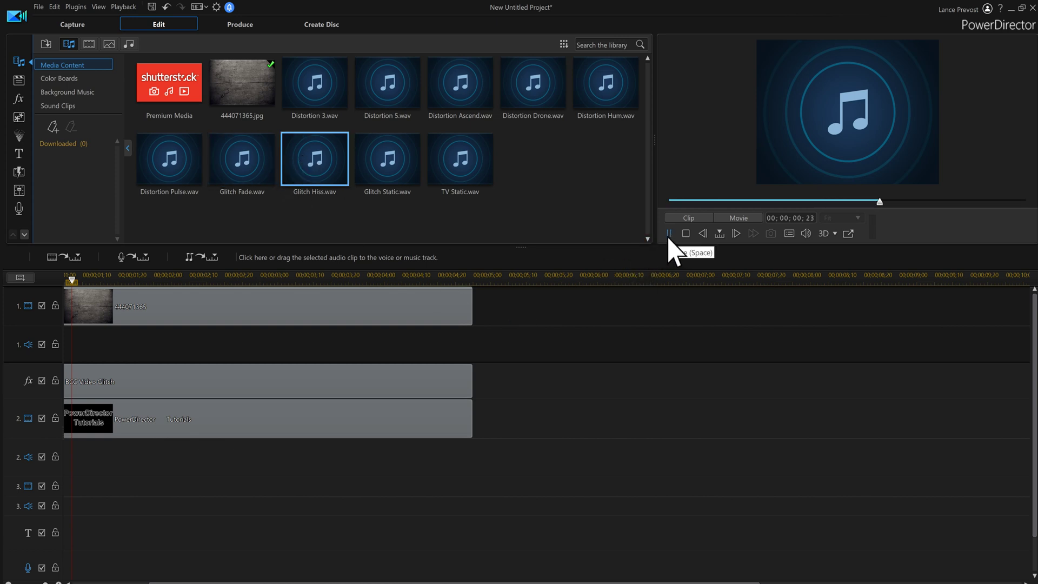
pyautogui.click(394, 172)
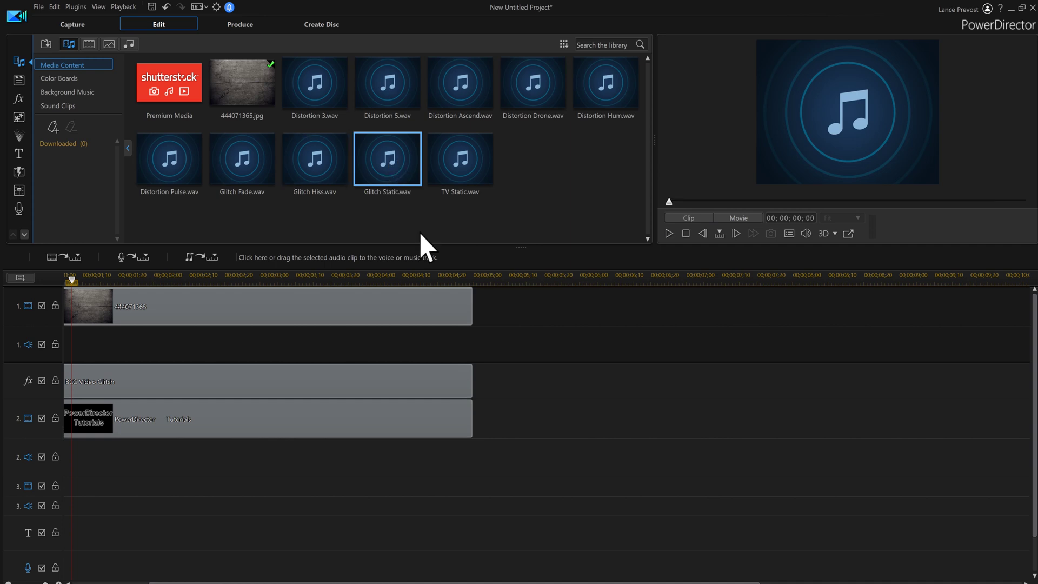
pyautogui.click(669, 233)
pyautogui.click(451, 171)
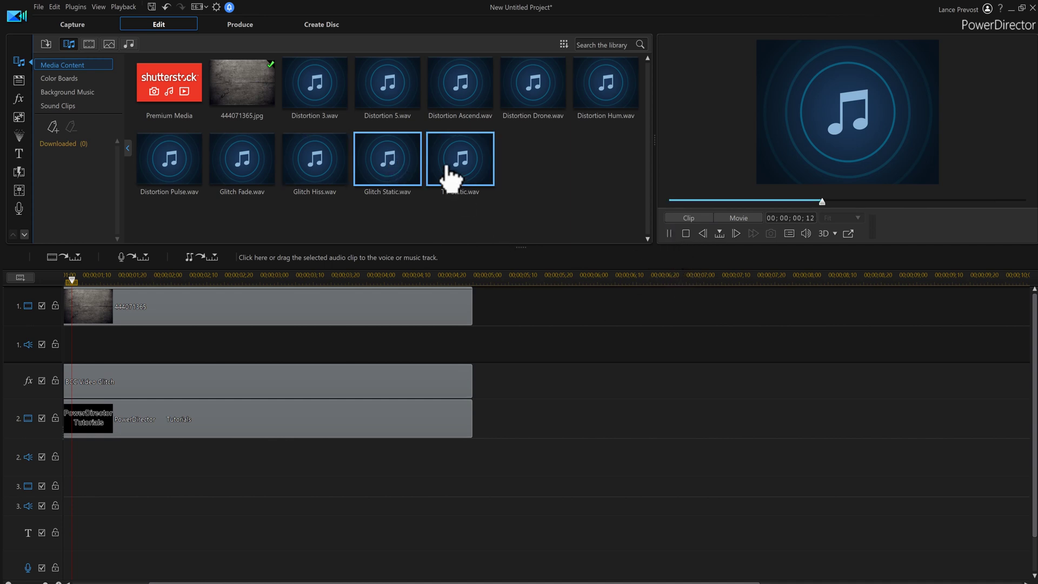
pyautogui.click(669, 234)
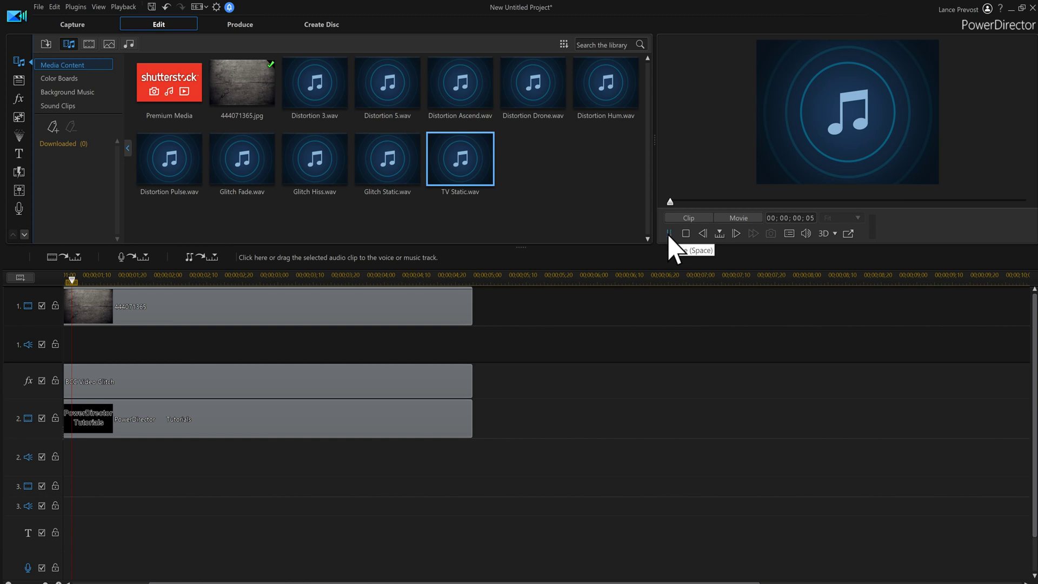
# Place Distortion 5.wav on the first audio track
pyautogui.click(381, 103)
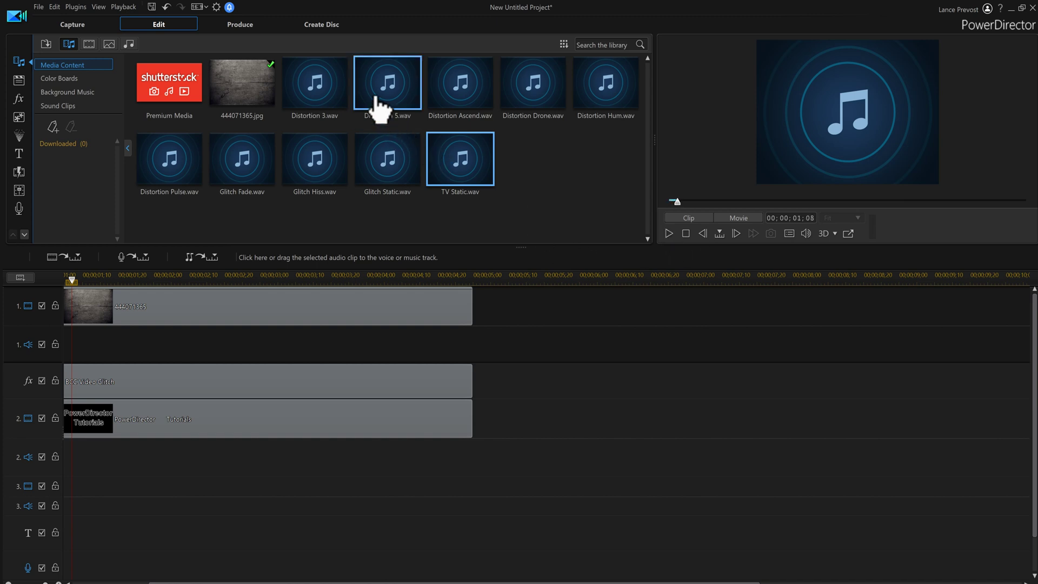
pyautogui.click(669, 237)
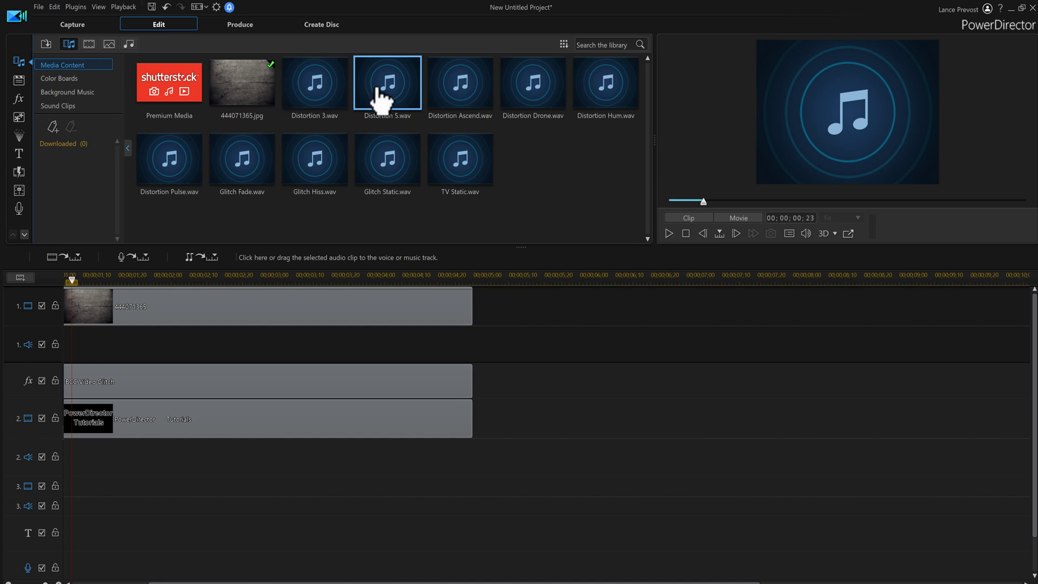
pyautogui.moveTo(382, 97); pyautogui.dragTo(9, 350)
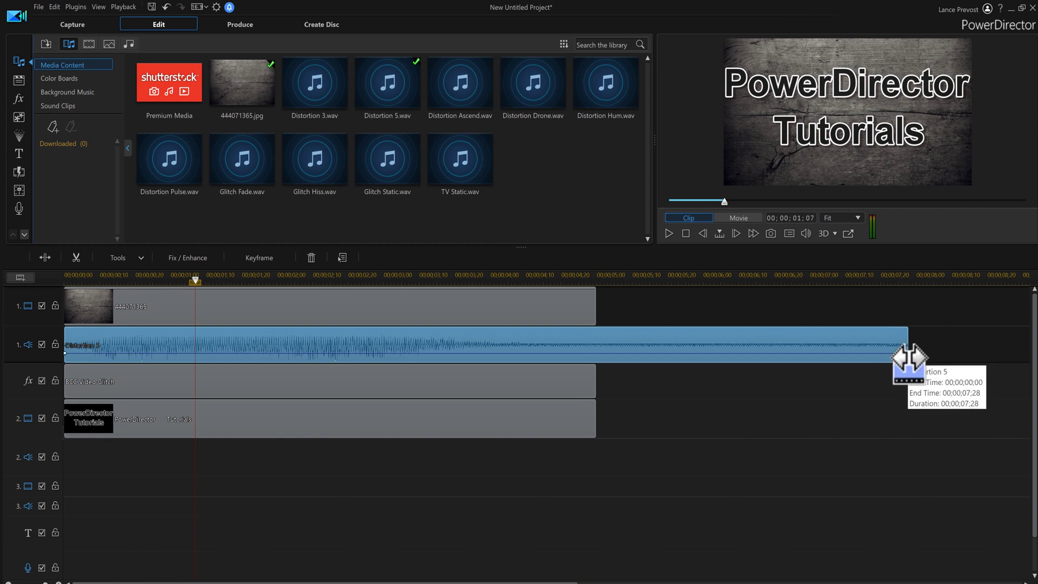
# Trim the Distortion 5 clip to end at 00;00;05;00 and play the project
pyautogui.moveTo(908, 352); pyautogui.dragTo(596, 340)
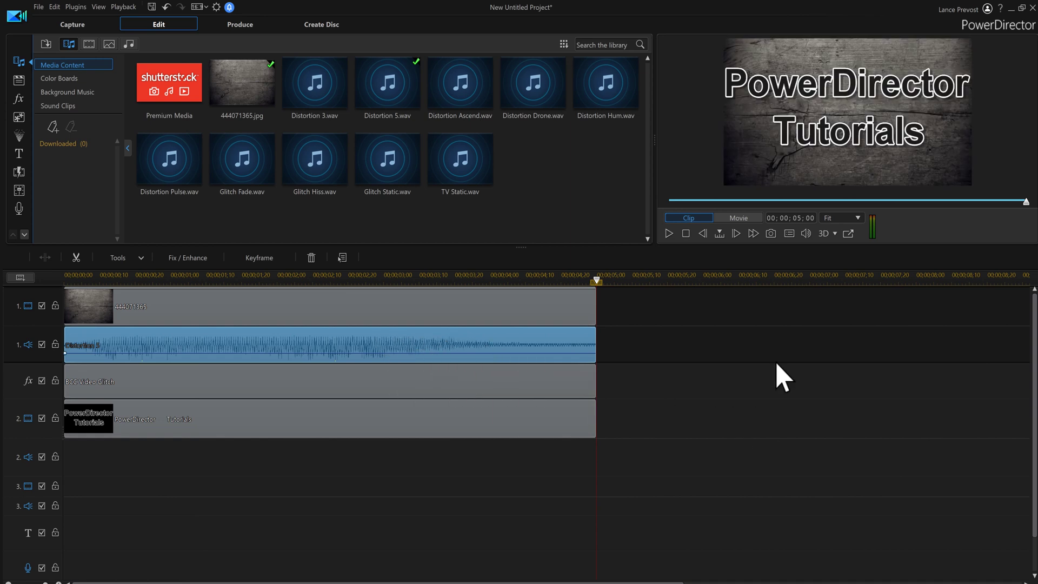
pyautogui.click(669, 234)
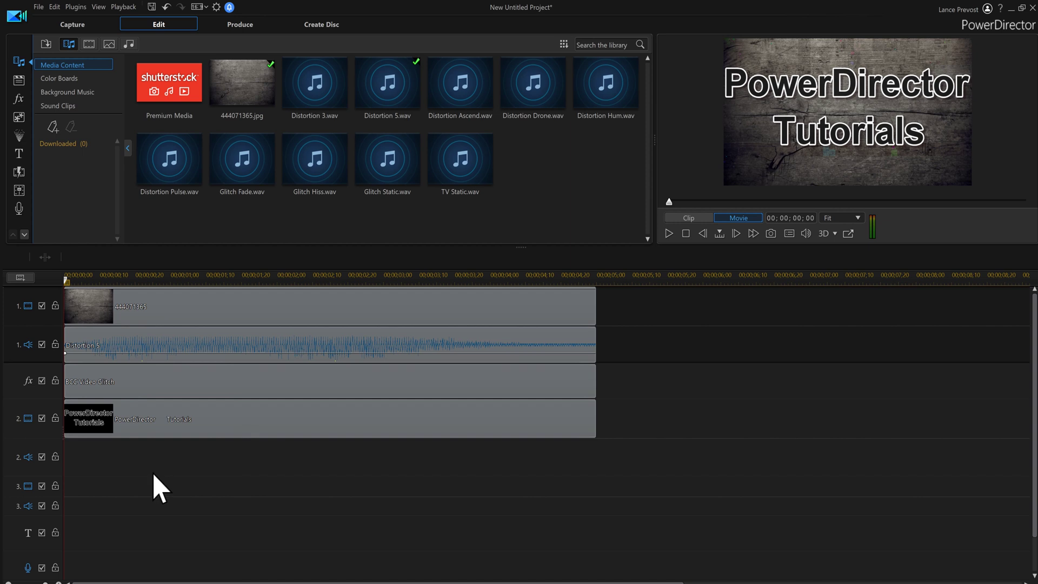
# Trim the wood, Distortion 5, BCC Video Glitch and title clips each to 00;00;01;15
pyautogui.click(561, 315)
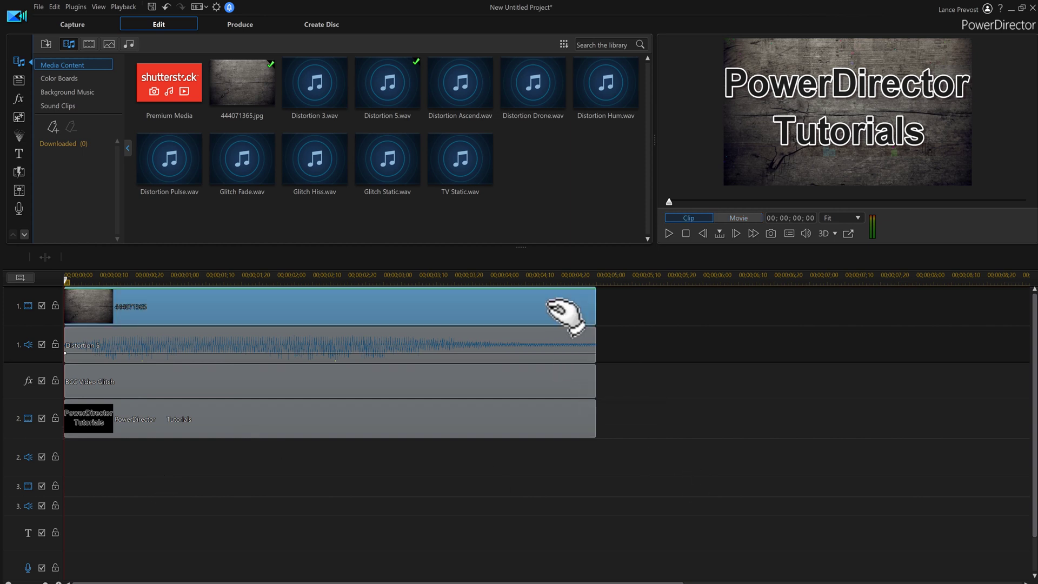
pyautogui.moveTo(596, 307); pyautogui.dragTo(223, 305)
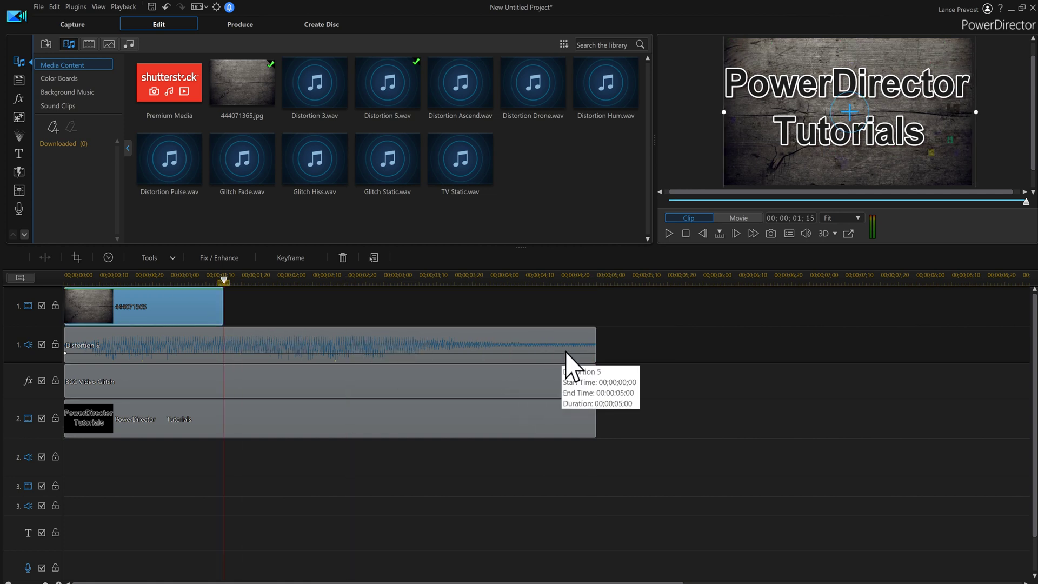
pyautogui.click(583, 347)
pyautogui.moveTo(596, 349); pyautogui.dragTo(223, 345)
pyautogui.doubleClick(580, 383)
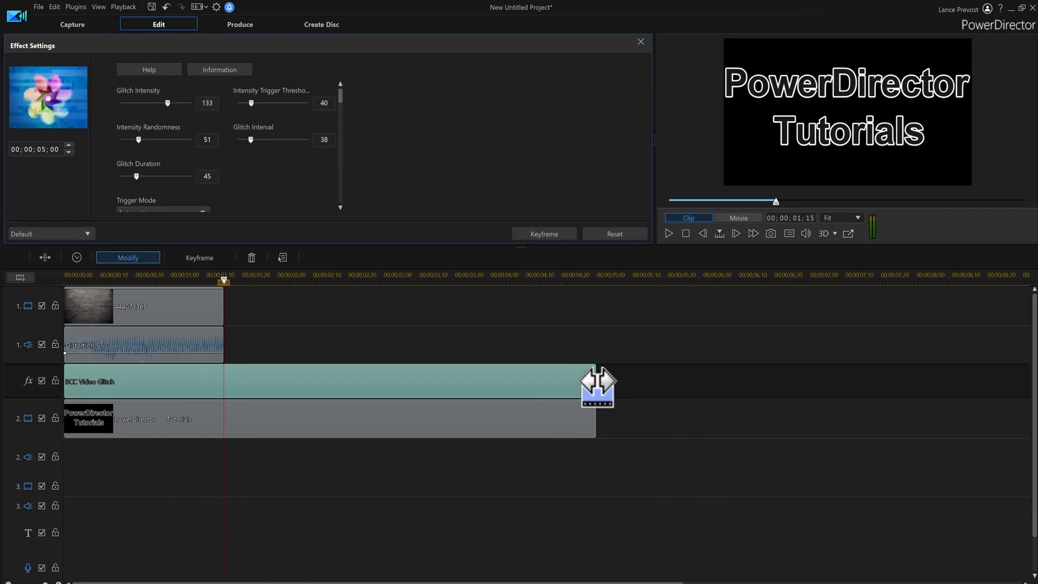
pyautogui.moveTo(595, 381); pyautogui.dragTo(227, 378)
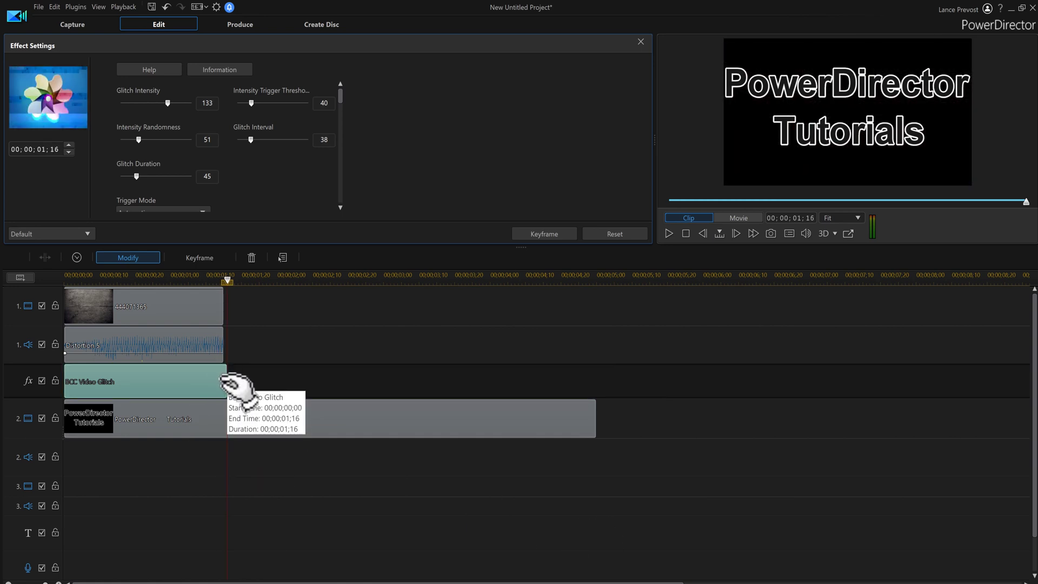
pyautogui.moveTo(228, 378); pyautogui.dragTo(224, 379)
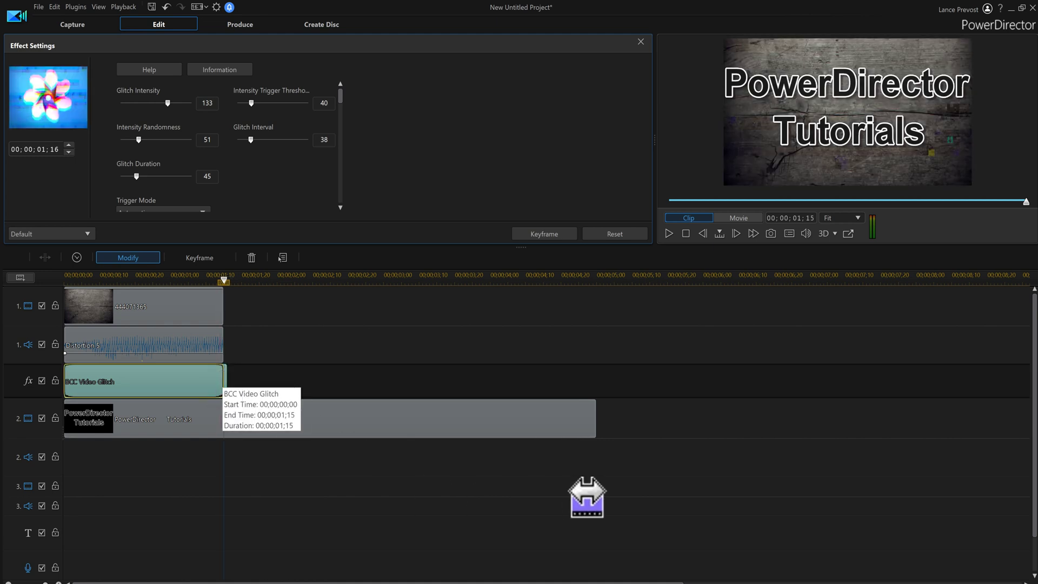
pyautogui.click(562, 430)
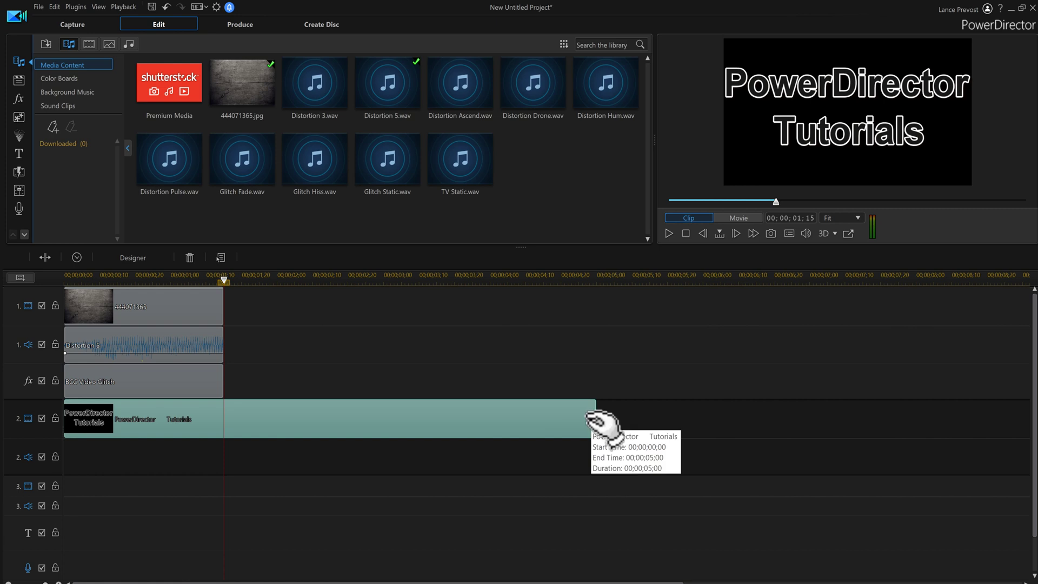
pyautogui.moveTo(596, 419); pyautogui.dragTo(223, 419)
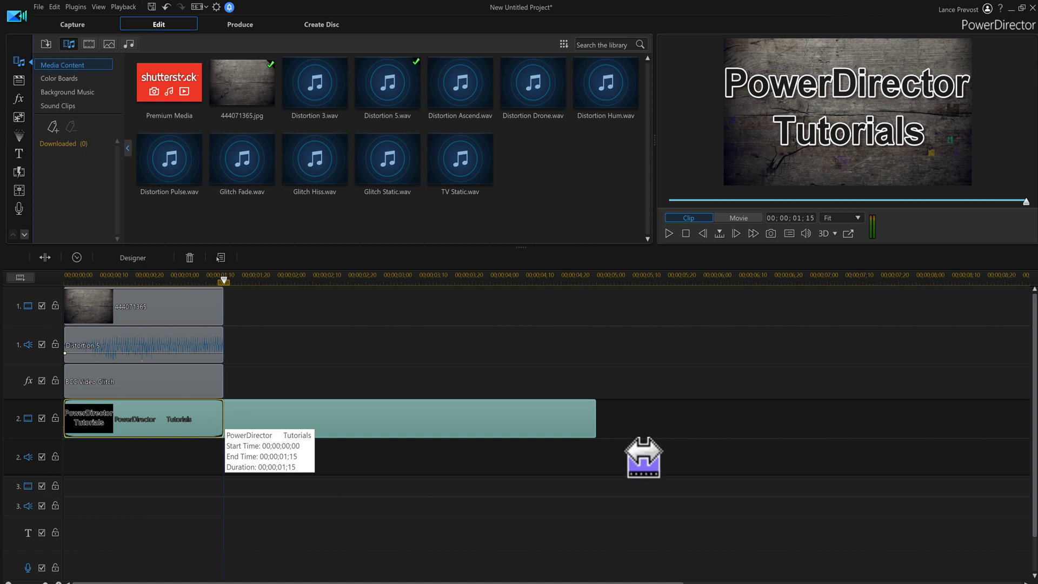
# Replay the shortened project from the start to review it
pyautogui.click(685, 235)
pyautogui.click(690, 365)
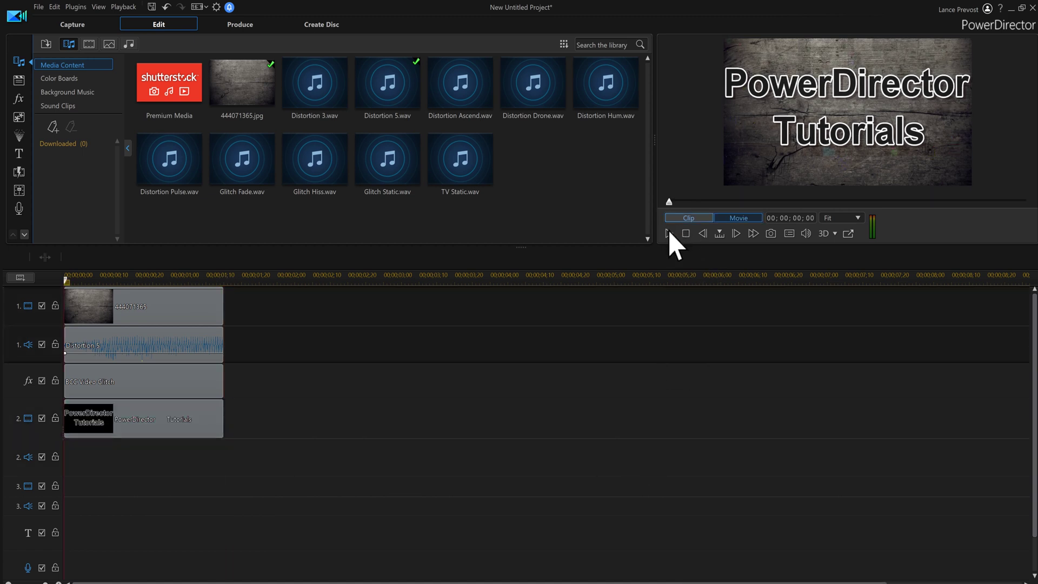
pyautogui.click(669, 233)
pyautogui.click(669, 234)
# Show the BCC Video Glitch result in the video effects library and select the glitch clip
pyautogui.click(199, 356)
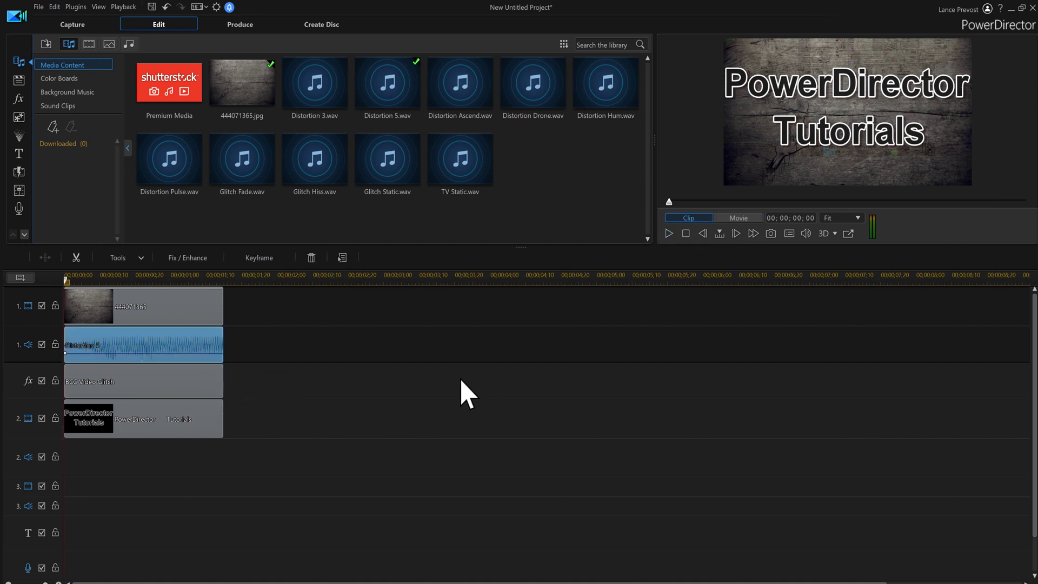
pyautogui.click(19, 99)
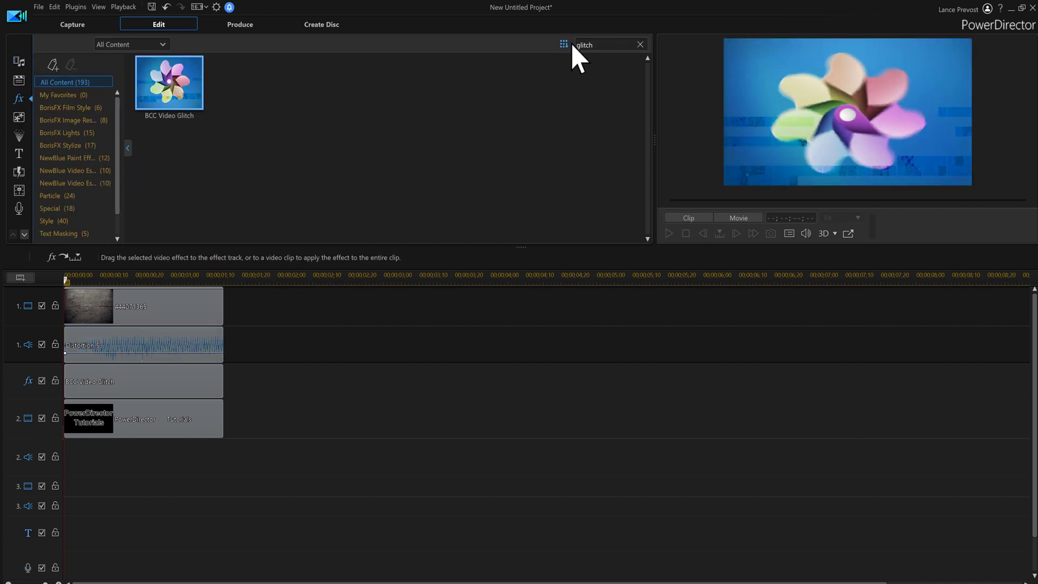
pyautogui.scroll(-1, 103, 141)
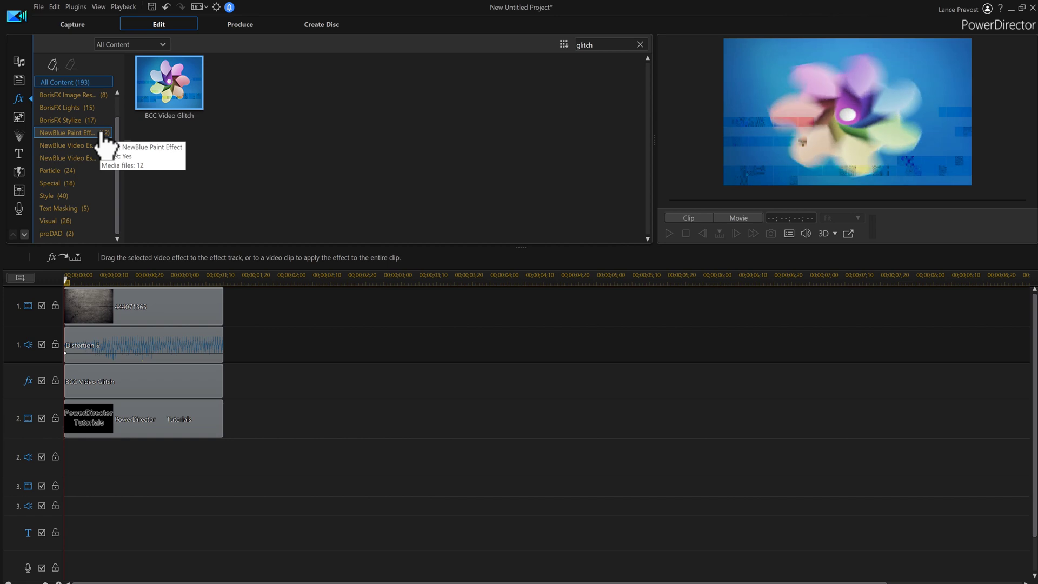
pyautogui.scroll(1, 102, 135)
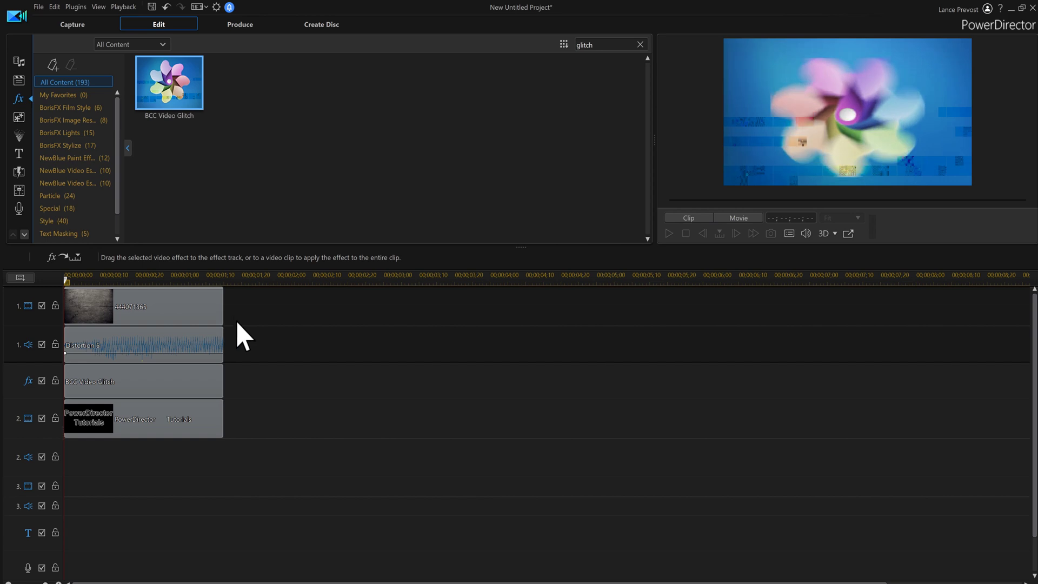
pyautogui.click(162, 387)
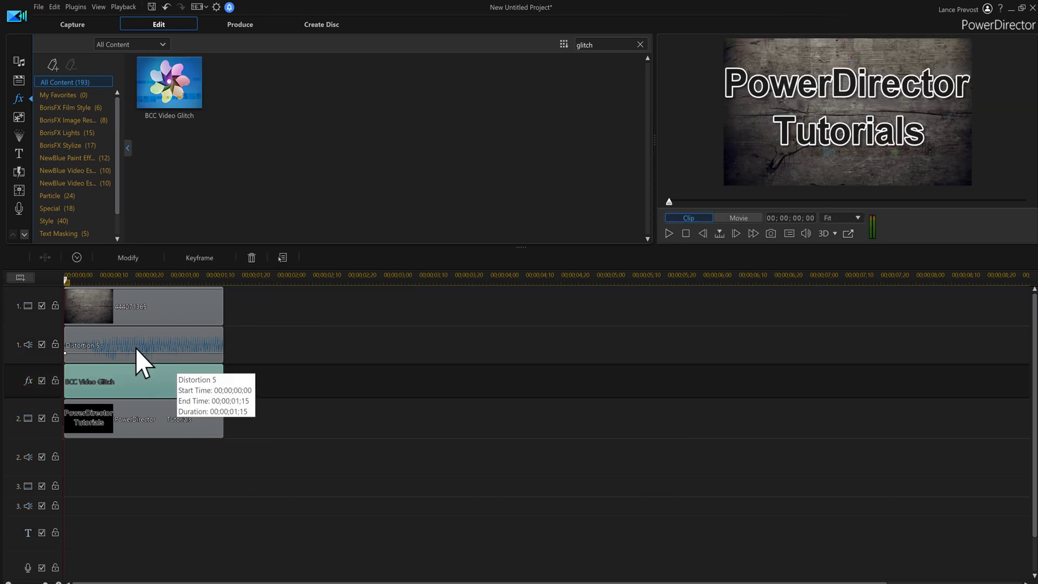
# Split the BCC Video Glitch clip at 00;00;00;08 and 00;00;01;01
pyautogui.click(91, 277)
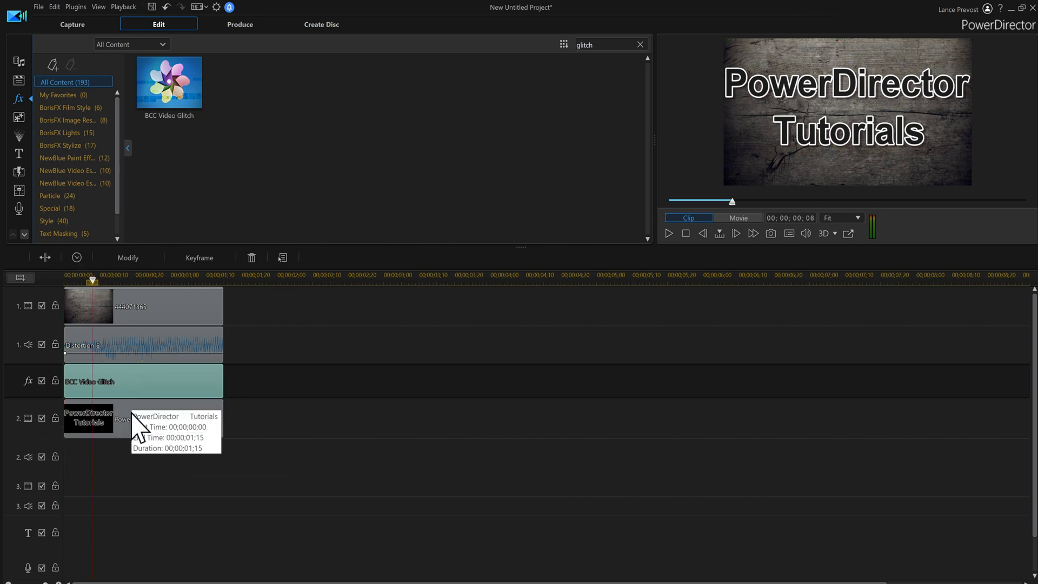
pyautogui.click(45, 258)
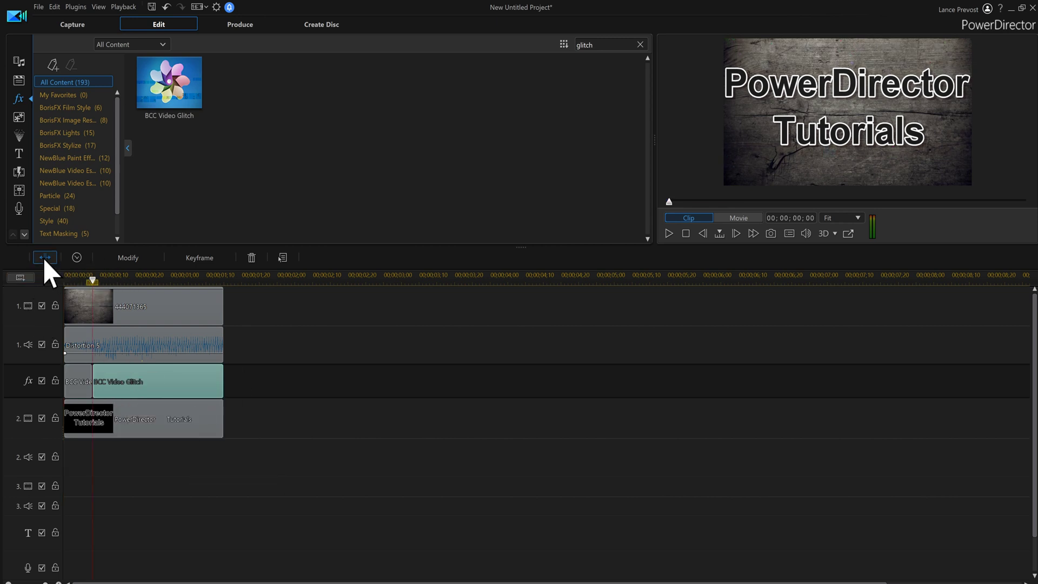
pyautogui.click(174, 284)
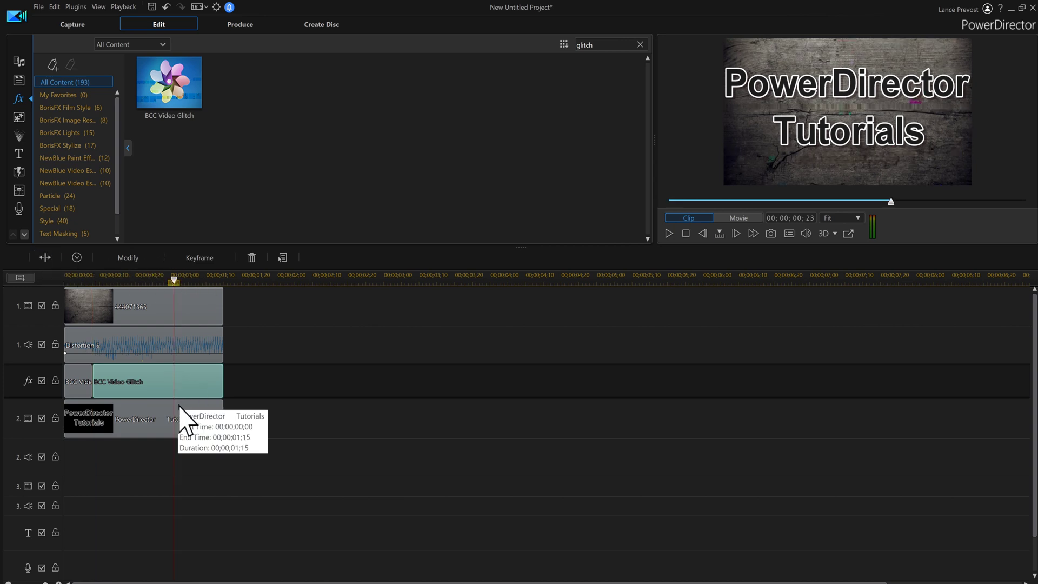
pyautogui.click(45, 258)
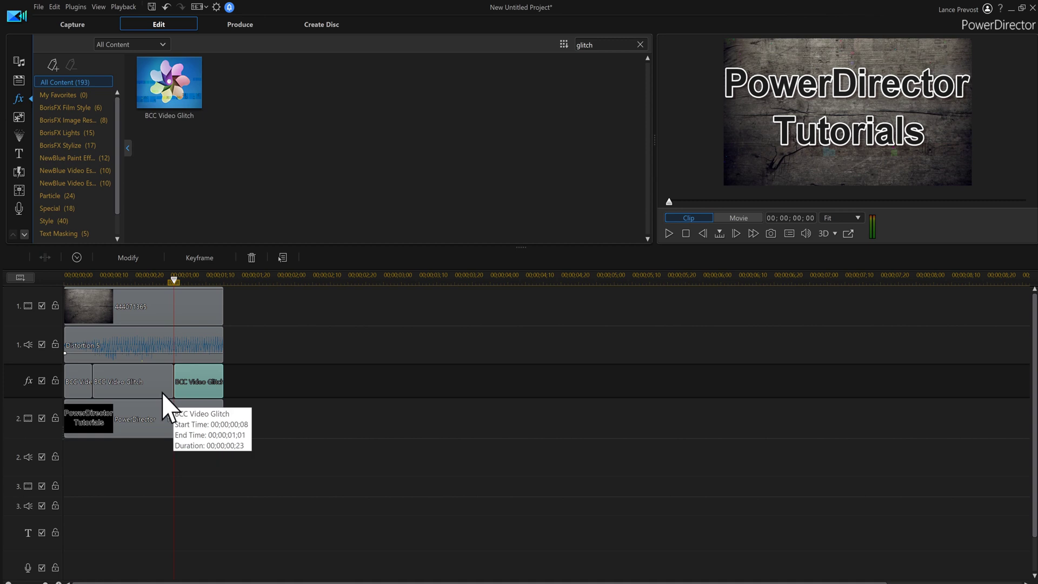
# Open the Effect Settings for the middle glitch piece
pyautogui.click(142, 385)
pyautogui.click(84, 385)
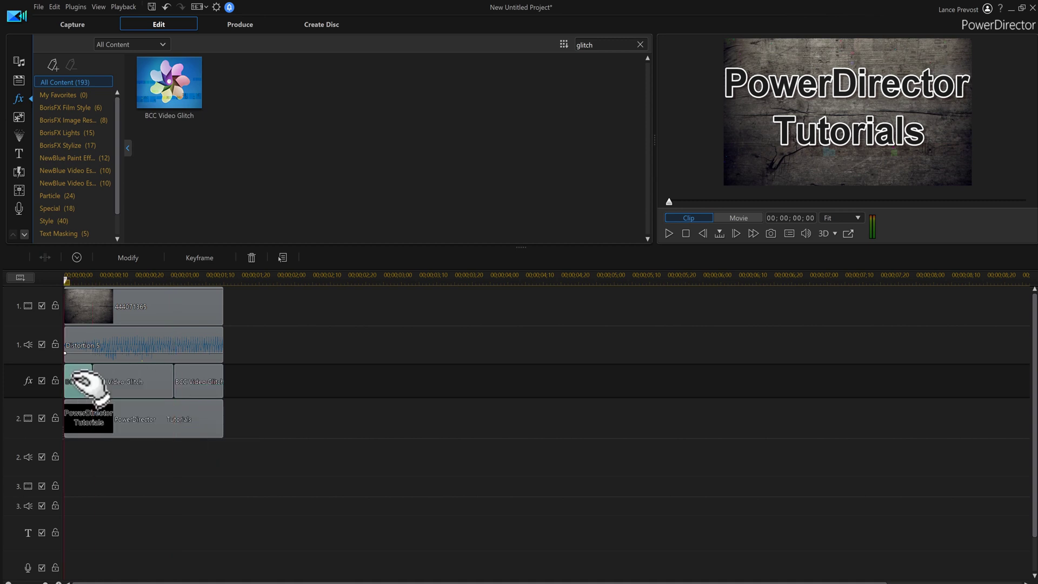
pyautogui.click(135, 385)
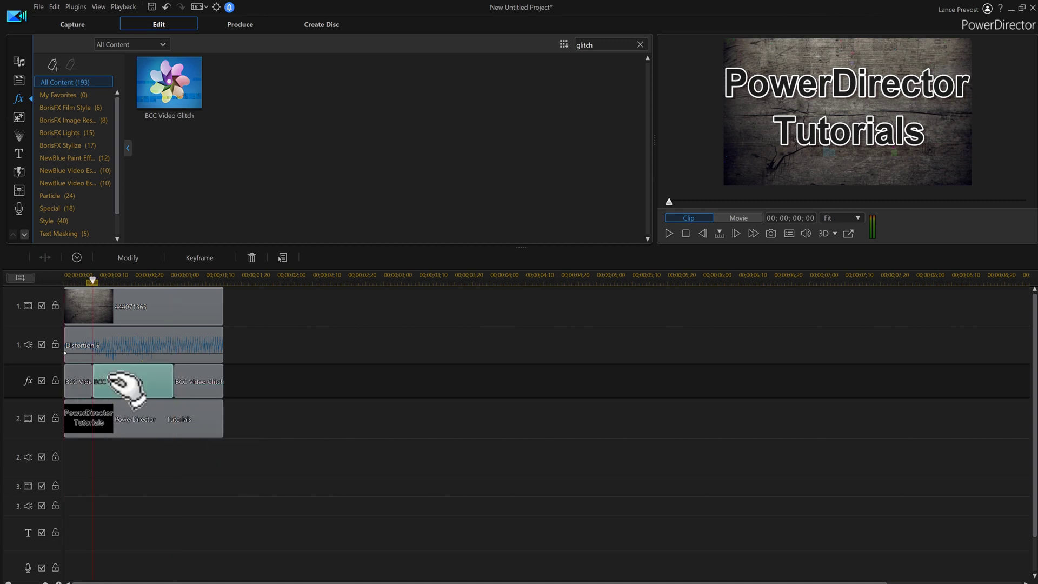
pyautogui.click(128, 258)
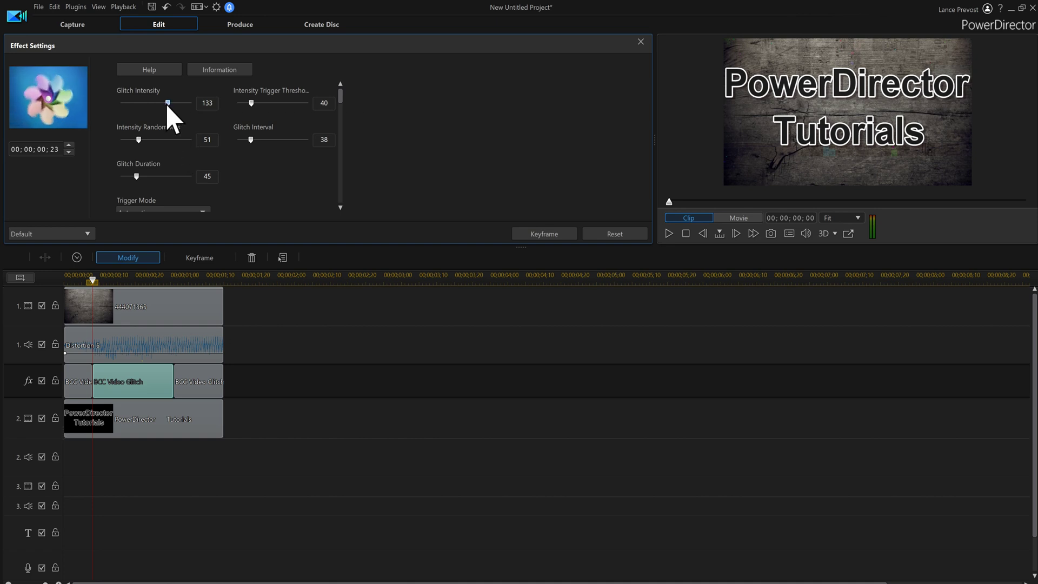
# Set middle piece intensity 47, randomness 122; last piece intensity 157, duration 121, threshold 26
pyautogui.moveTo(168, 104); pyautogui.dragTo(137, 104)
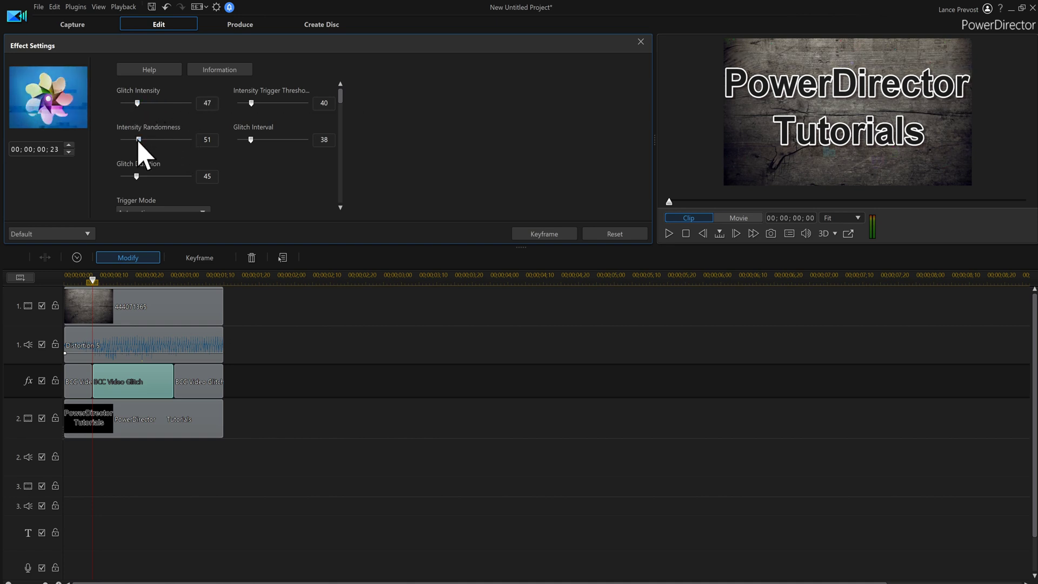
pyautogui.moveTo(138, 140); pyautogui.dragTo(163, 141)
pyautogui.click(208, 385)
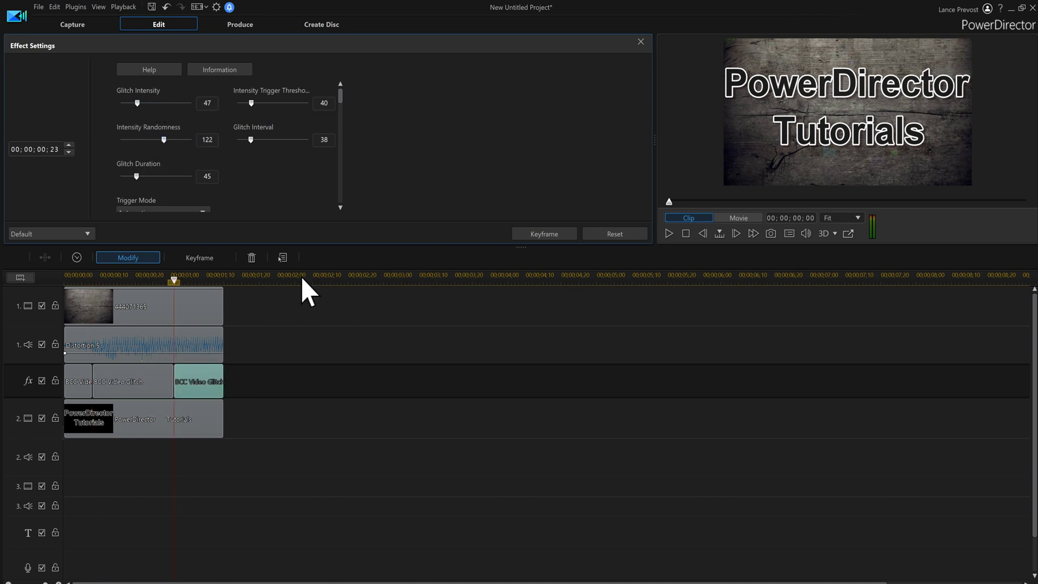
pyautogui.moveTo(136, 176); pyautogui.dragTo(163, 177)
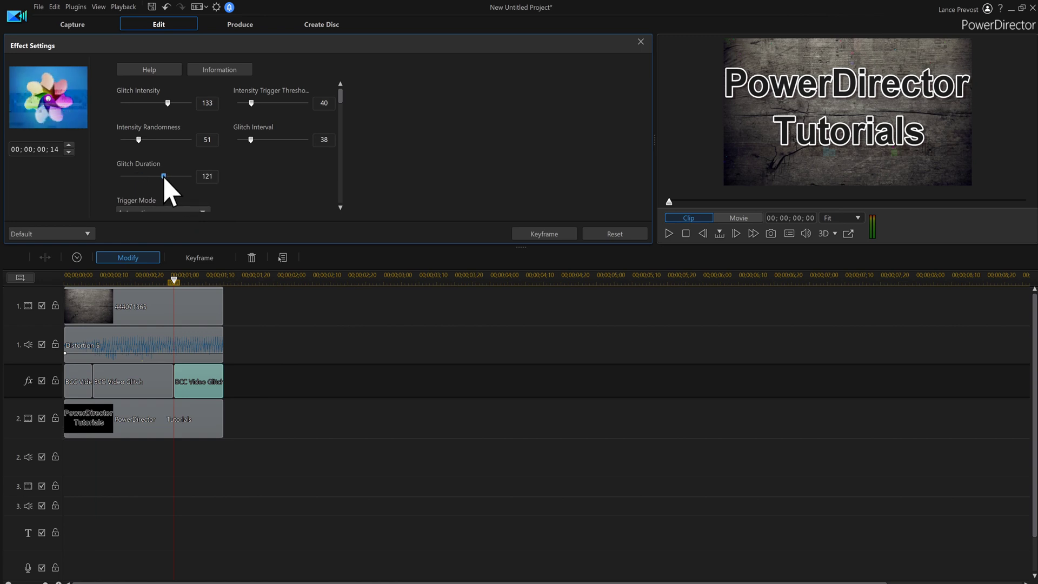
pyautogui.moveTo(168, 103); pyautogui.dragTo(176, 103)
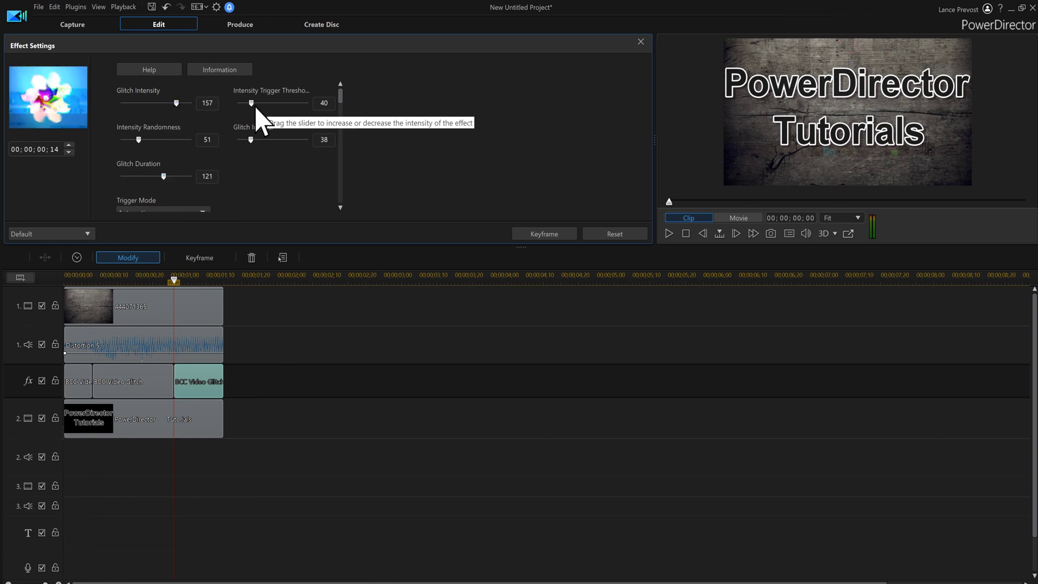
pyautogui.moveTo(251, 103); pyautogui.dragTo(247, 103)
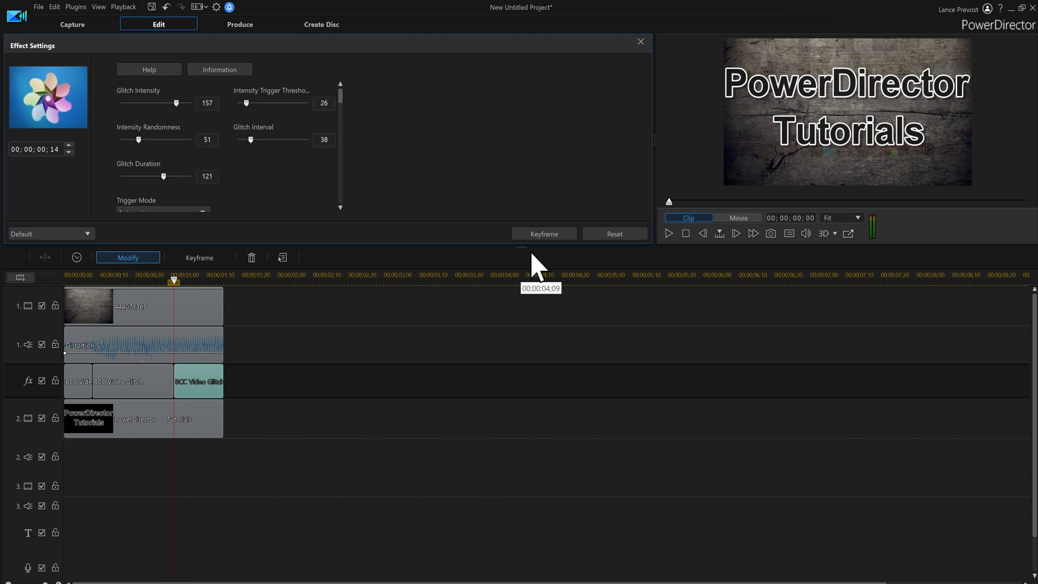
# Close the effect settings and play the whole movie twice to check the glitch
pyautogui.click(641, 41)
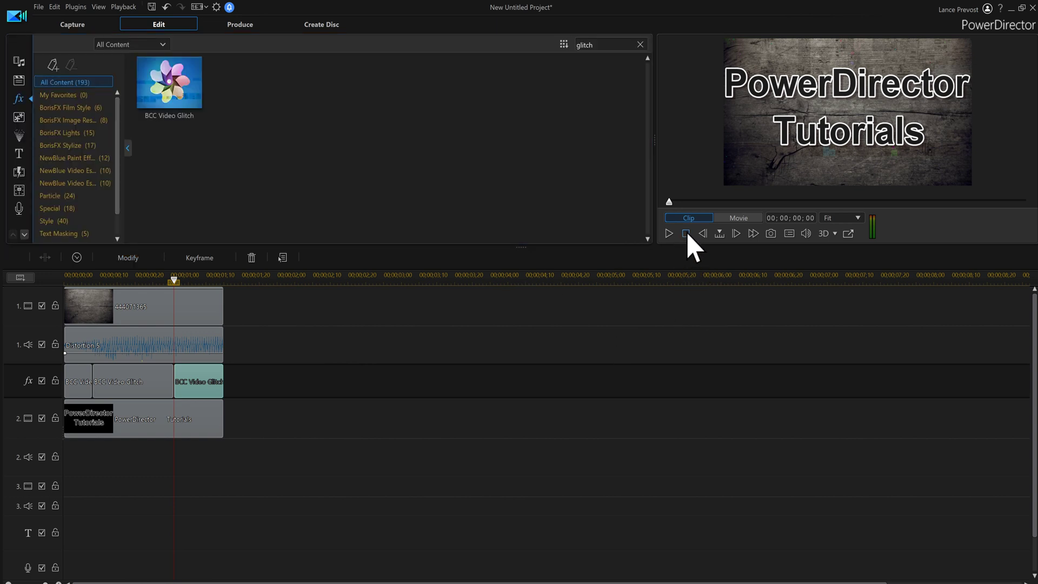
pyautogui.click(711, 338)
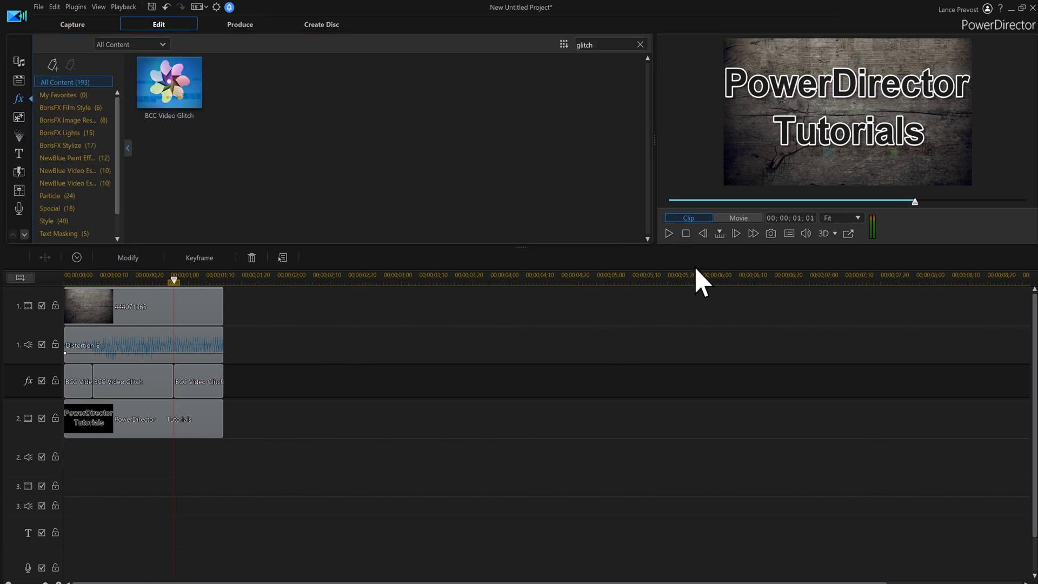
pyautogui.click(669, 236)
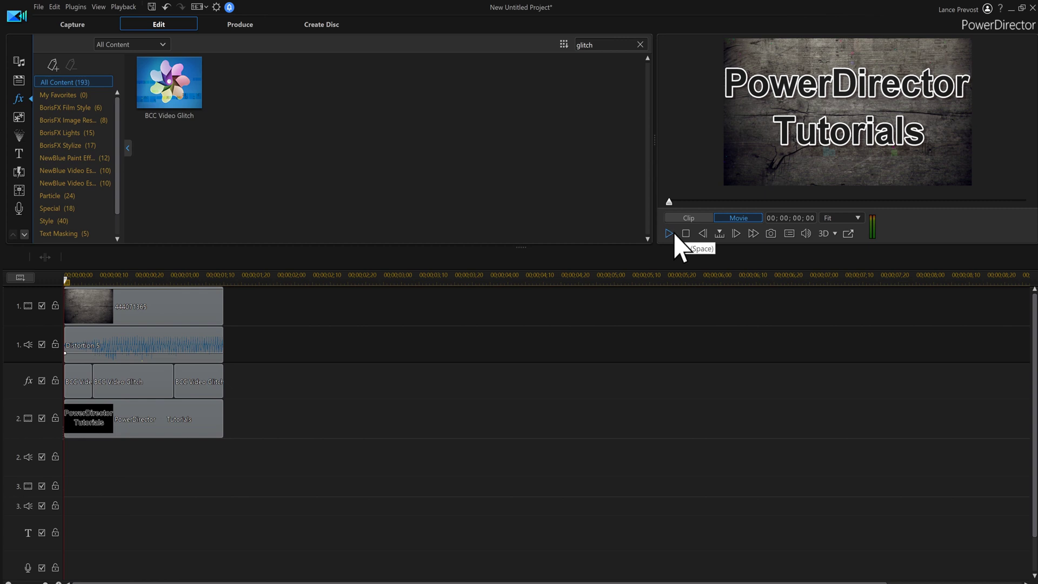
pyautogui.click(669, 237)
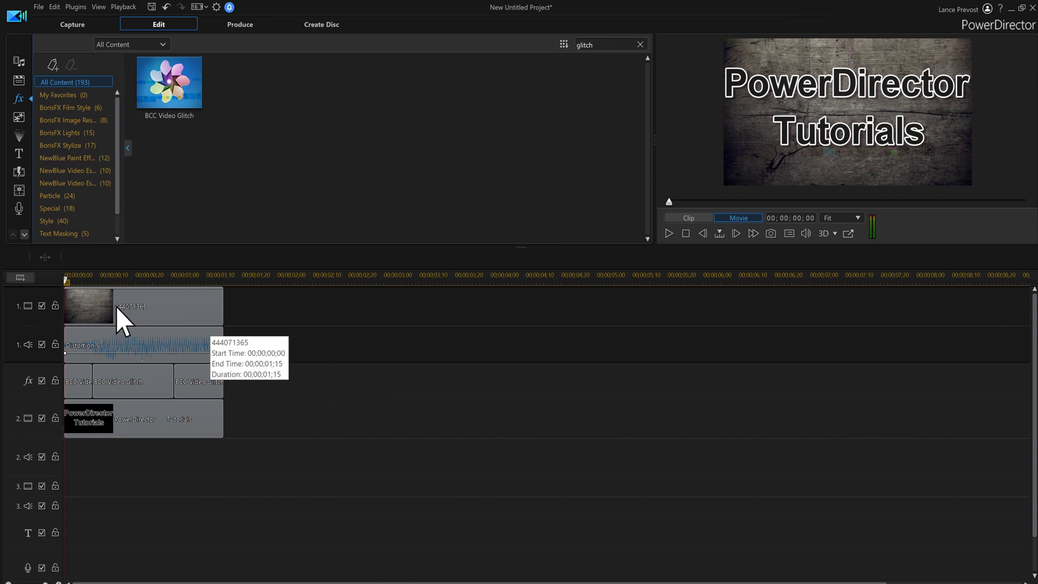
# Review the Effect Settings of the first, middle and last glitch pieces
pyautogui.click(197, 353)
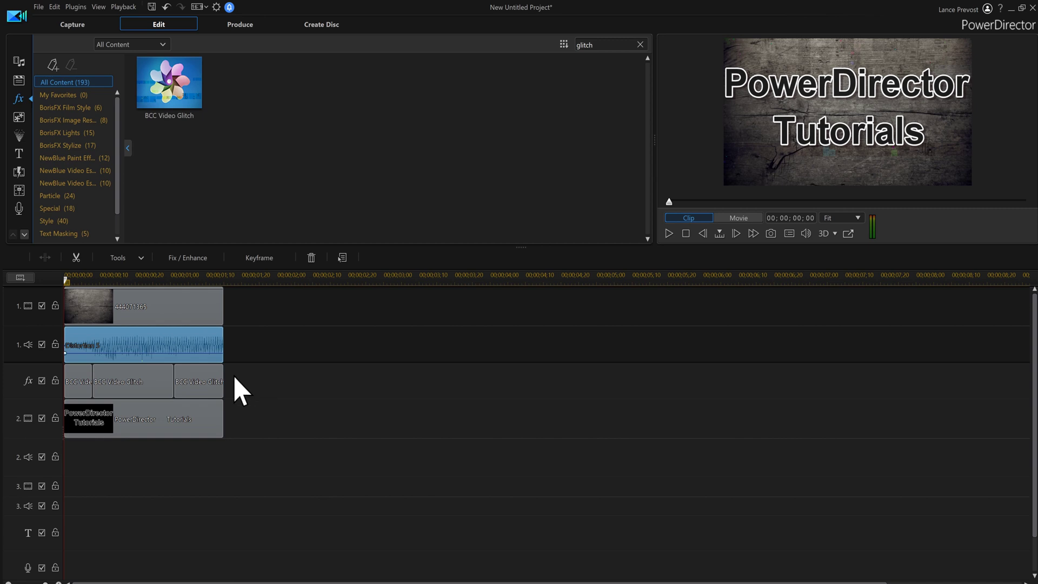
pyautogui.click(81, 380)
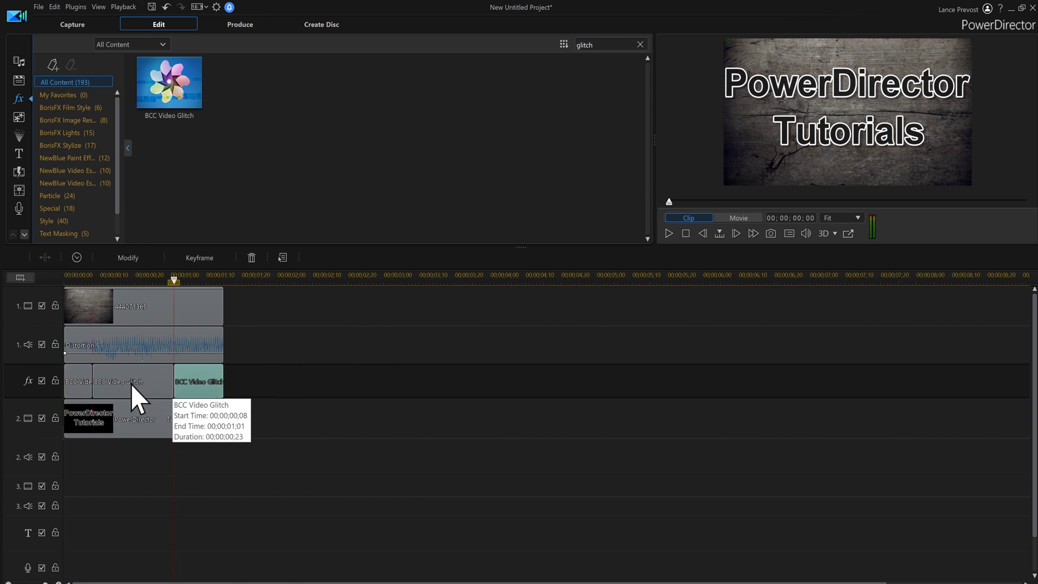
pyautogui.click(130, 258)
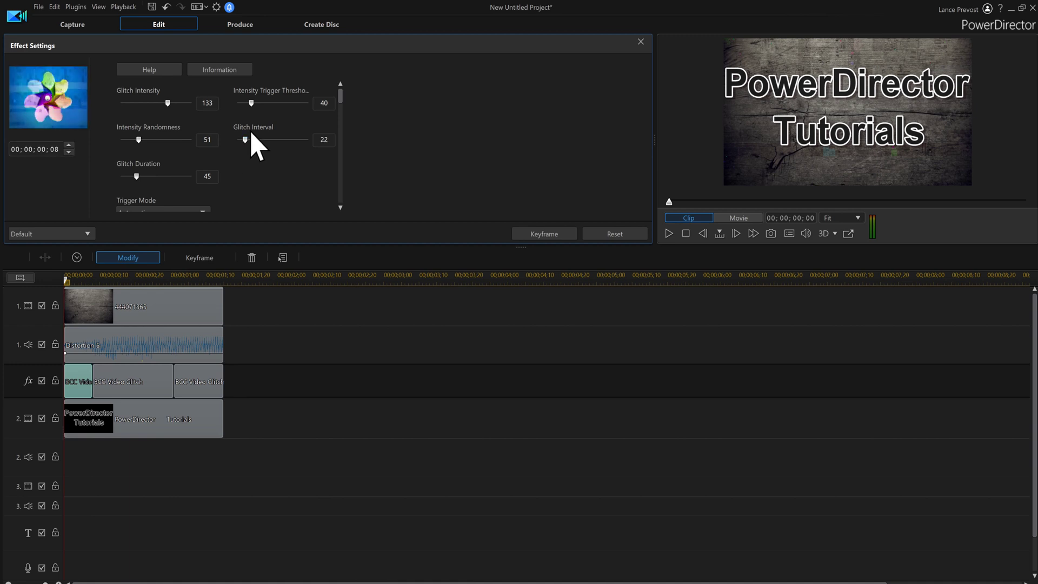
pyautogui.click(162, 381)
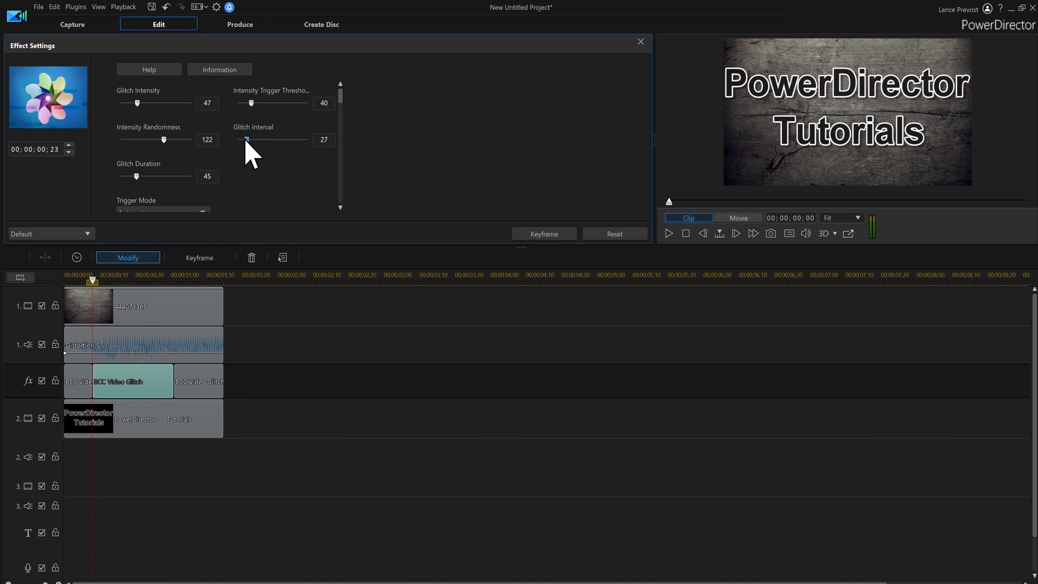
pyautogui.click(204, 387)
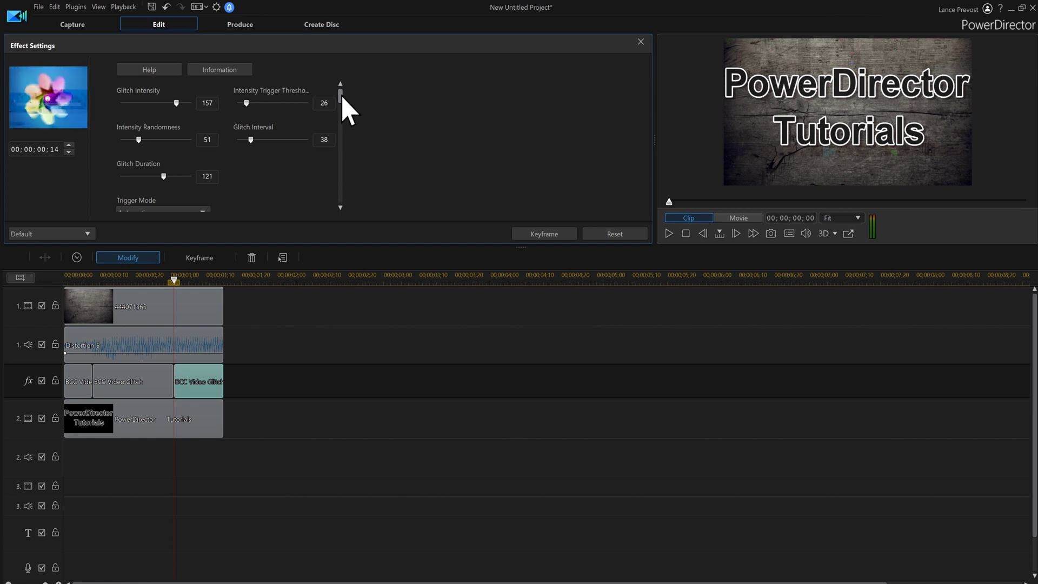
# Set the last glitch piece's Block Size to 256
pyautogui.moveTo(342, 97); pyautogui.dragTo(341, 115)
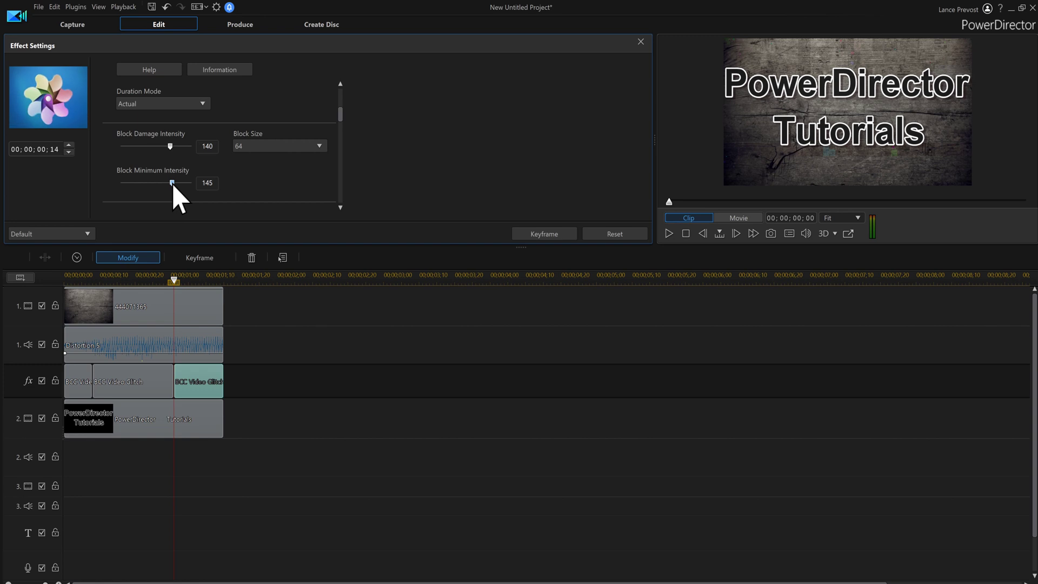
pyautogui.click(278, 147)
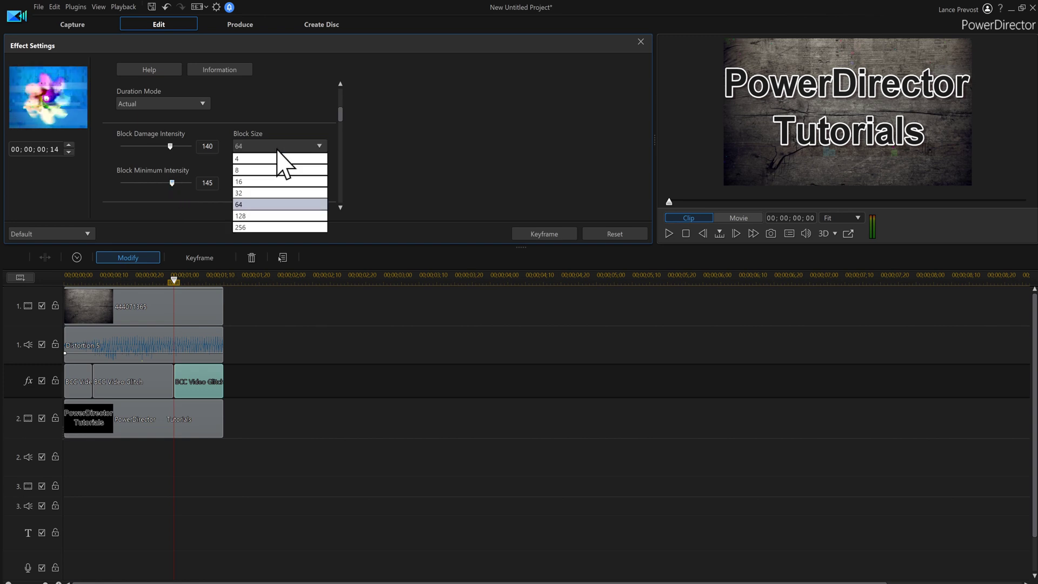
pyautogui.click(253, 227)
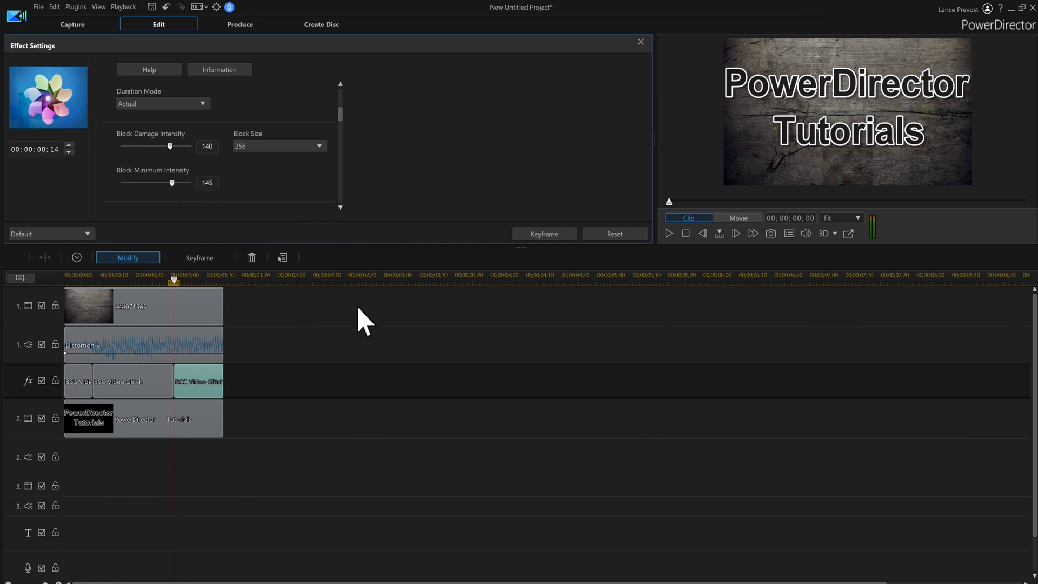
# Close the effect settings, replay the finished glitch title from the start, then select the wood clip
pyautogui.click(674, 382)
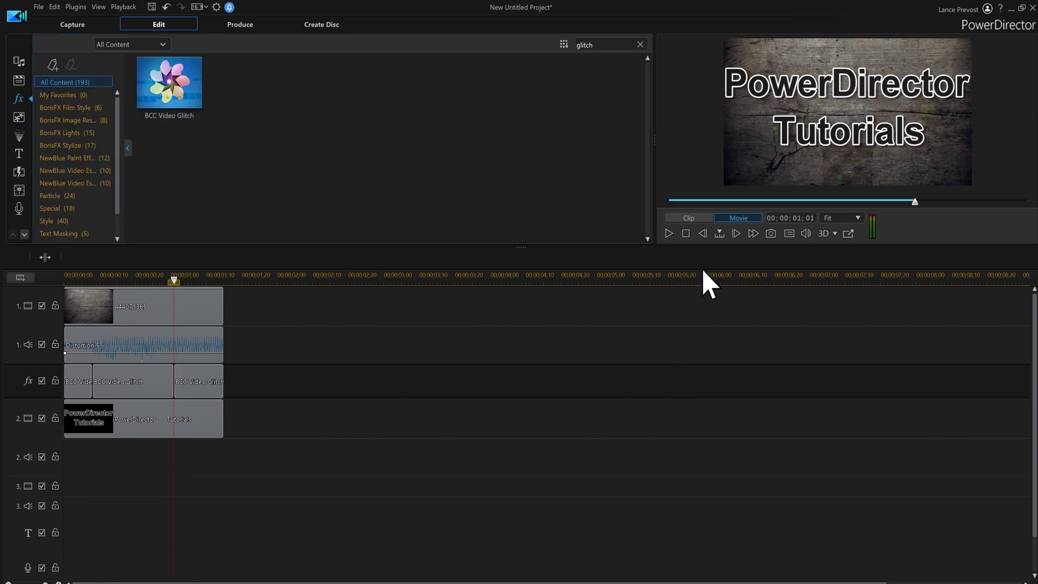
pyautogui.click(685, 234)
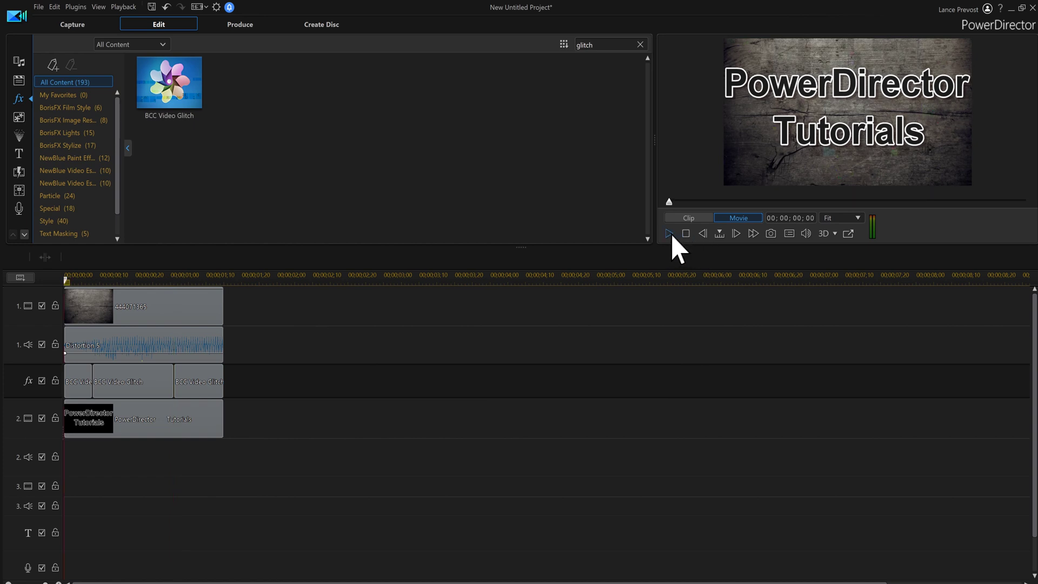
pyautogui.click(670, 234)
pyautogui.click(670, 234)
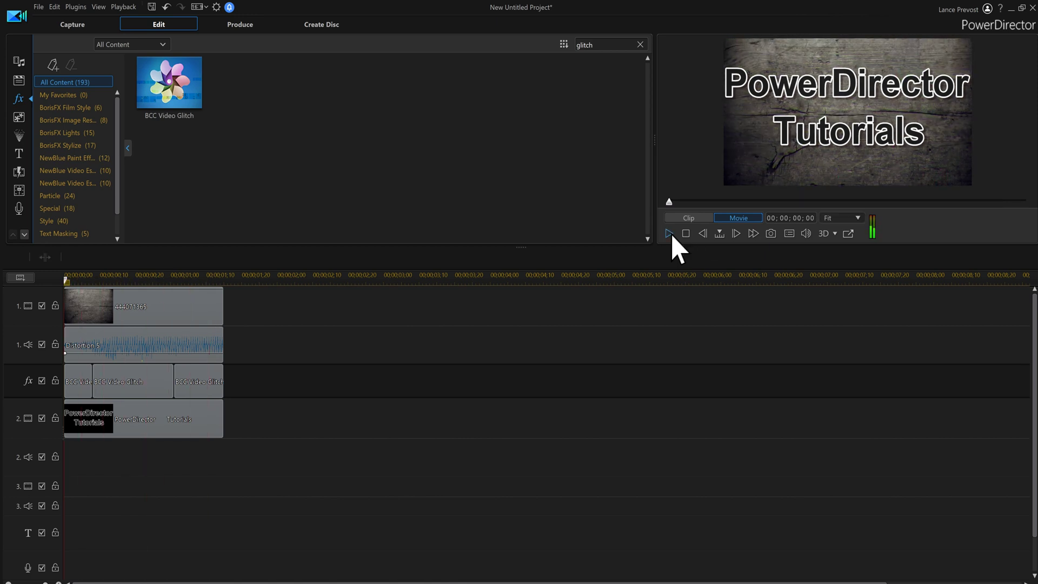
pyautogui.click(670, 234)
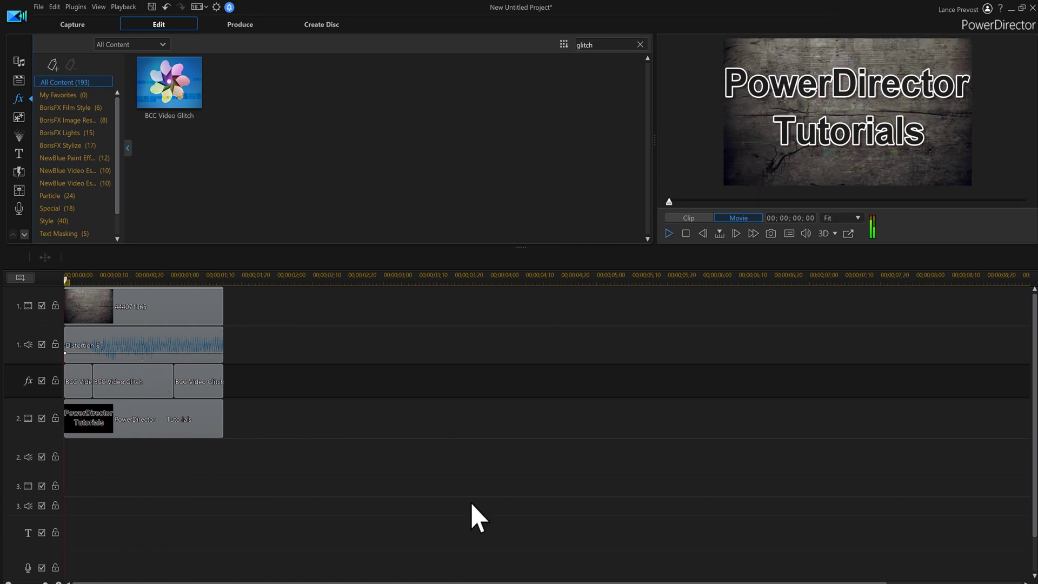
pyautogui.click(150, 318)
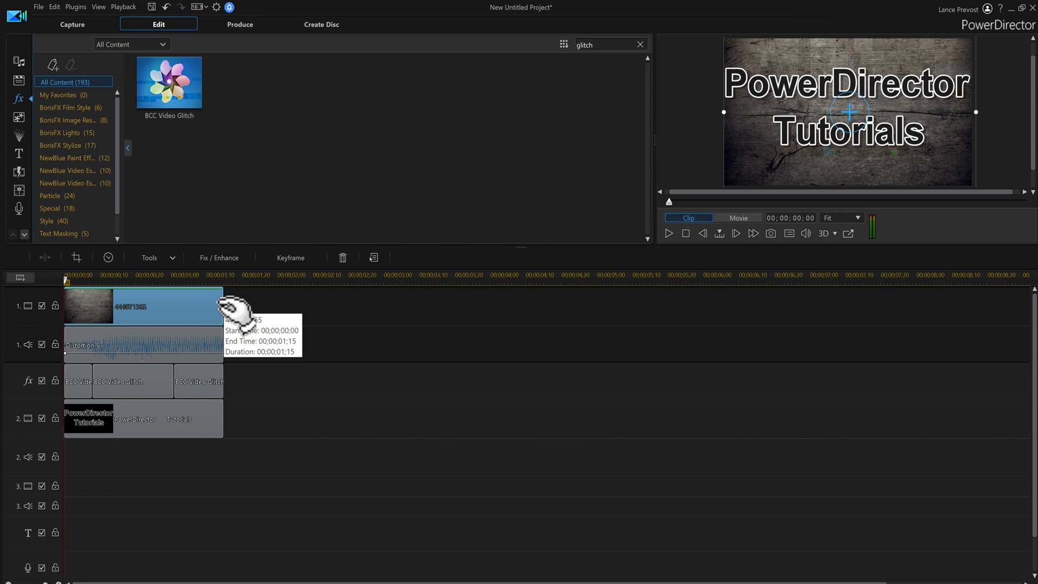
# Trim the wood background and Distortion 5 sound to end at 00;00;00;21
pyautogui.moveTo(224, 311); pyautogui.dragTo(138, 307)
pyautogui.moveTo(228, 381); pyautogui.dragTo(228, 381)
pyautogui.click(219, 348)
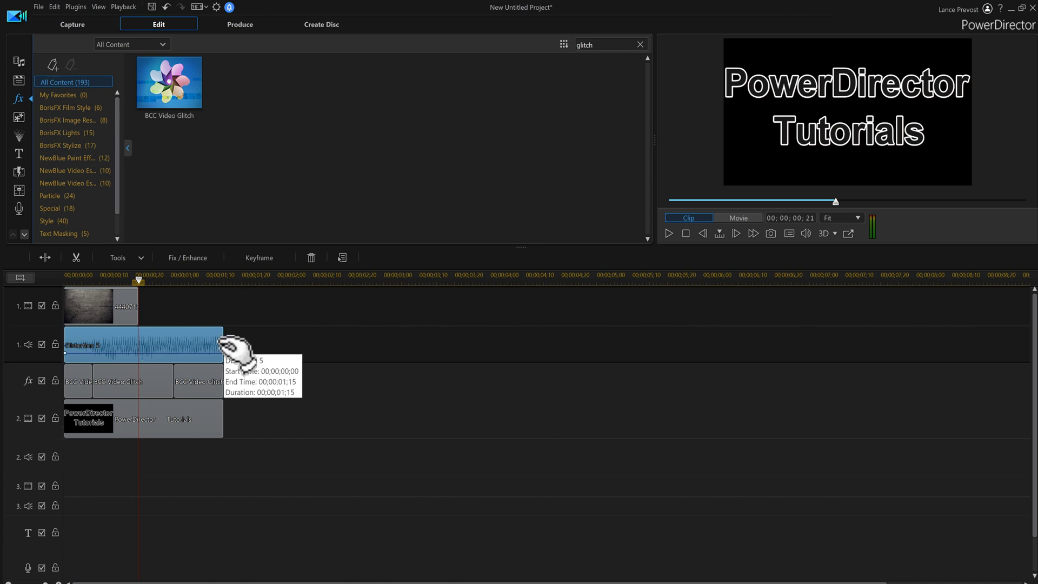
pyautogui.moveTo(223, 346); pyautogui.dragTo(139, 346)
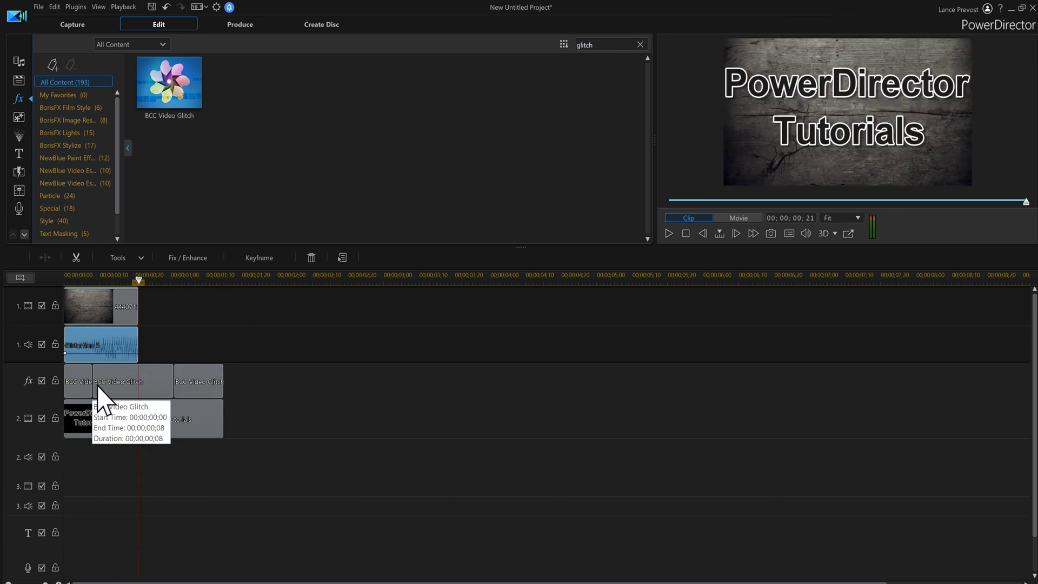
# Shorten the third BCC Video Glitch clip to one frame
pyautogui.click(219, 385)
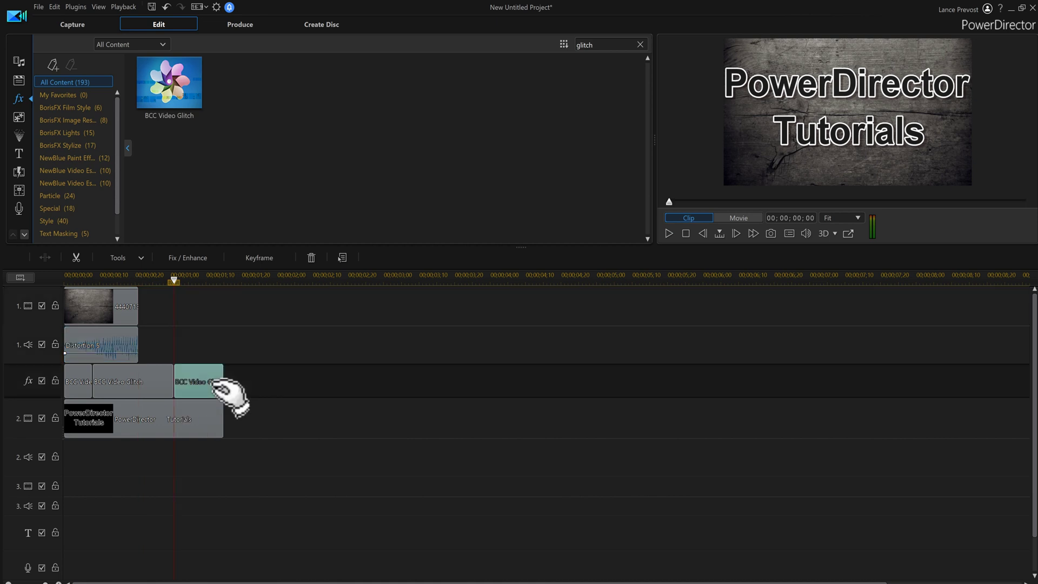
pyautogui.keyDown('ctrl'); pyautogui.click(141, 385); pyautogui.keyUp('ctrl')
pyautogui.keyDown('ctrl'); pyautogui.click(87, 389); pyautogui.keyUp('ctrl')
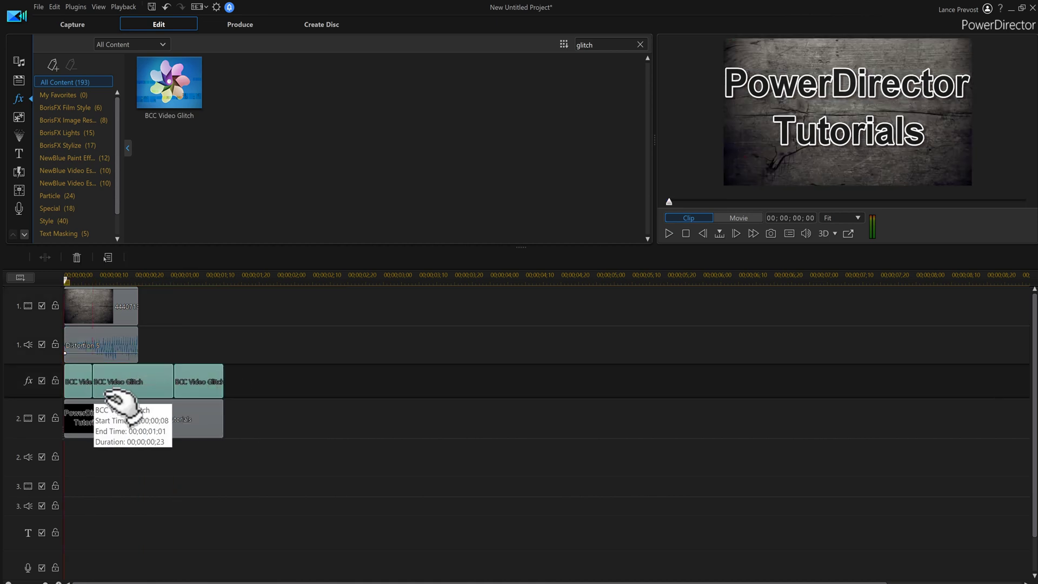
pyautogui.moveTo(223, 385)
pyautogui.mouseDown()
pyautogui.moveTo(157, 385)
pyautogui.moveTo(227, 385)
pyautogui.moveTo(208, 392)
pyautogui.mouseUp()
pyautogui.click(208, 392)
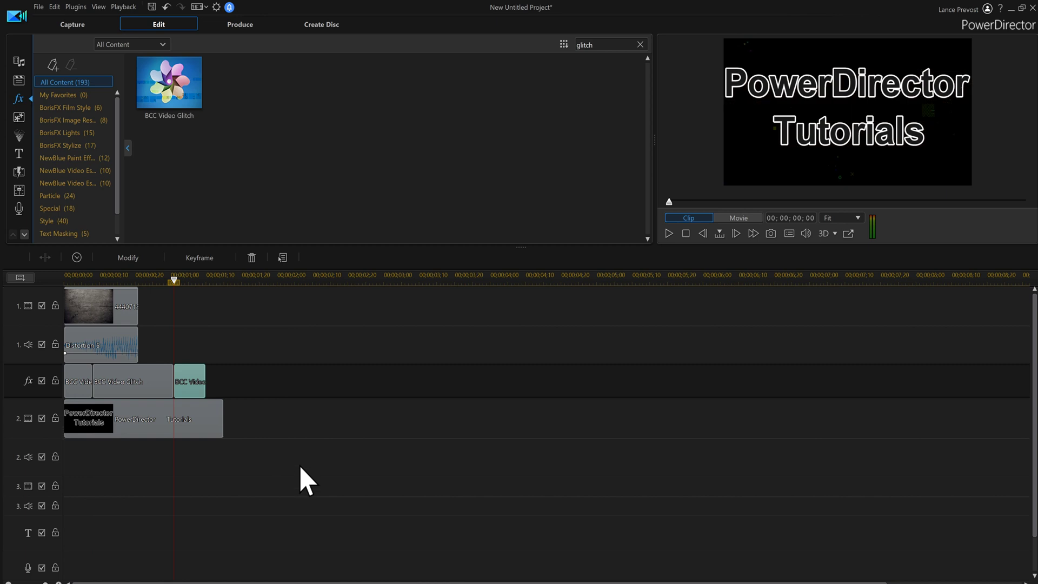
# Delete the third glitch clip; trim the second glitch clip and title to 00;00;00;21
pyautogui.press('Delete')
pyautogui.click(157, 381)
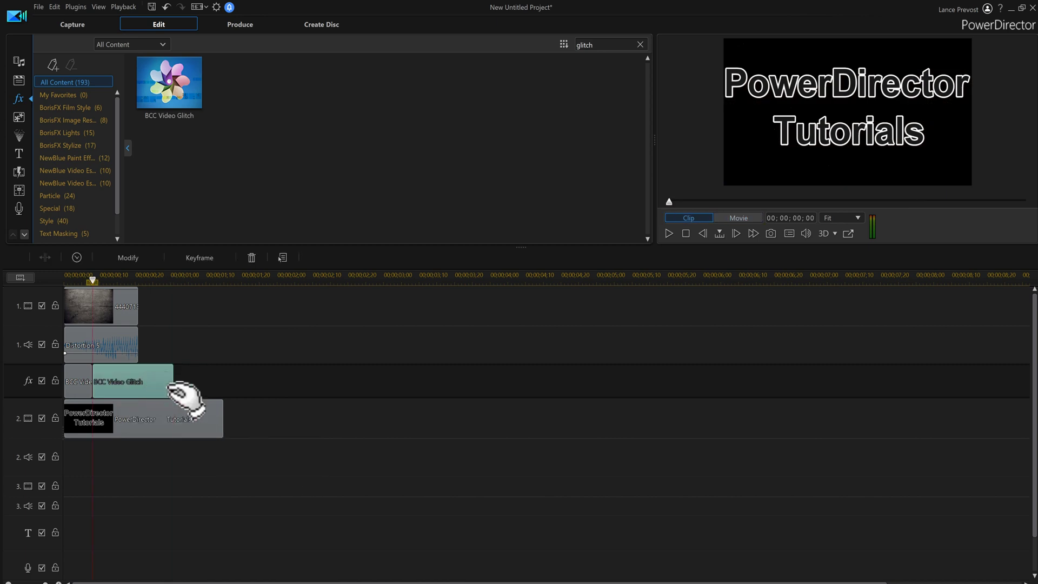
pyautogui.moveTo(174, 382); pyautogui.dragTo(140, 382)
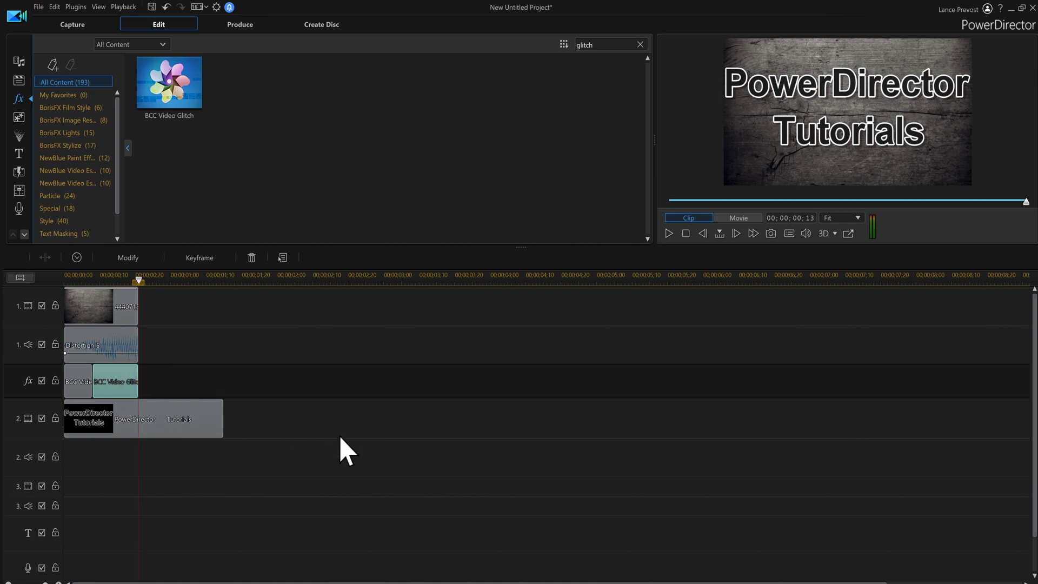
pyautogui.click(204, 422)
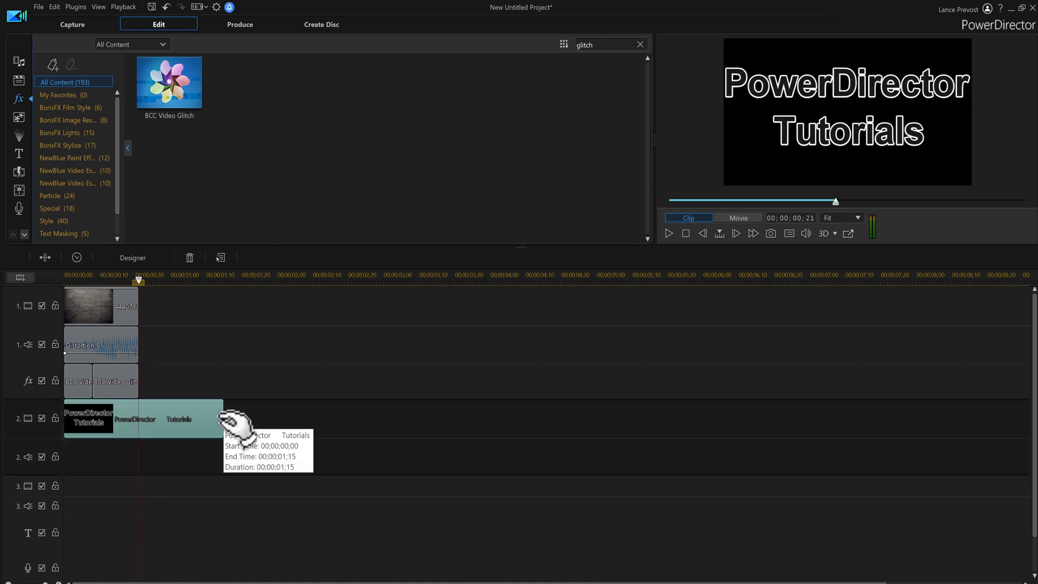
pyautogui.moveTo(222, 417); pyautogui.dragTo(138, 419)
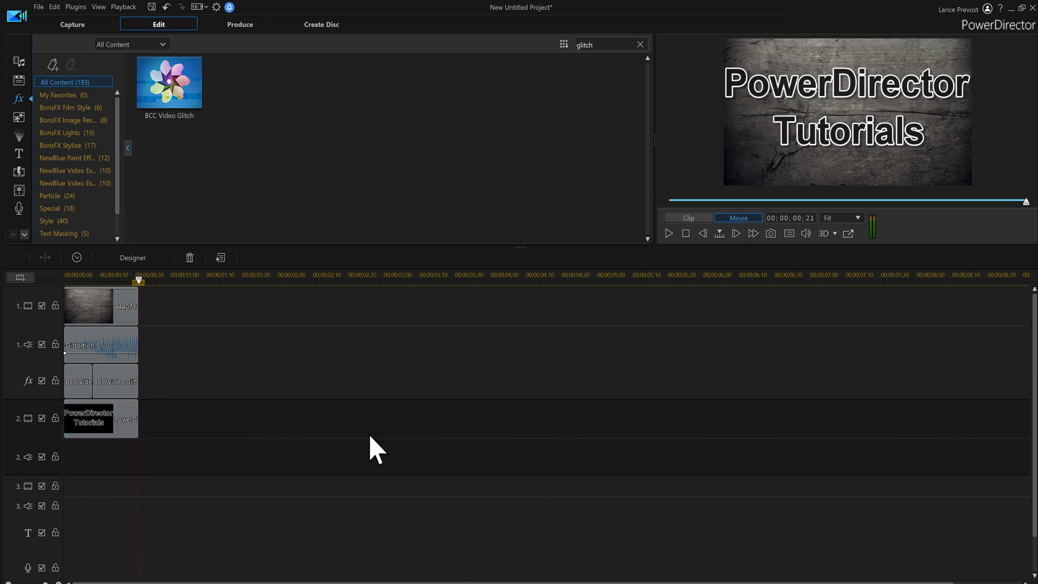
pyautogui.click(685, 233)
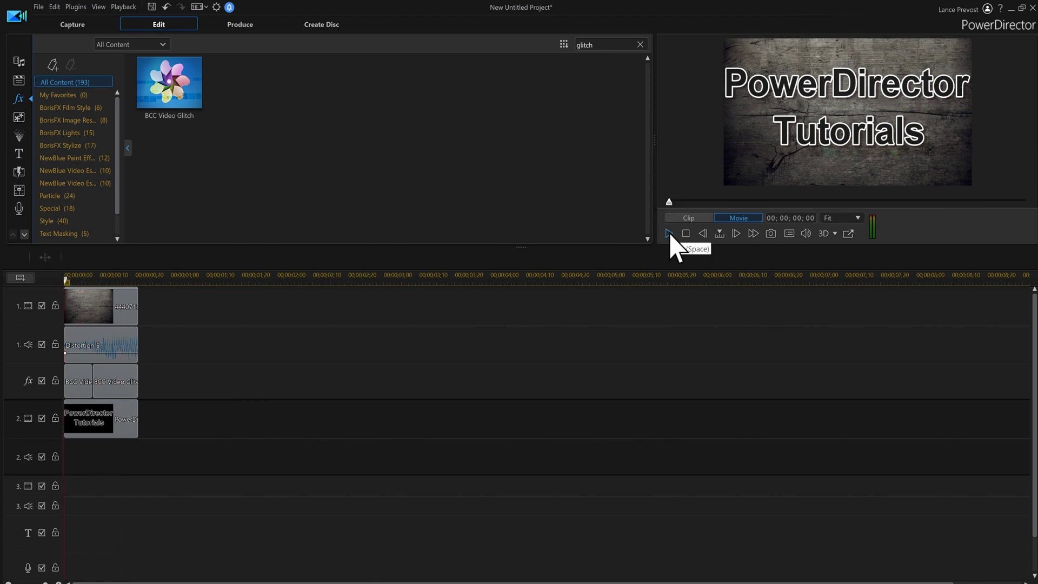
# Raise the second glitch clip's Glitch Intensity and Intensity Randomness to 200 each, then rewind the preview
pyautogui.click(116, 380)
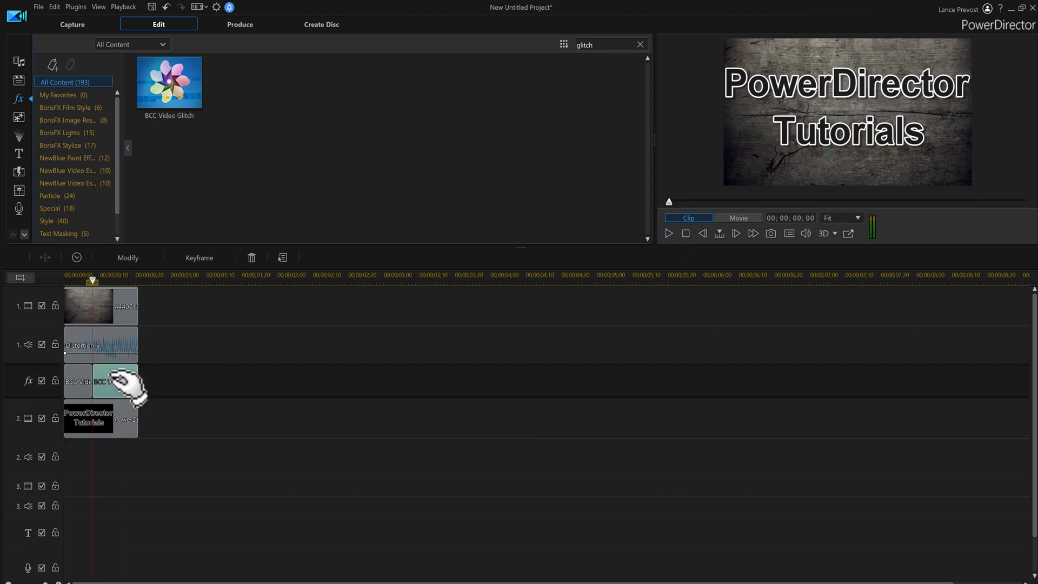
pyautogui.click(130, 258)
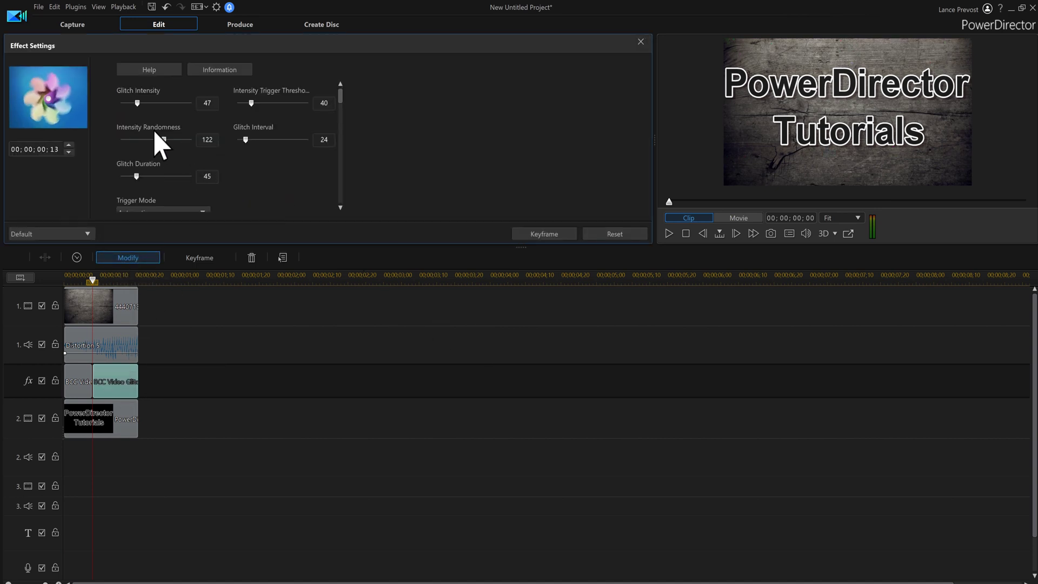
pyautogui.click(171, 104)
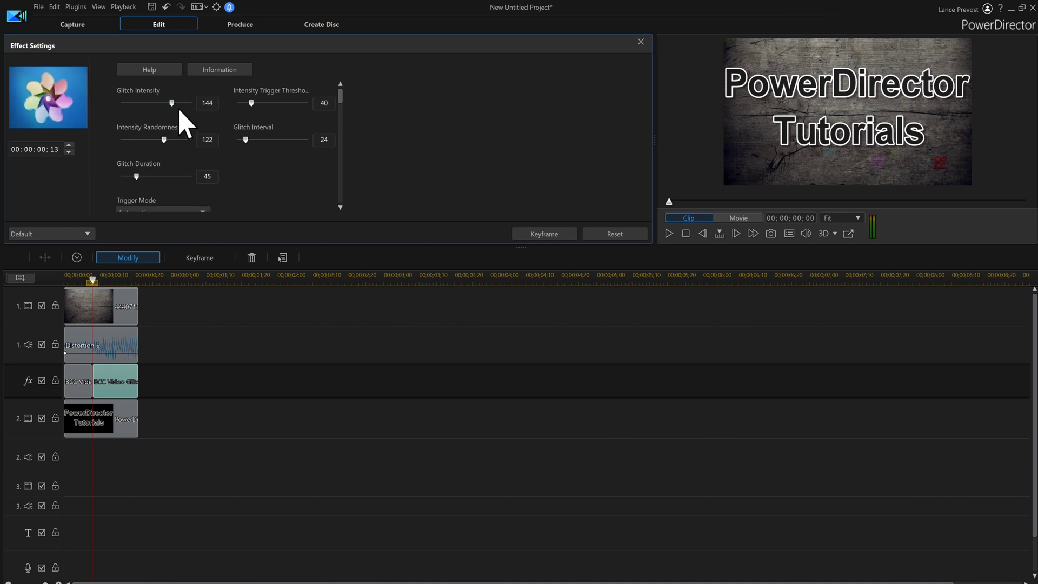
pyautogui.moveTo(176, 104); pyautogui.dragTo(281, 139)
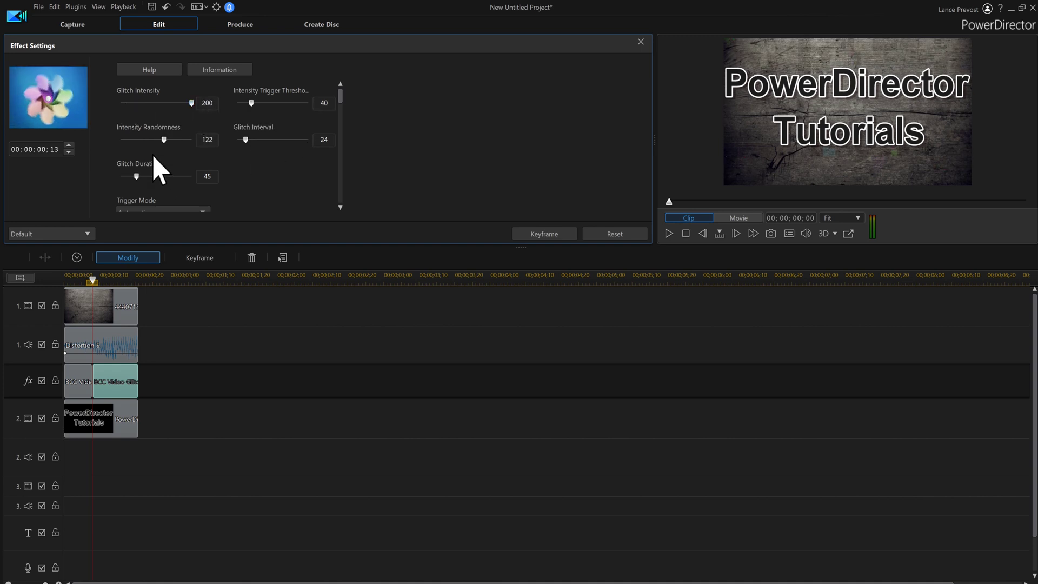
pyautogui.click(168, 139)
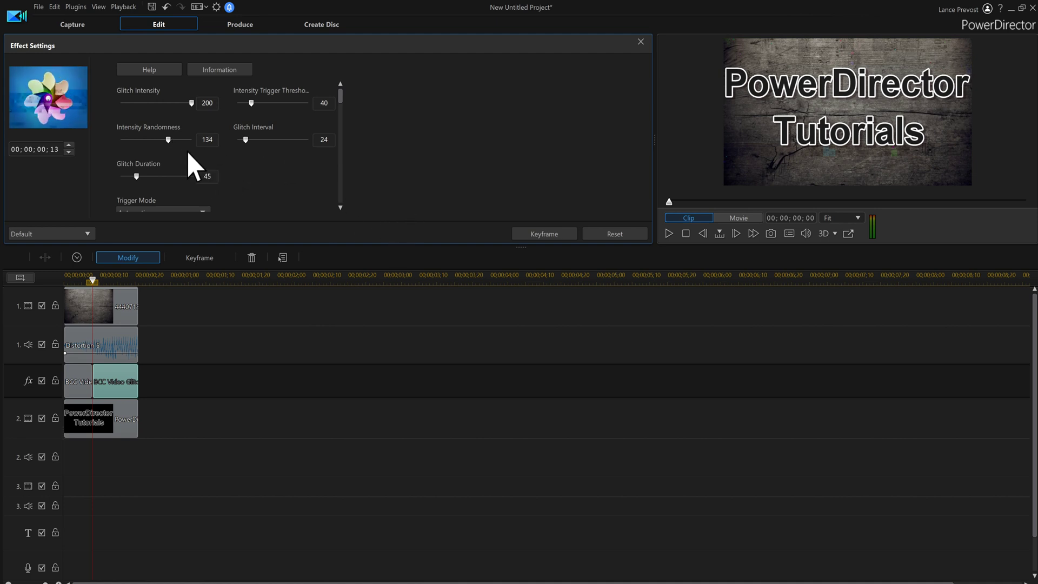
pyautogui.moveTo(168, 139); pyautogui.dragTo(232, 141)
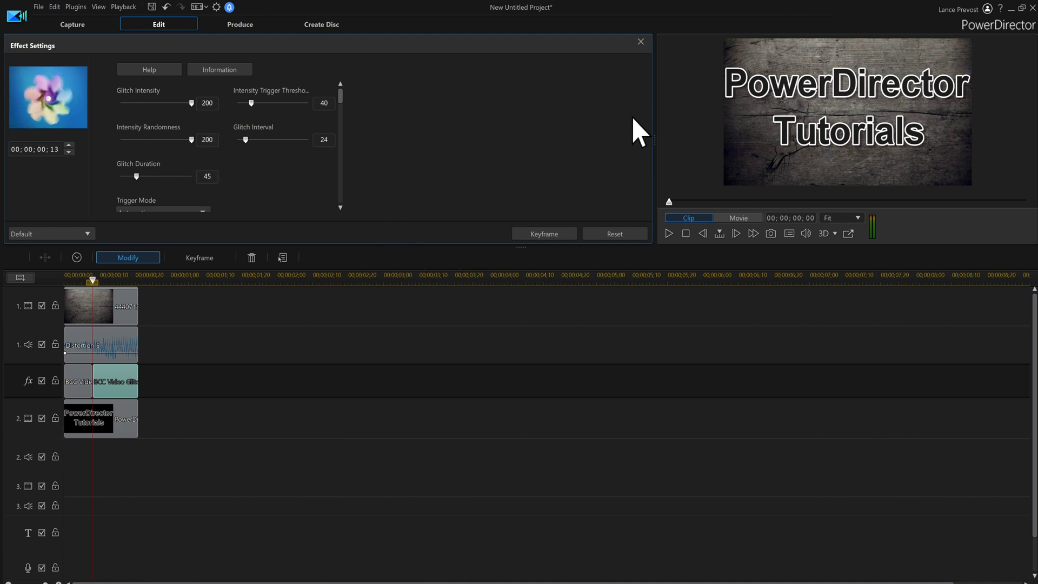
pyautogui.click(638, 357)
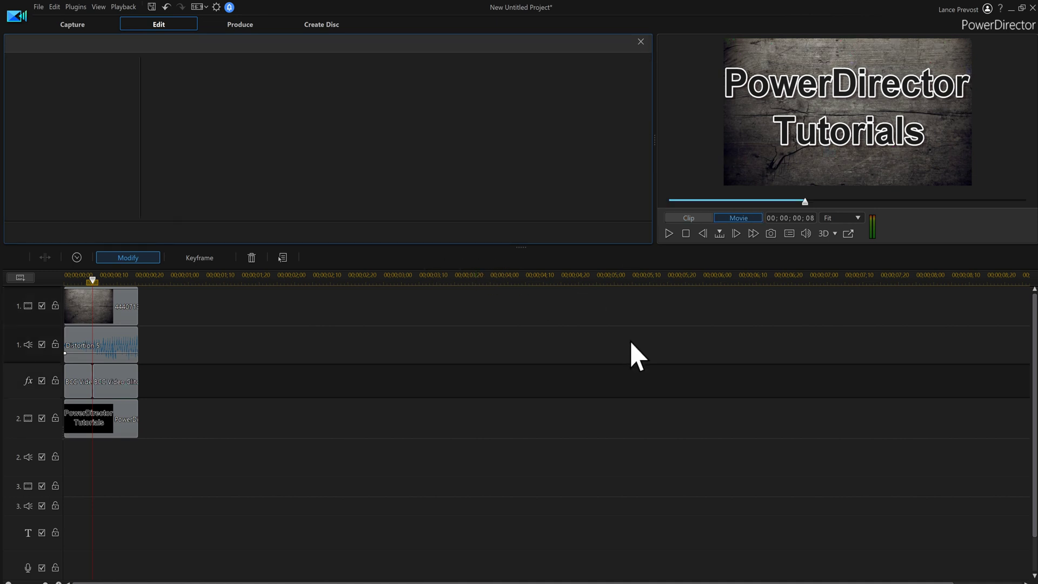
pyautogui.click(686, 233)
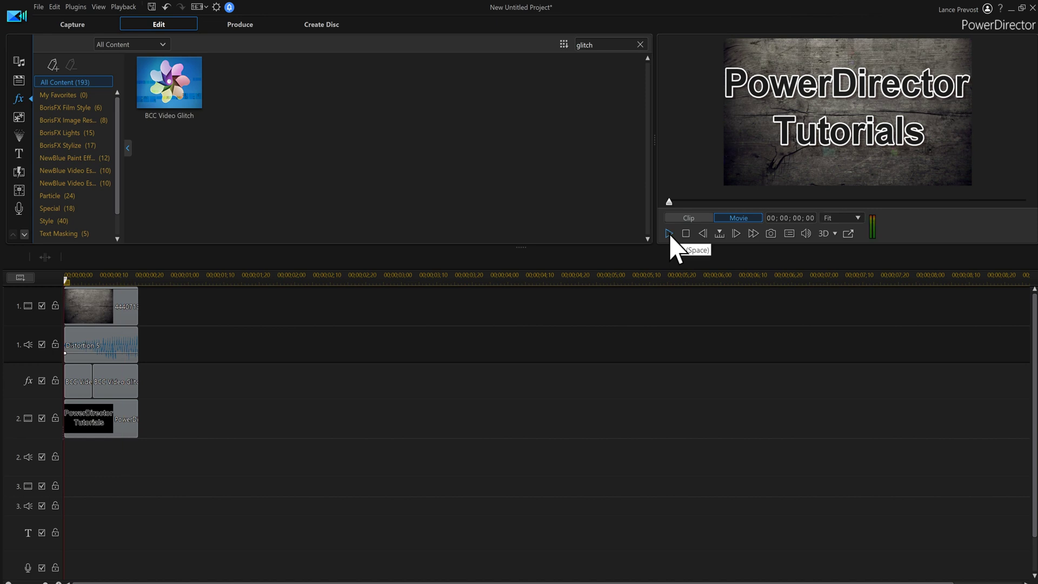
# Shift the Distortion 5 sound one frame later and trim one frame off its end
pyautogui.click(130, 354)
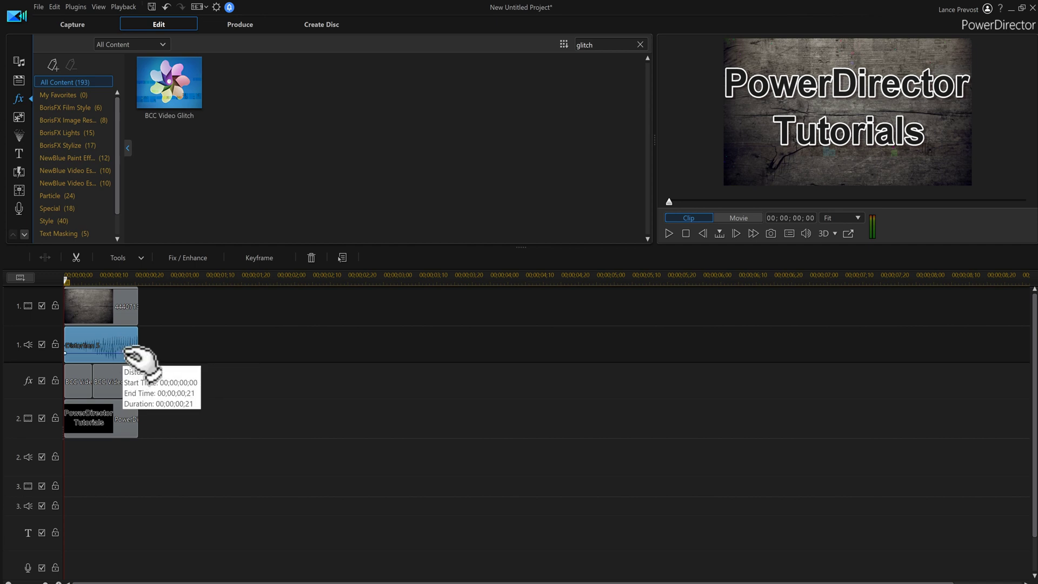
pyautogui.moveTo(138, 358); pyautogui.dragTo(141, 357)
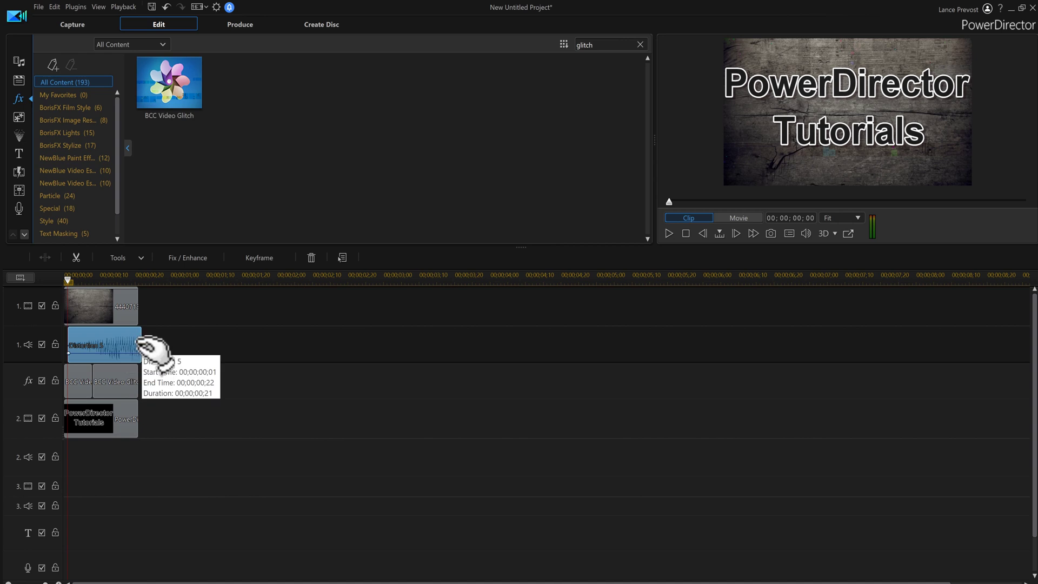
pyautogui.moveTo(141, 346); pyautogui.dragTo(86, 348)
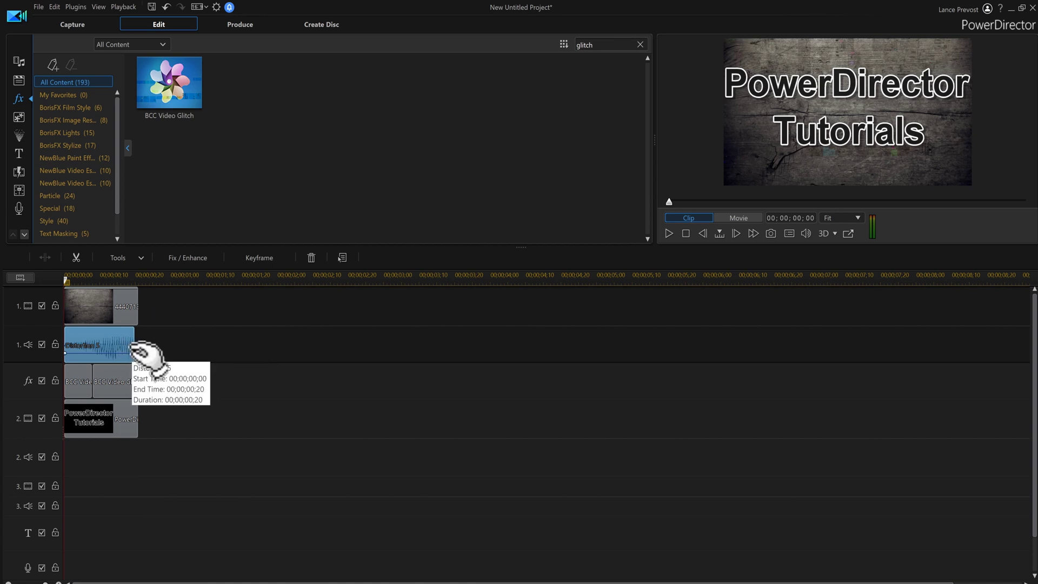
# Lower the Distortion 5 volume keyframe near the clip's end so the sound fades out
pyautogui.press('space')
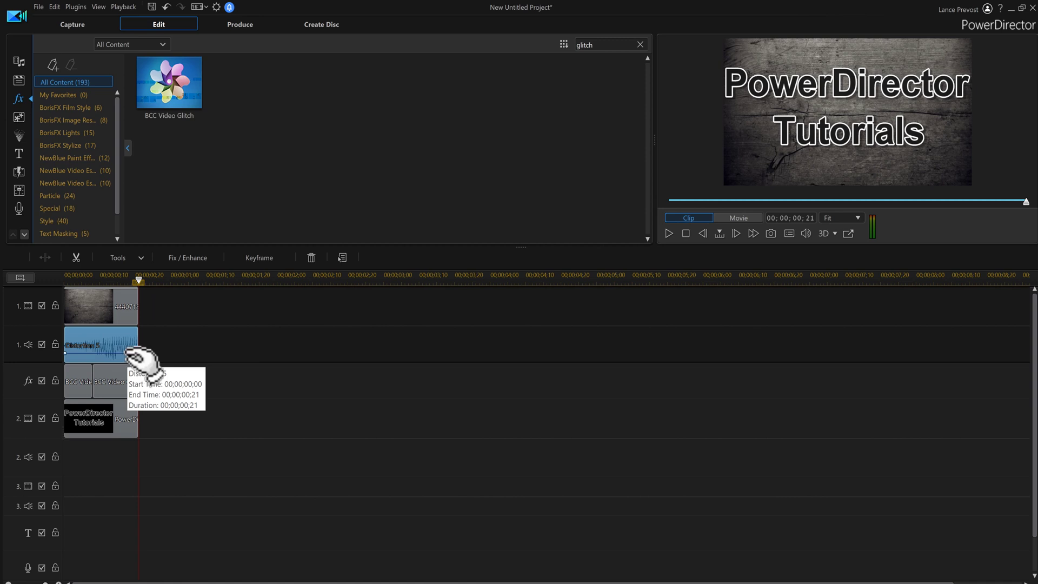
pyautogui.moveTo(134, 359); pyautogui.dragTo(137, 369)
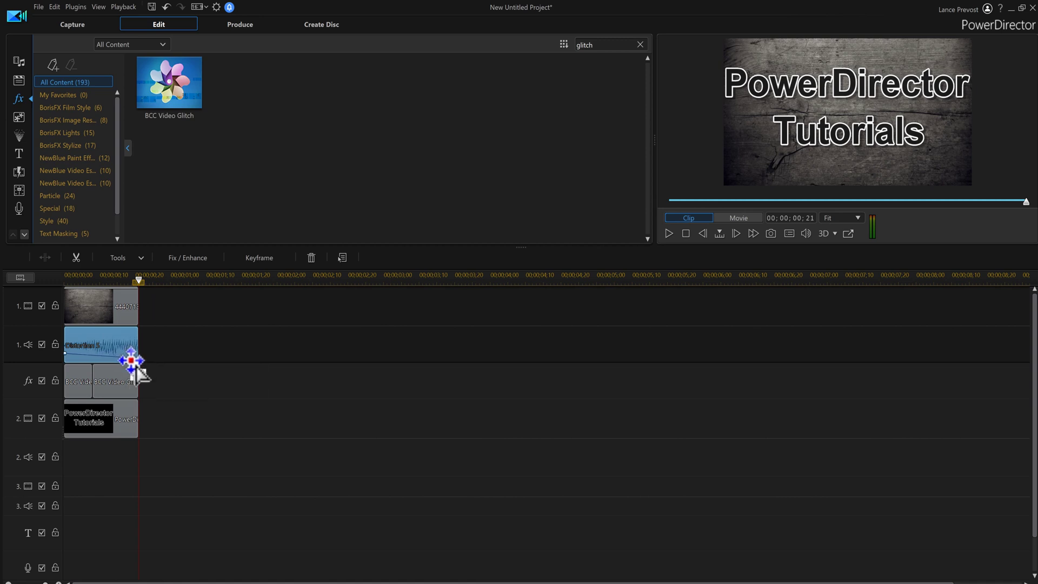
pyautogui.moveTo(137, 368); pyautogui.dragTo(136, 366)
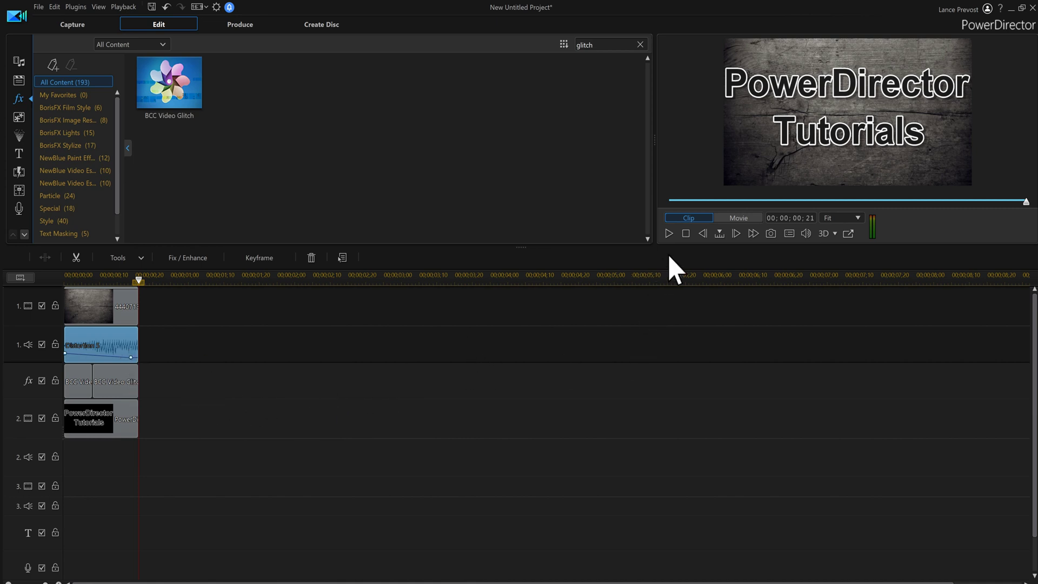
pyautogui.click(685, 234)
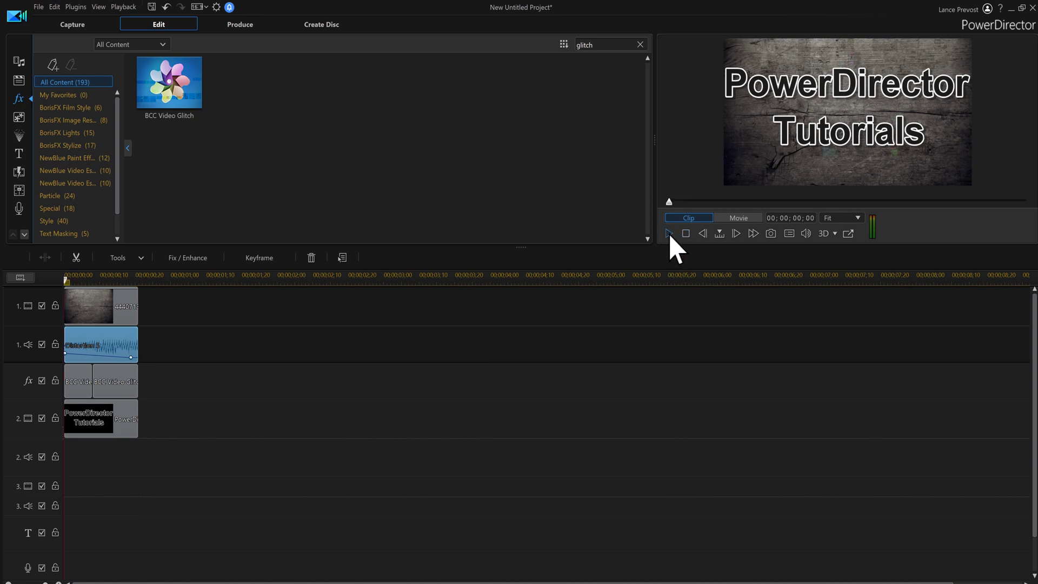
pyautogui.click(669, 234)
pyautogui.click(670, 233)
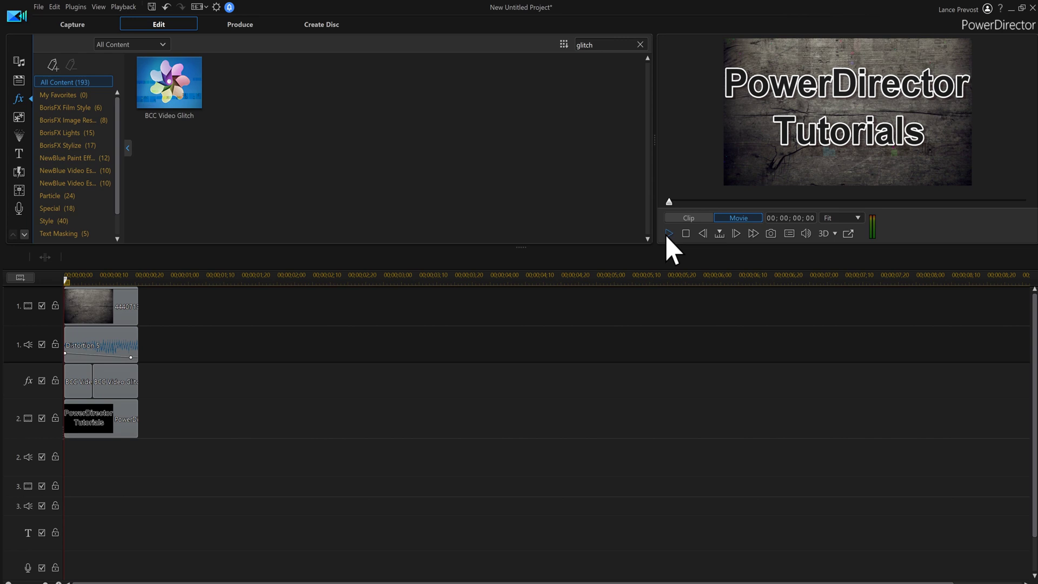
pyautogui.click(669, 234)
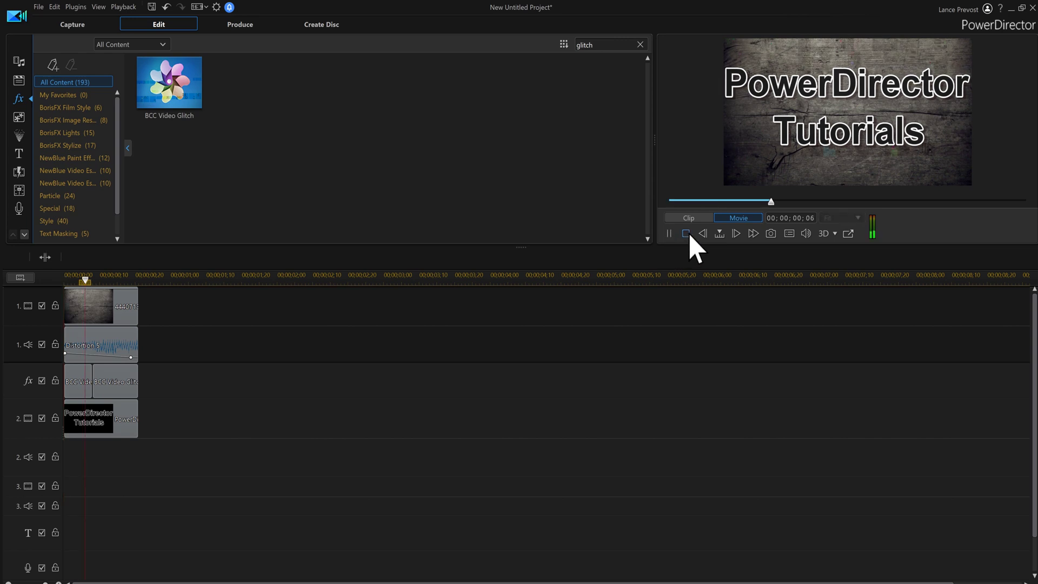
pyautogui.click(686, 234)
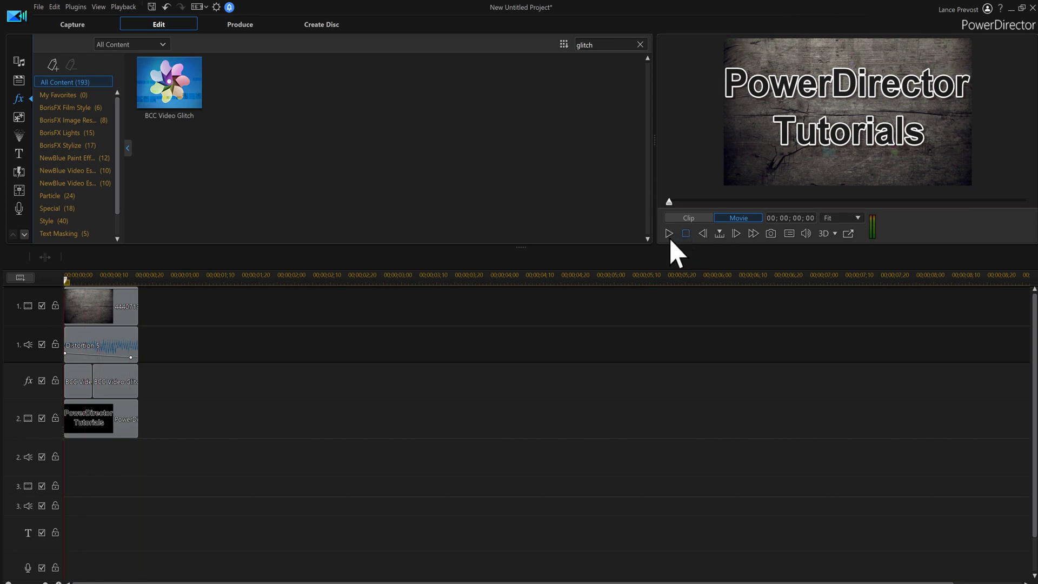
pyautogui.click(670, 237)
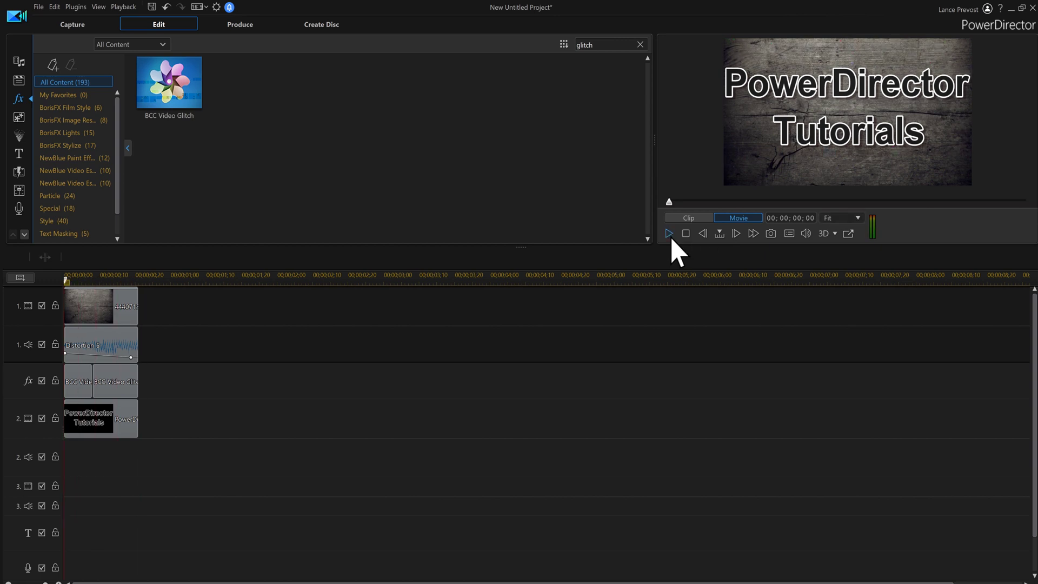
pyautogui.click(670, 237)
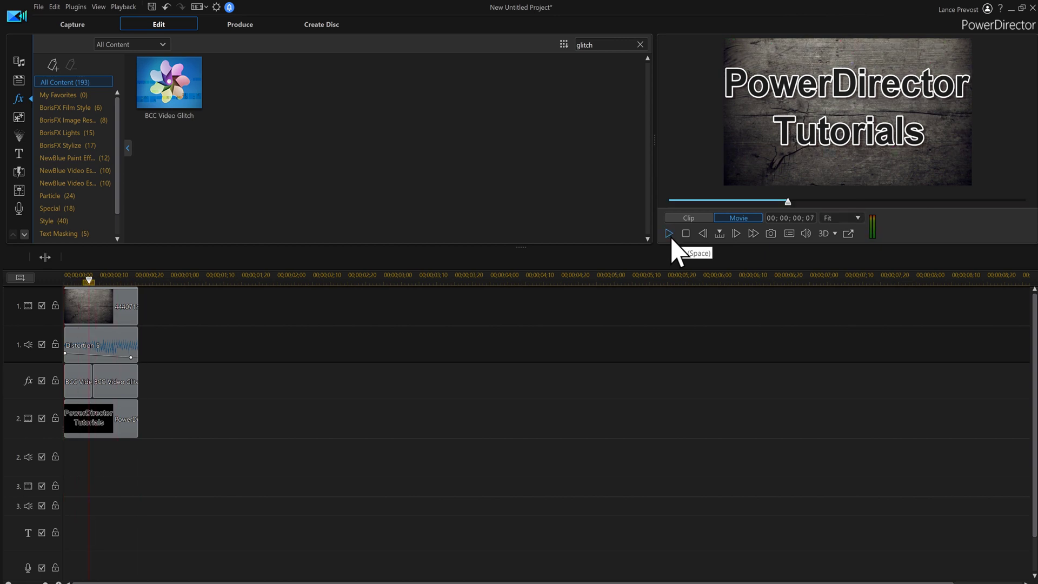